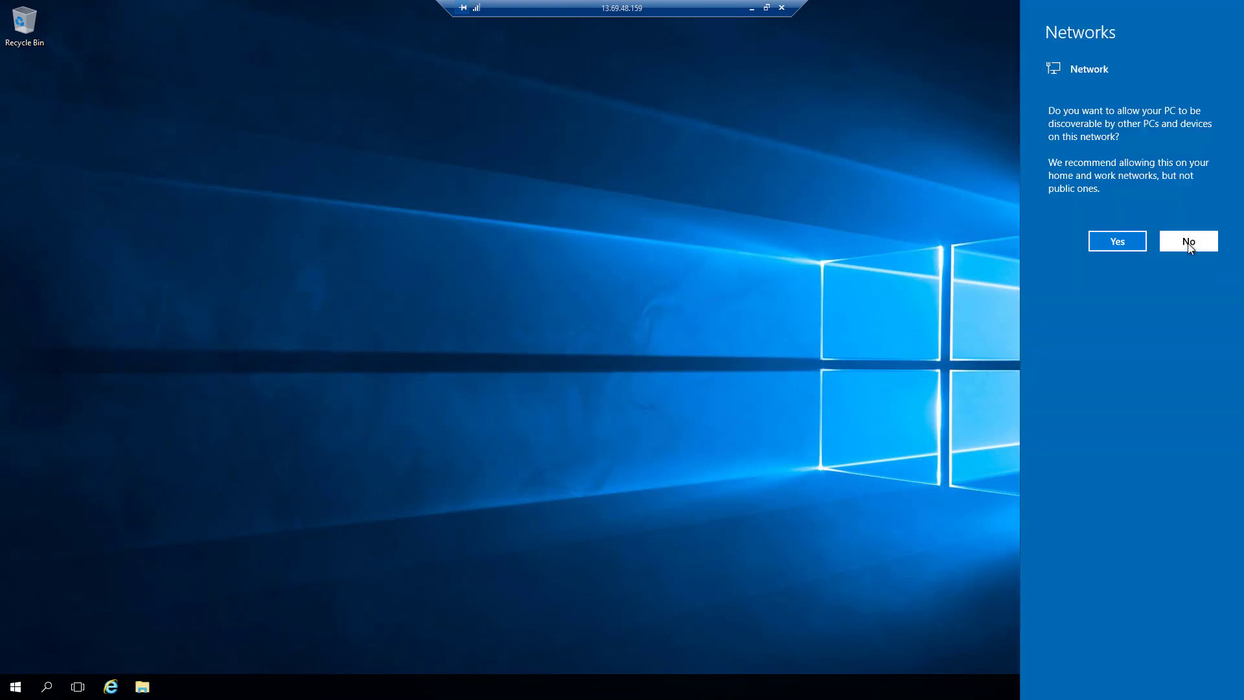
- Decline making the PC discoverable on the network and launch Runbook Studio
left_click(1189, 245)
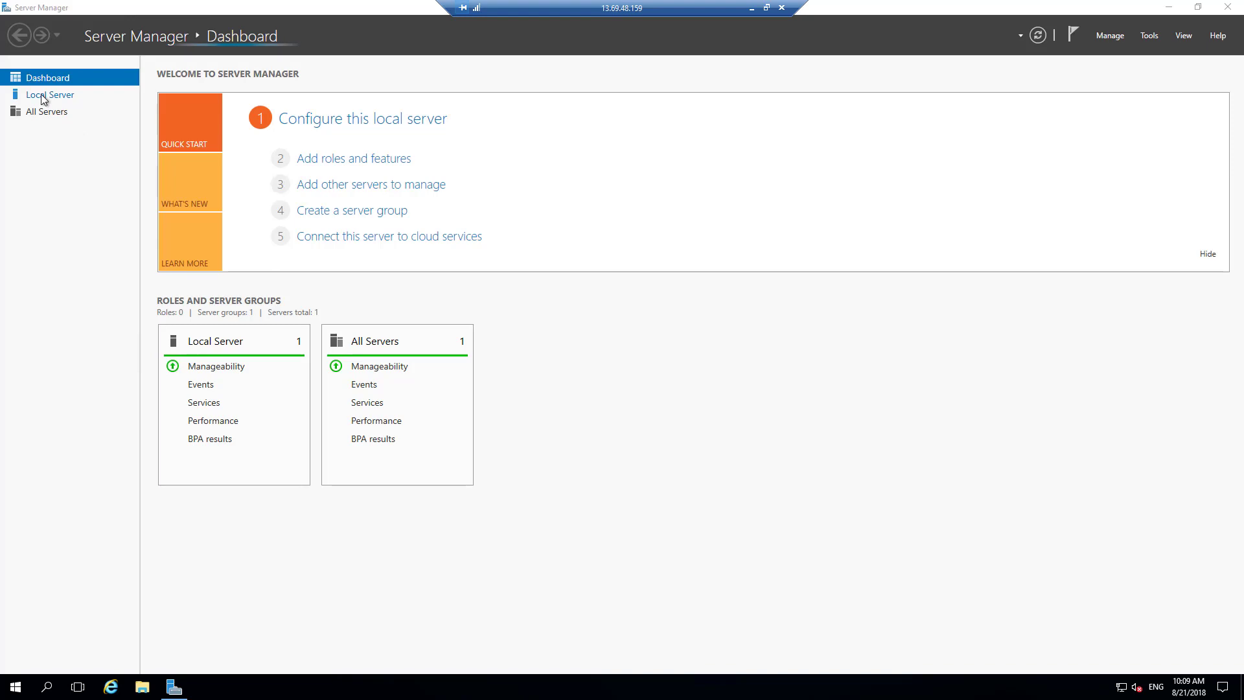
left_click(40, 94)
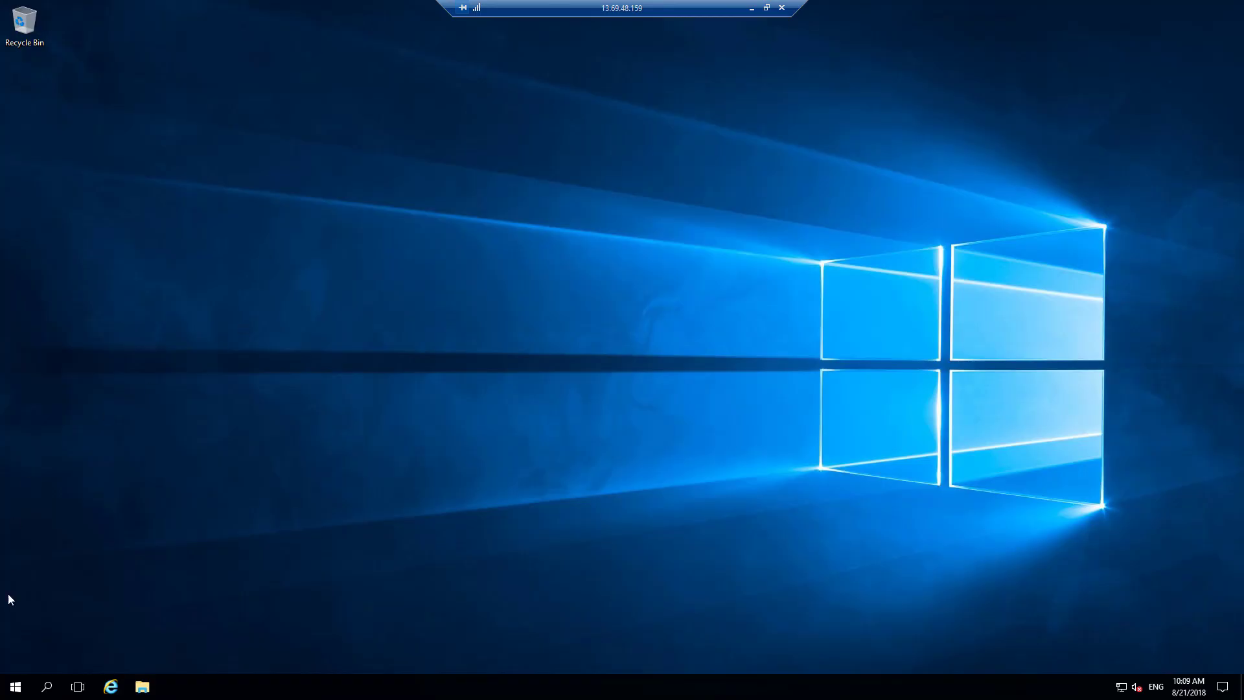
left_click(14, 688)
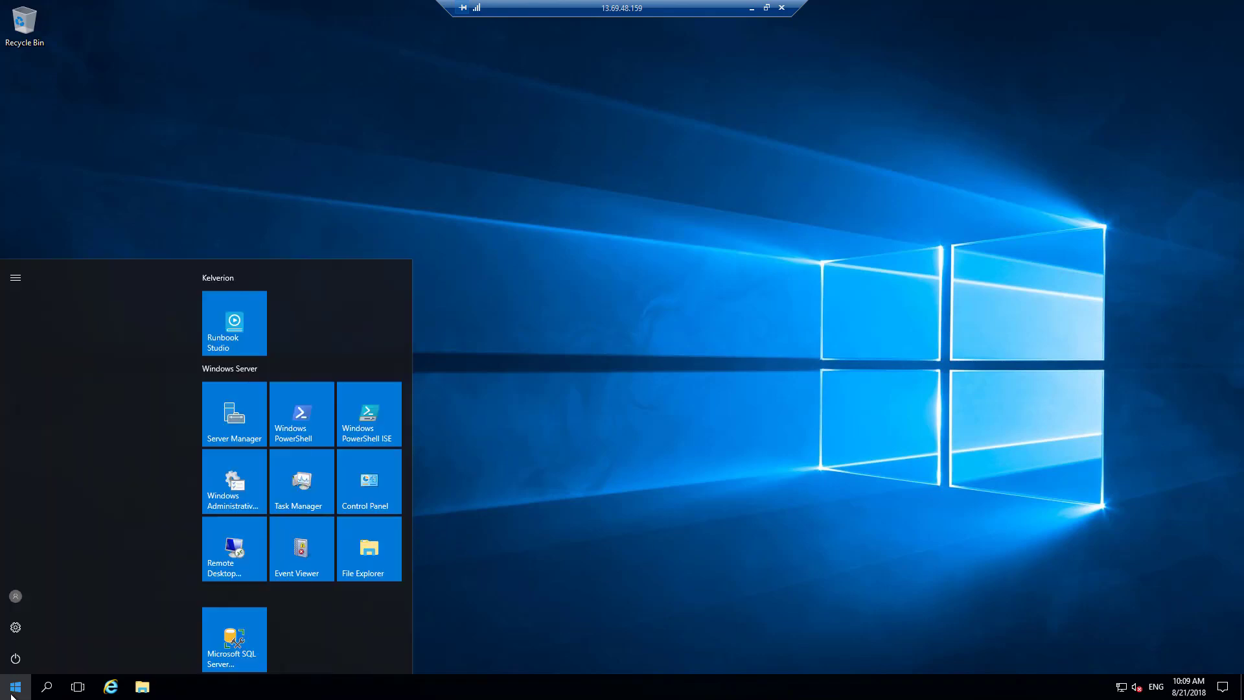
left_click(235, 340)
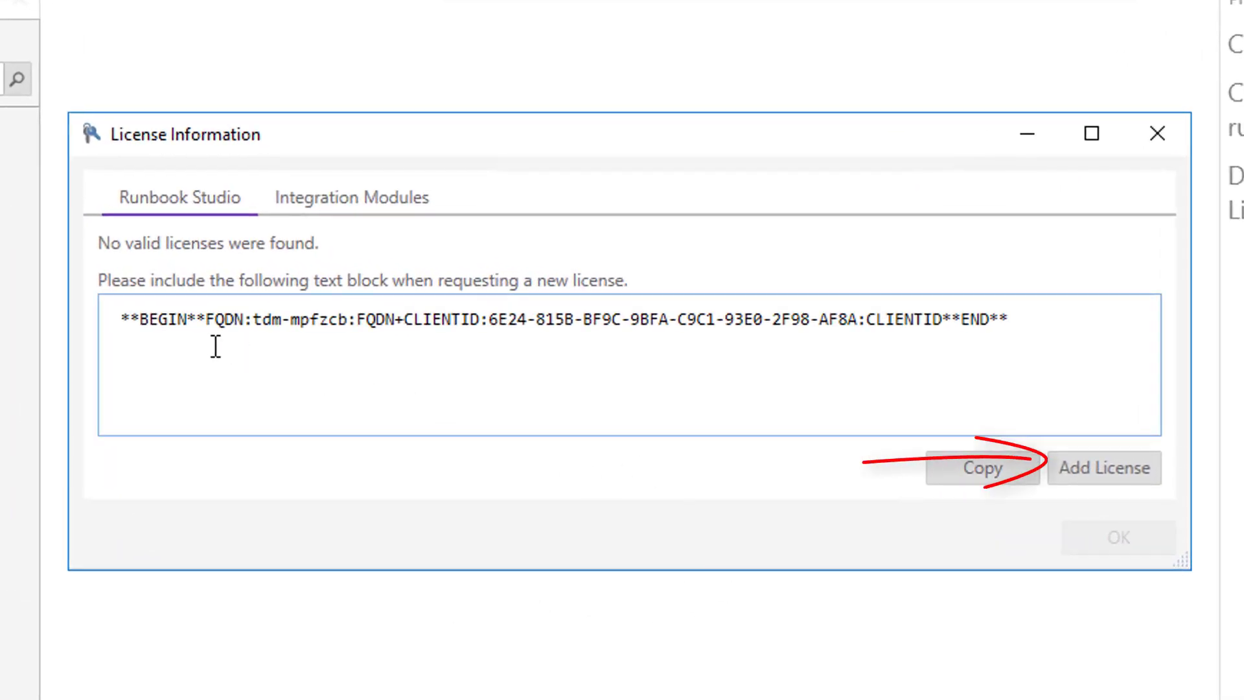
- Add the Runbook Studio license from the file RunbookStudioEval.KASL in C:\__TestDrive__
left_click(1088, 470)
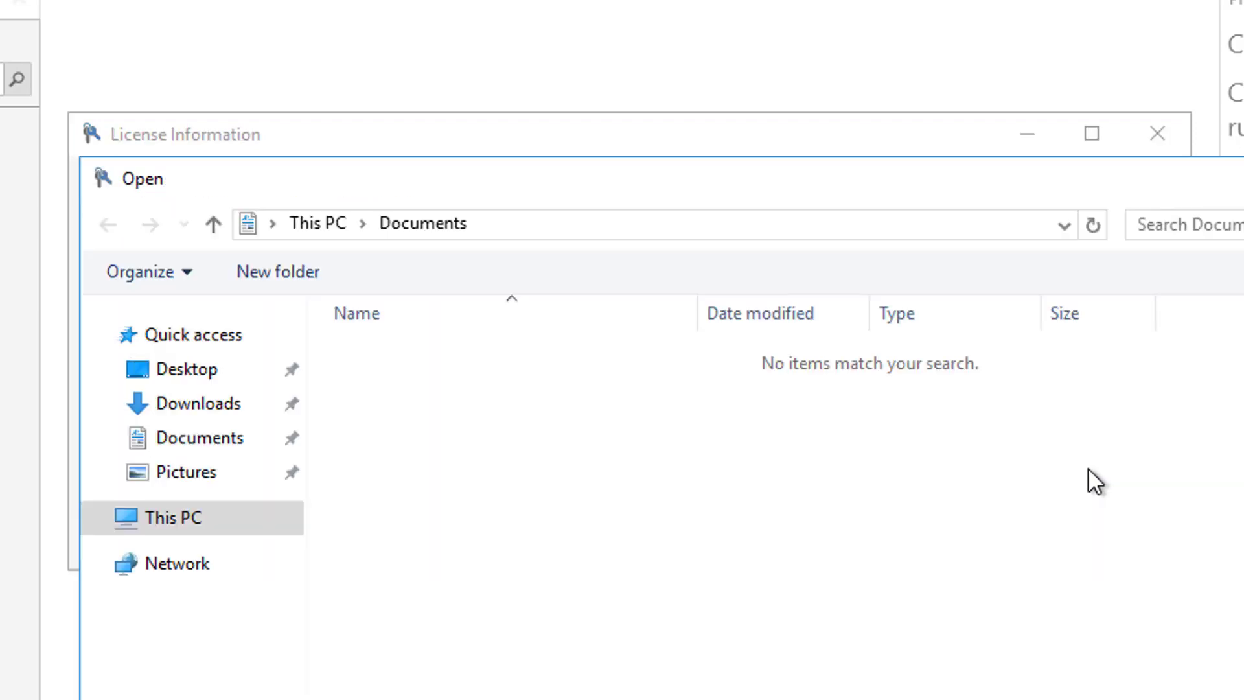
left_click(96, 516)
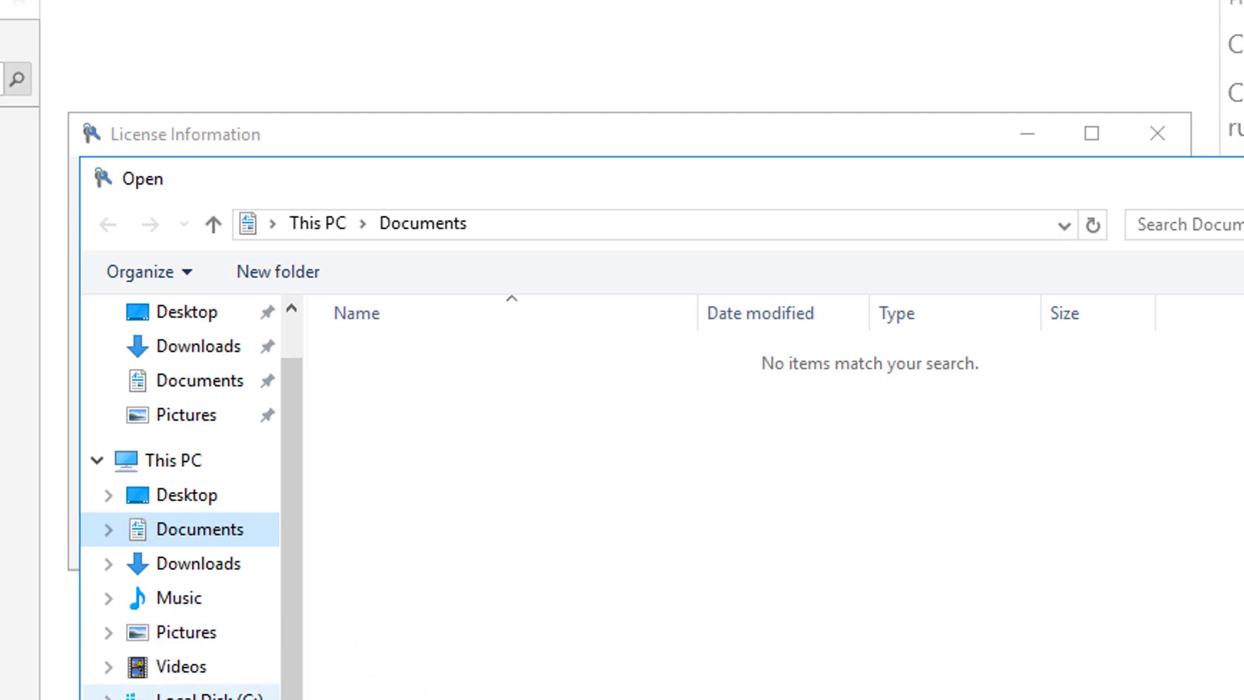
left_click(109, 697)
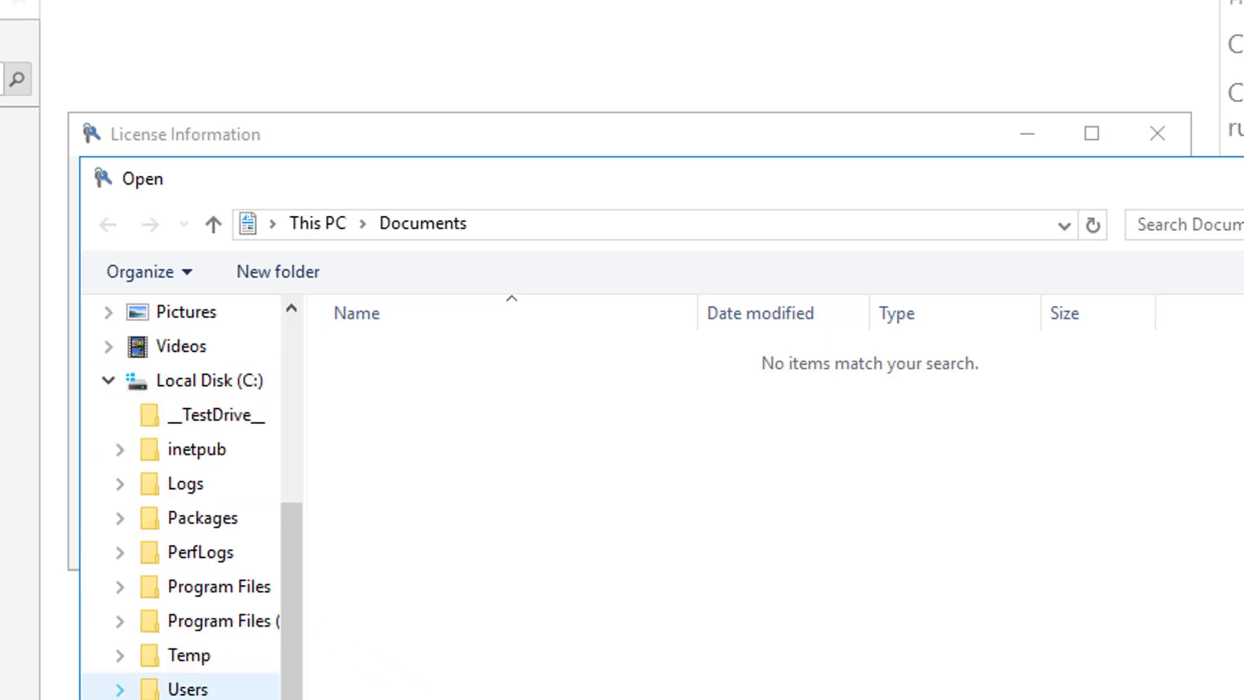
left_click(214, 422)
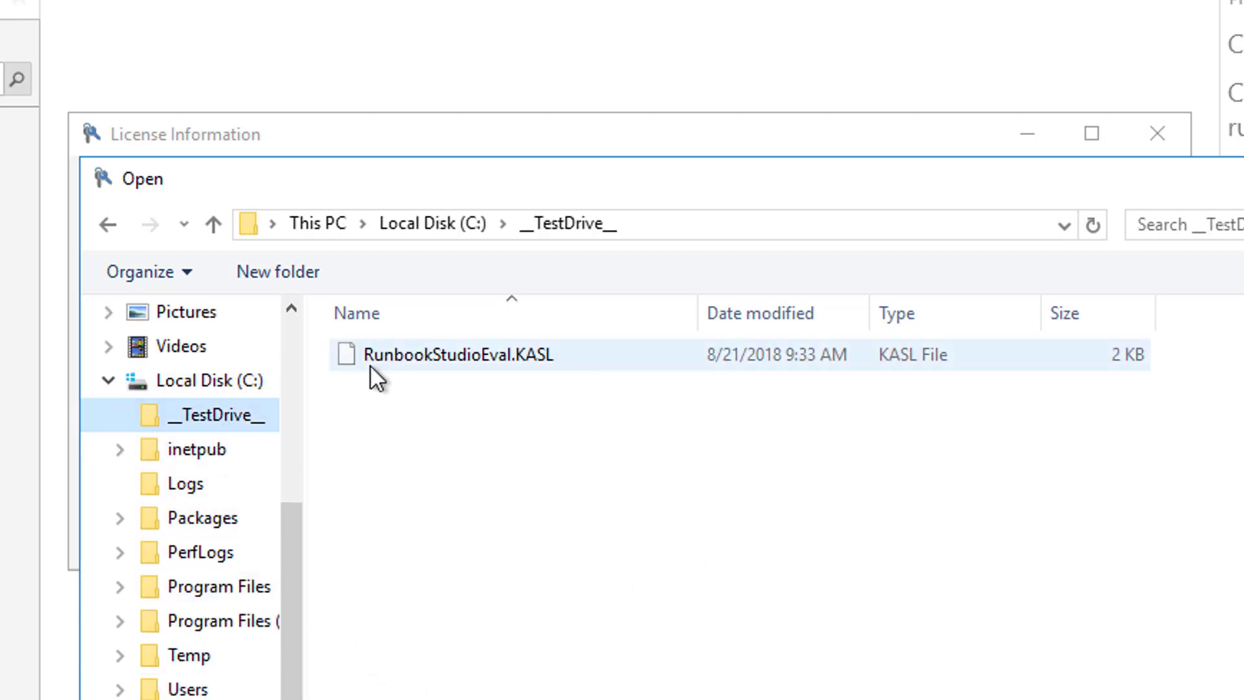
left_click(526, 359)
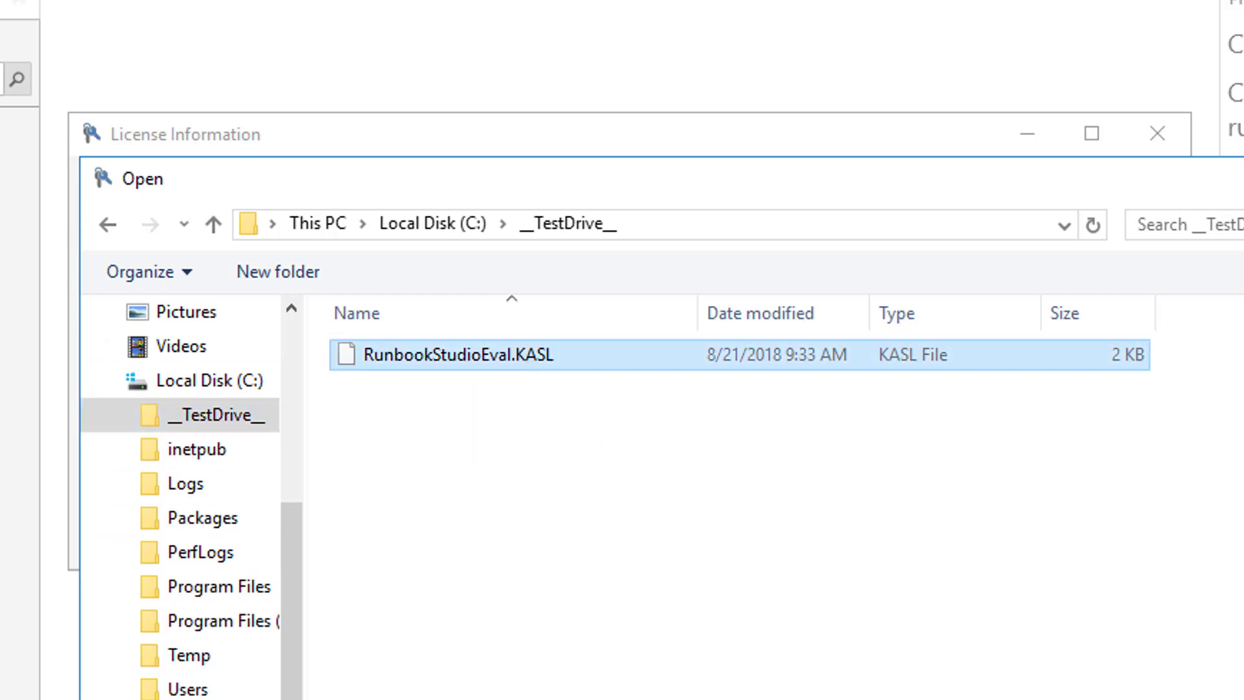
key("Return")
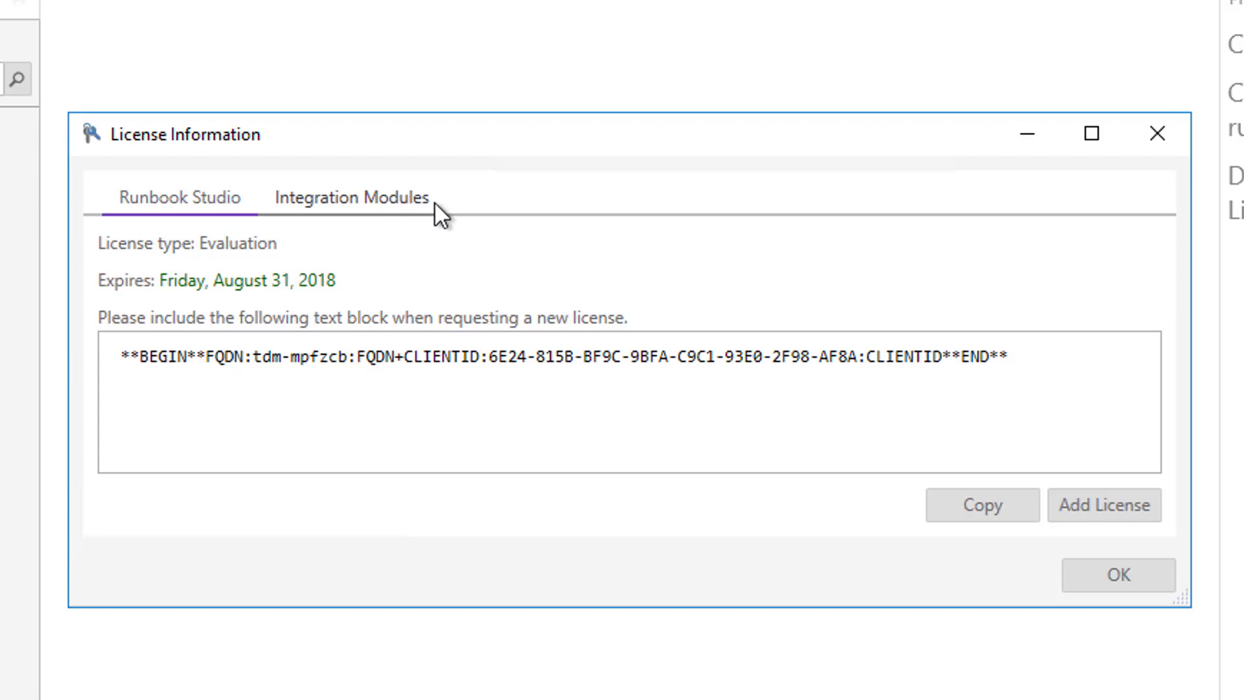
- Add the integration modules license from ModuleEvaluation.KAML and accept the license information
left_click(341, 206)
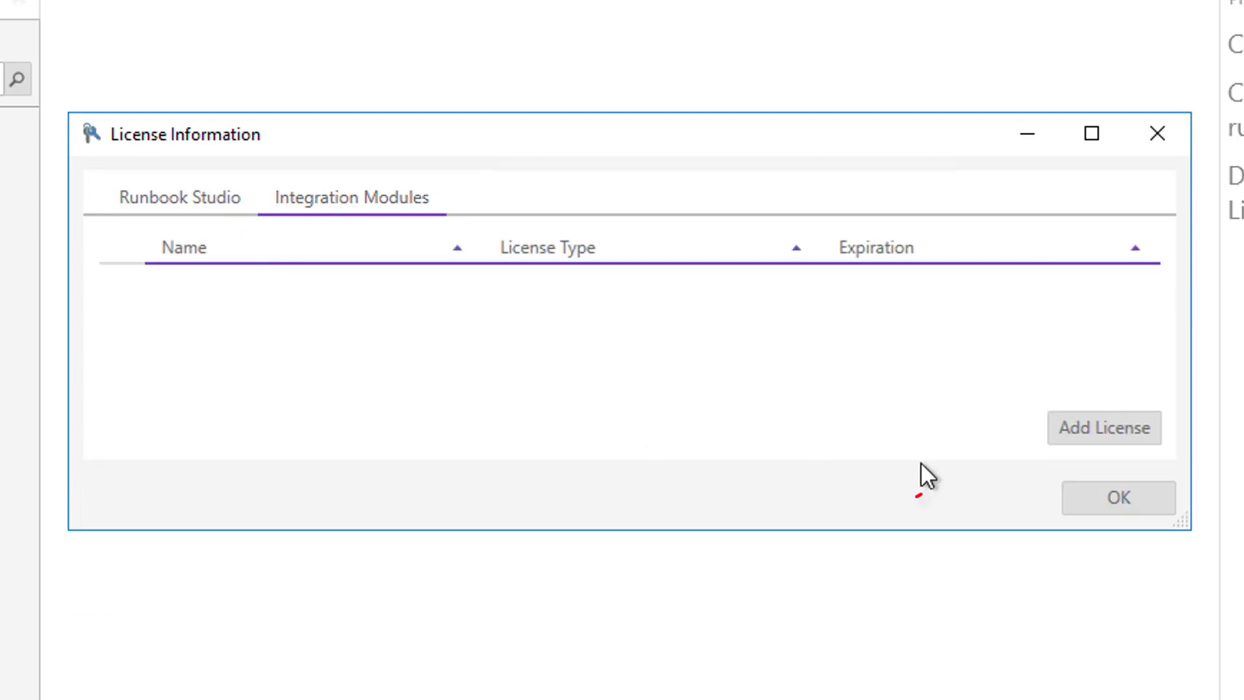
left_click(1098, 430)
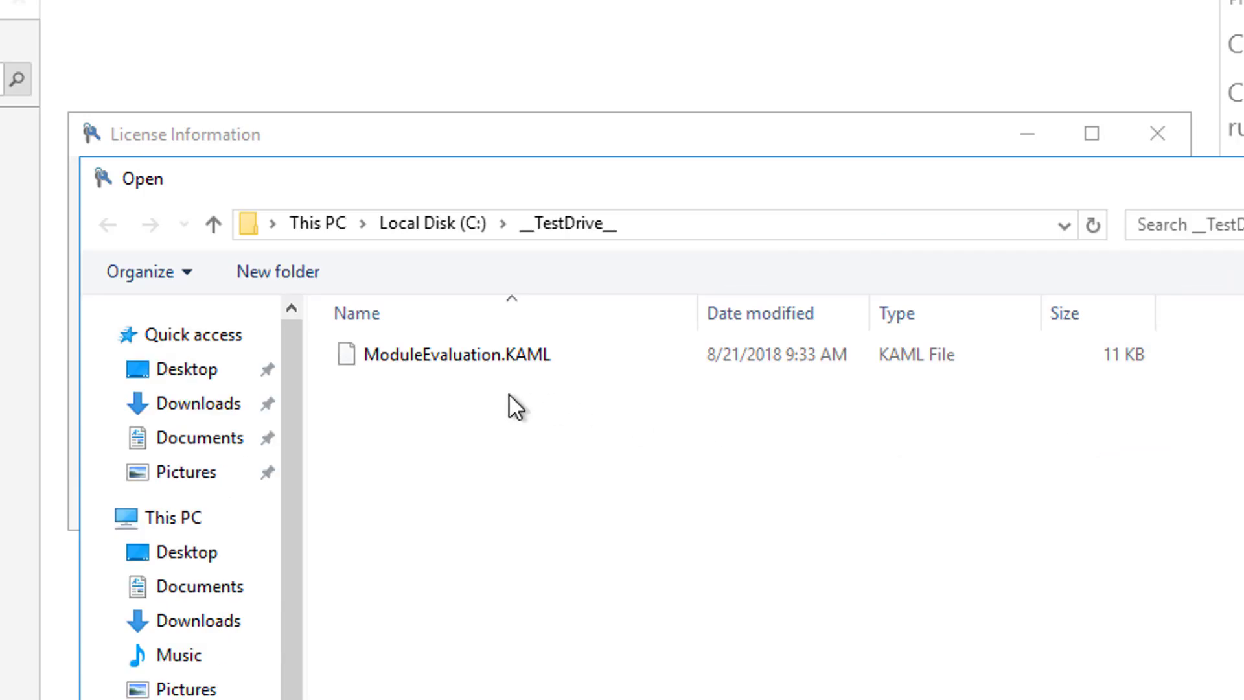
left_click(515, 359)
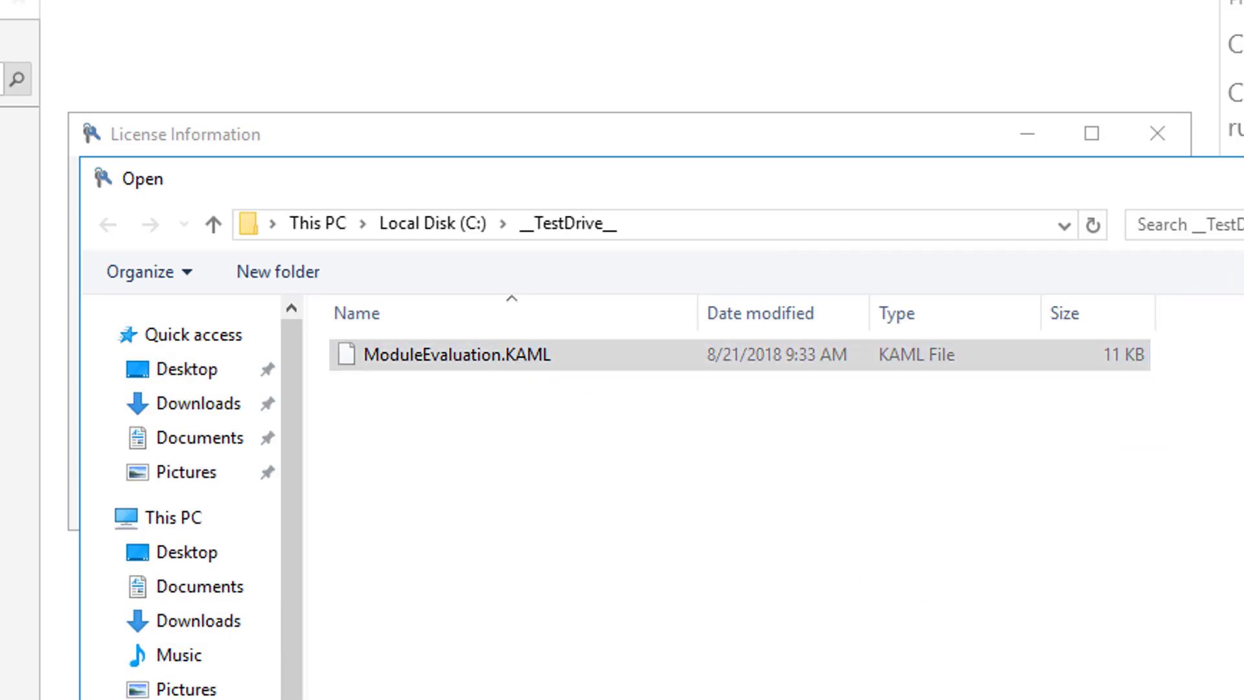
key("Return")
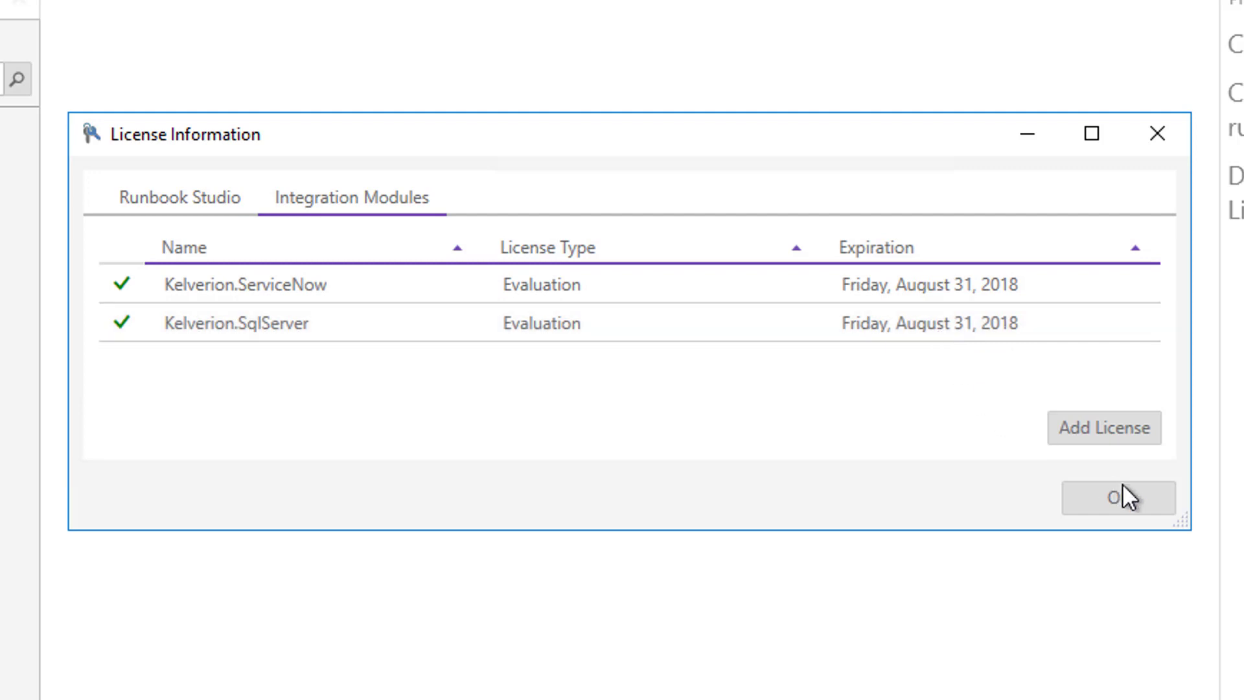
left_click(1133, 495)
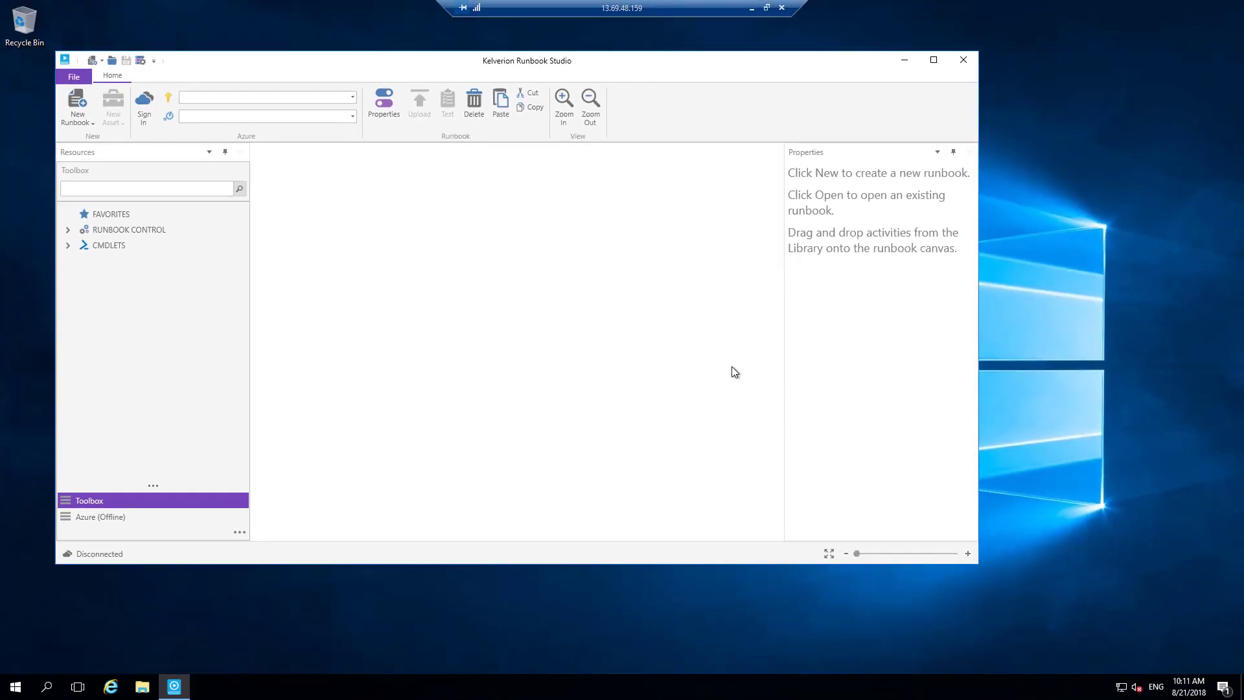
- Maximize the Runbook Studio window and open tenant management from the account settings
left_click(934, 61)
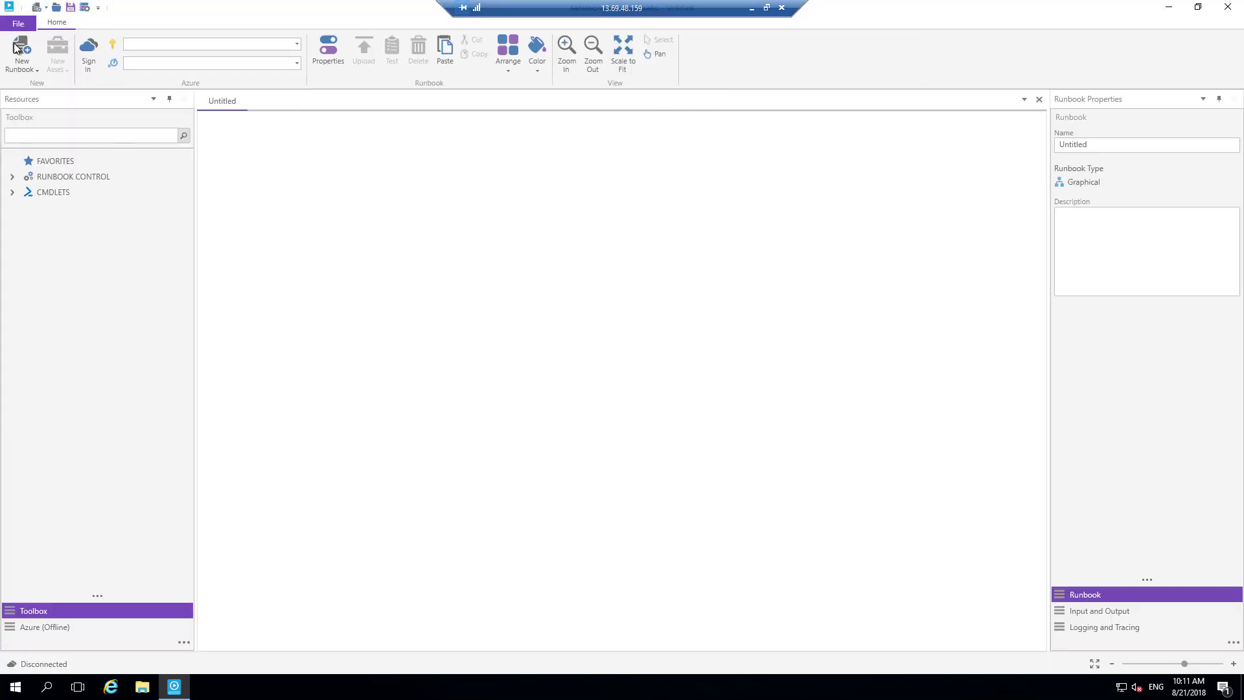
left_click(17, 25)
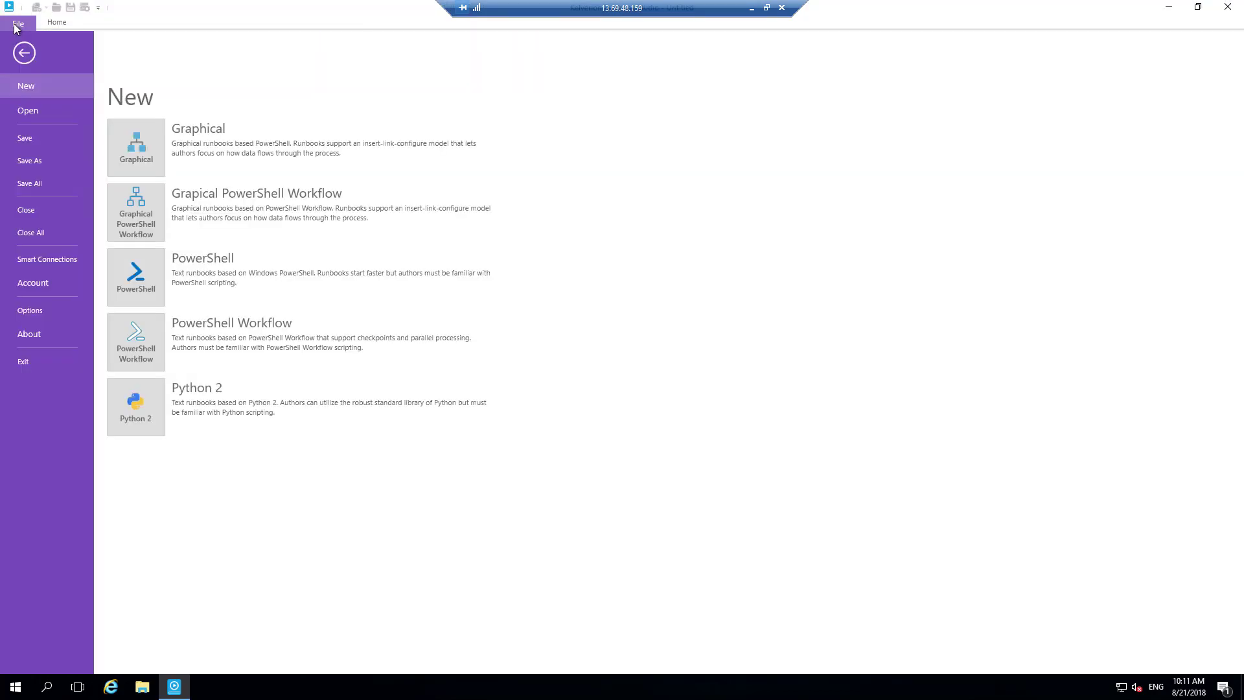
left_click(37, 285)
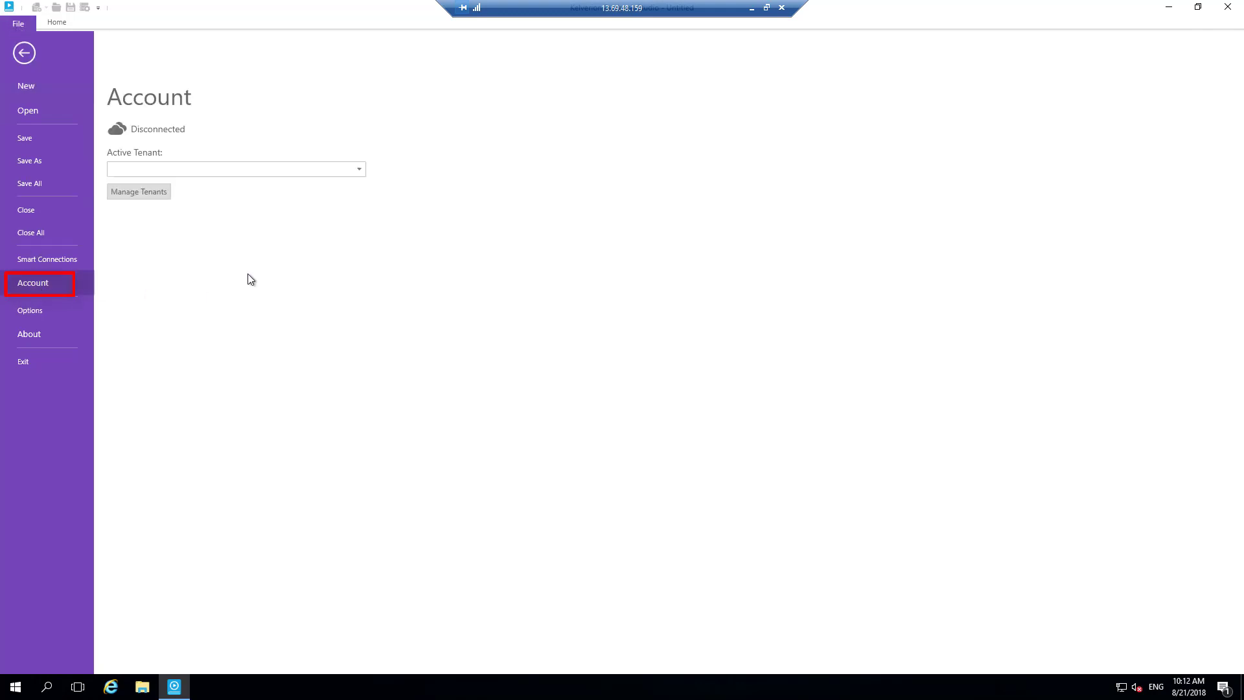
left_click(144, 192)
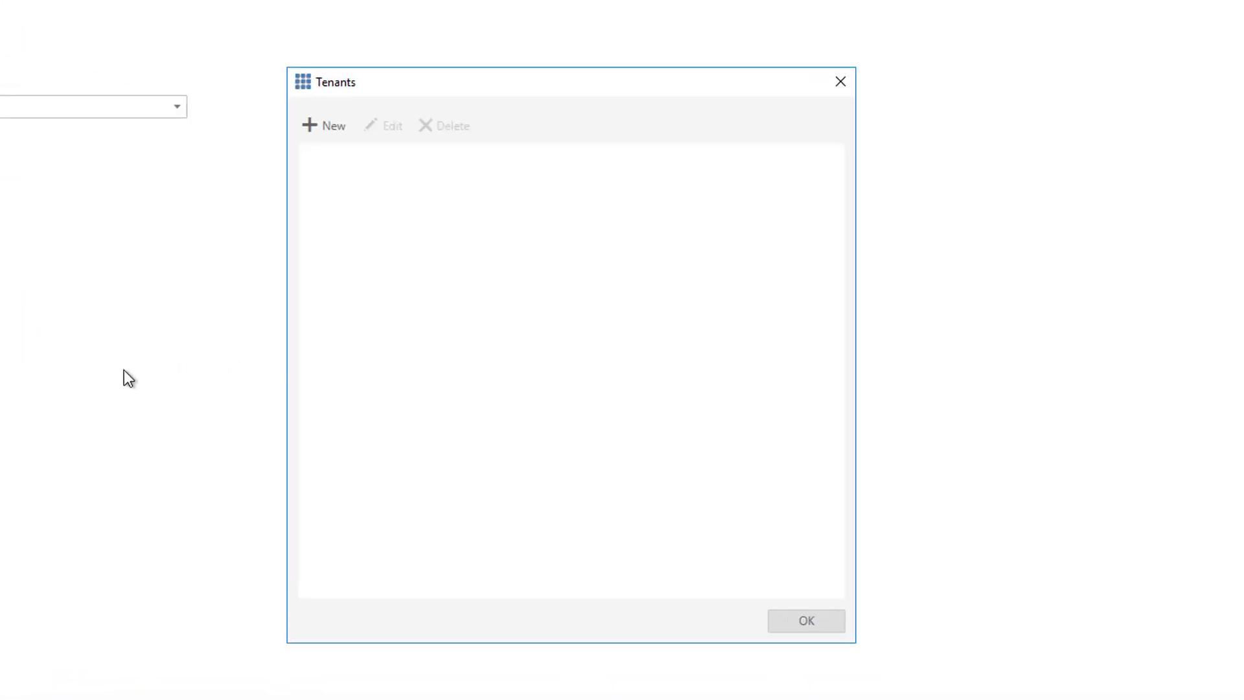
- Start registering a new tenant and name it Kelverion Test Drive
left_click(320, 123)
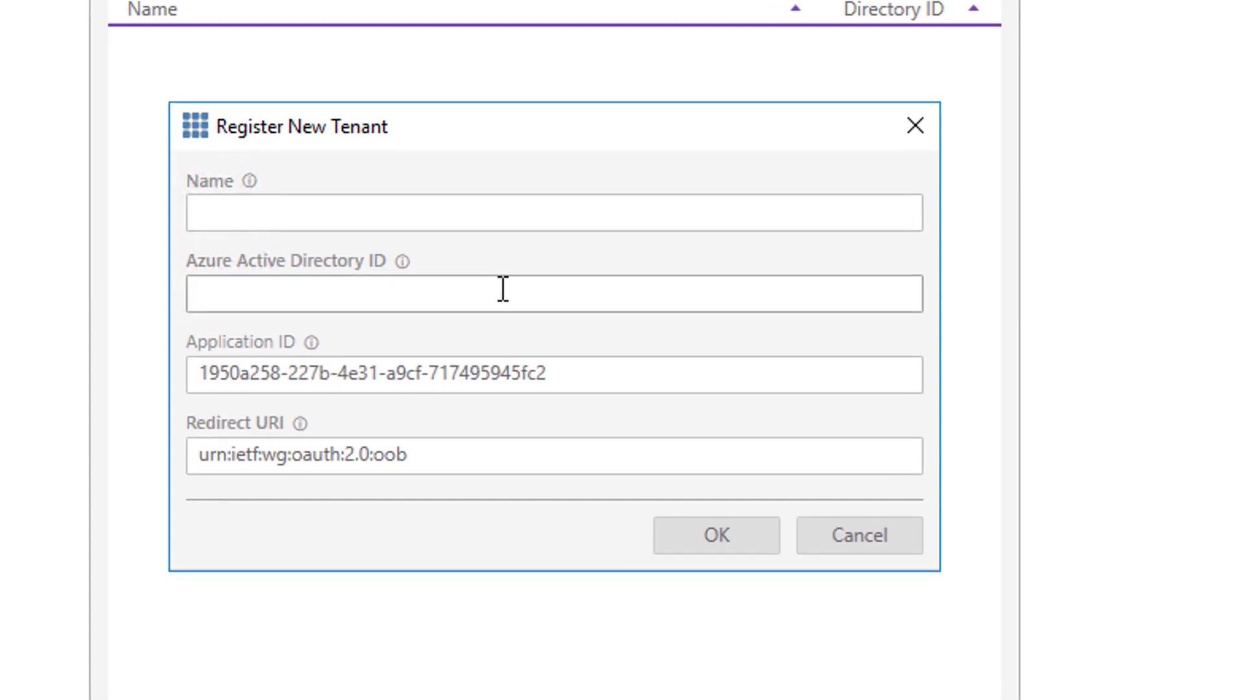
left_click(279, 218)
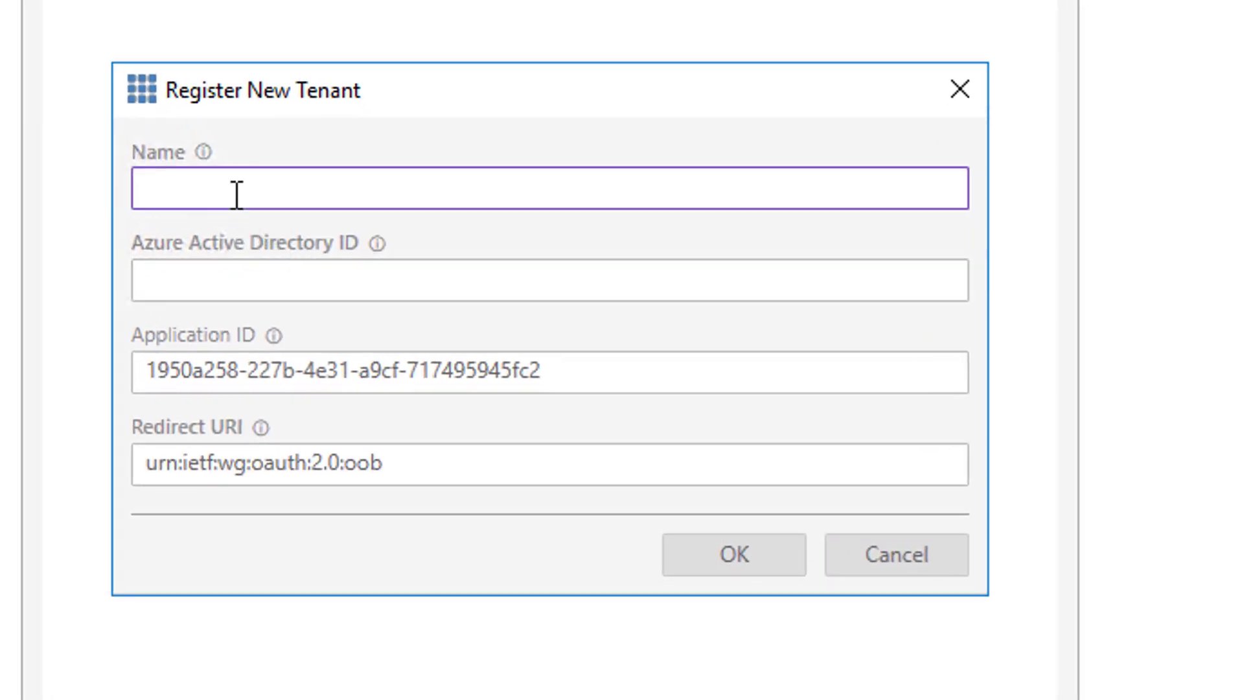
type("Kelverion Test D")
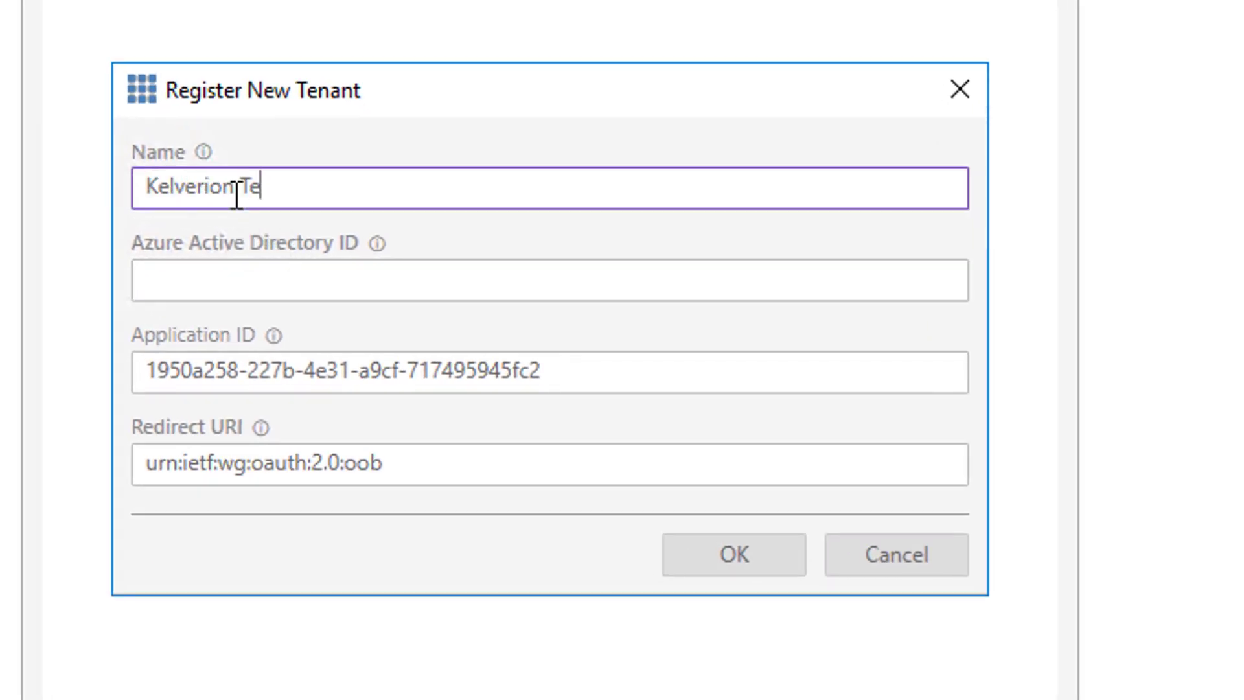
type("rive")
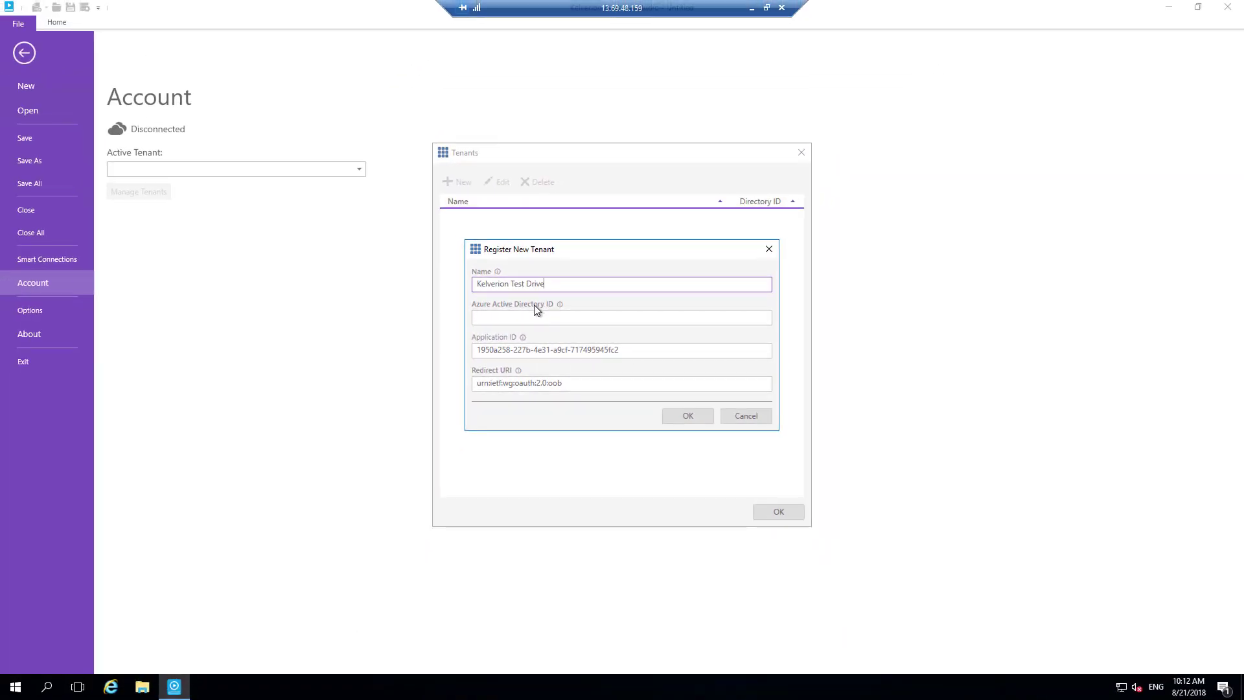
- Switch to File Explorer, open the ConfigInfo file from C:\__TestDrive__, copy the Azure Tenant ID and close the file
left_click(144, 686)
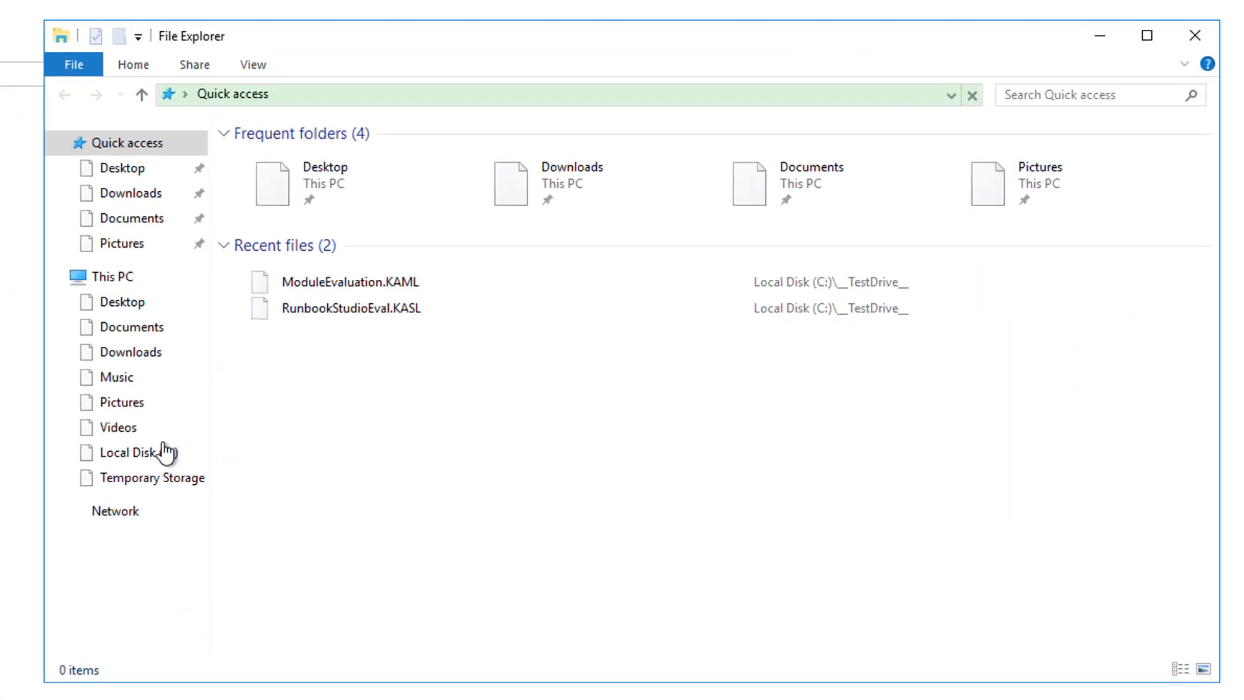
left_click(140, 454)
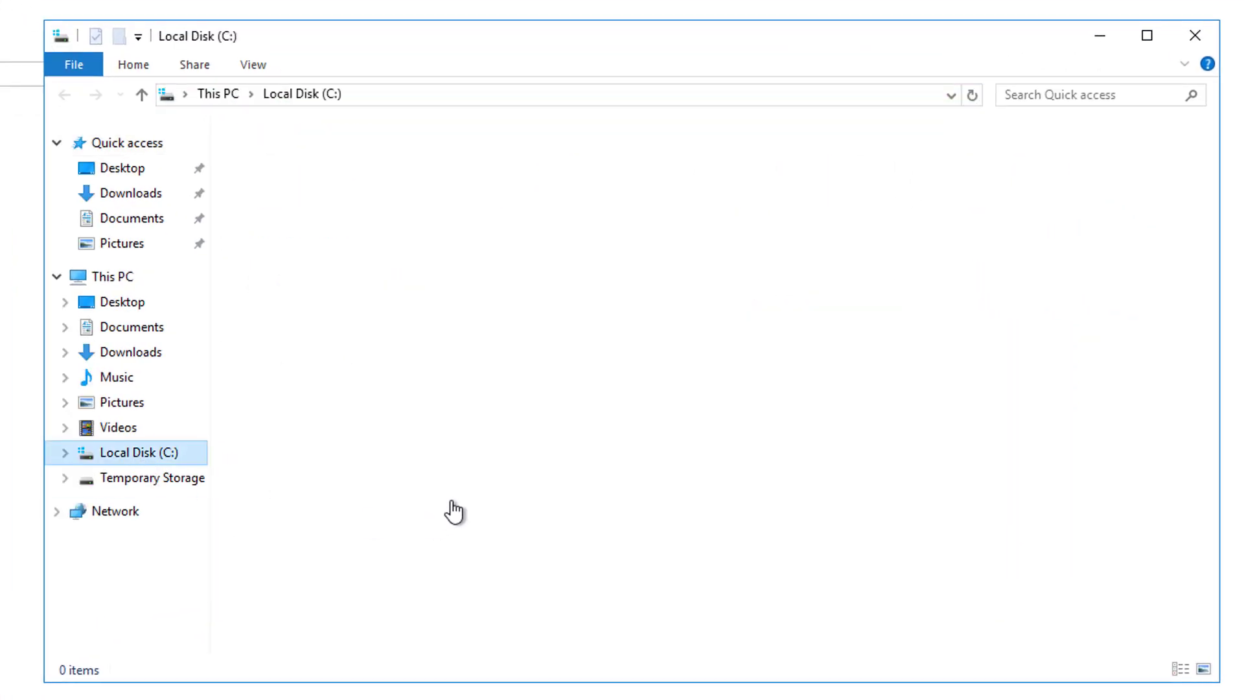
left_click(298, 165)
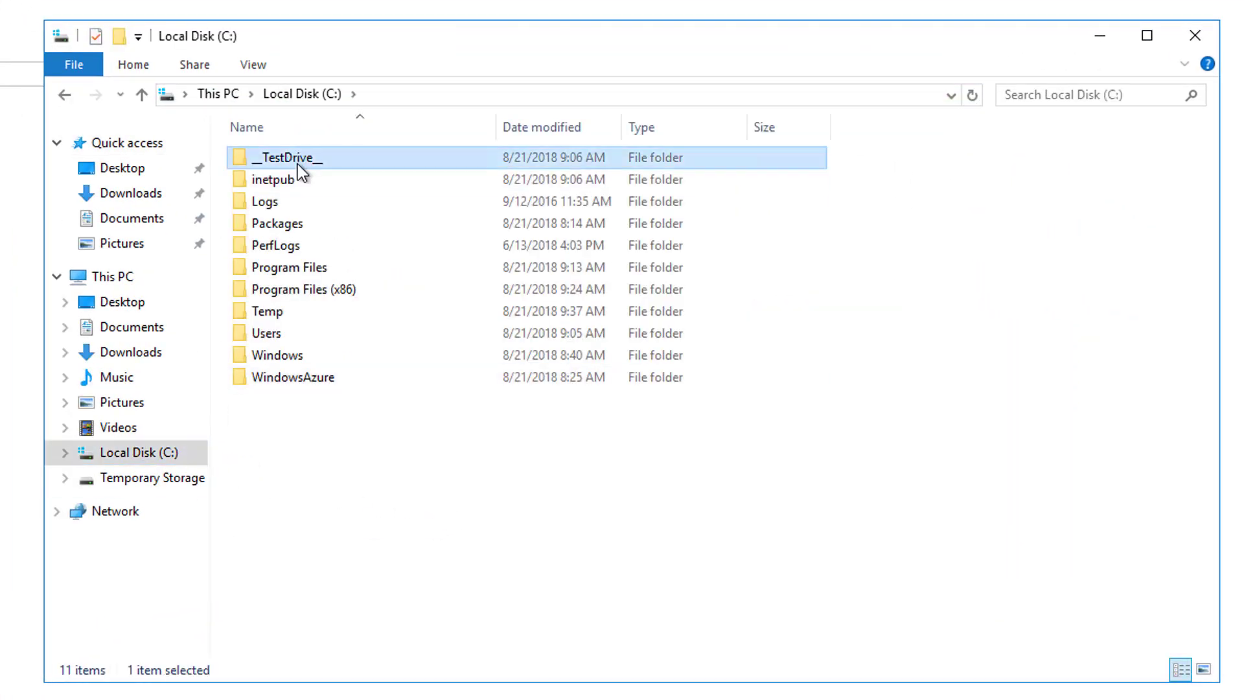
double_click(298, 165)
left_click(285, 158)
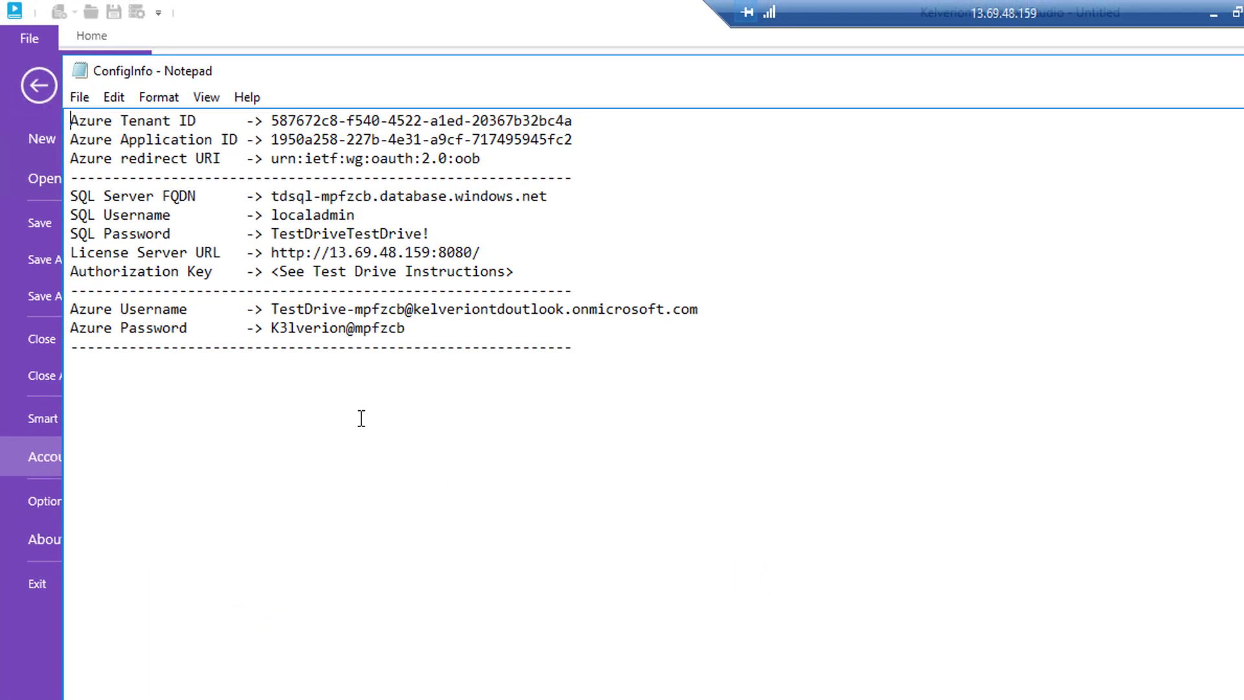
left_click(271, 121)
left_click_drag(283, 121, 581, 127)
key("ctrl+c")
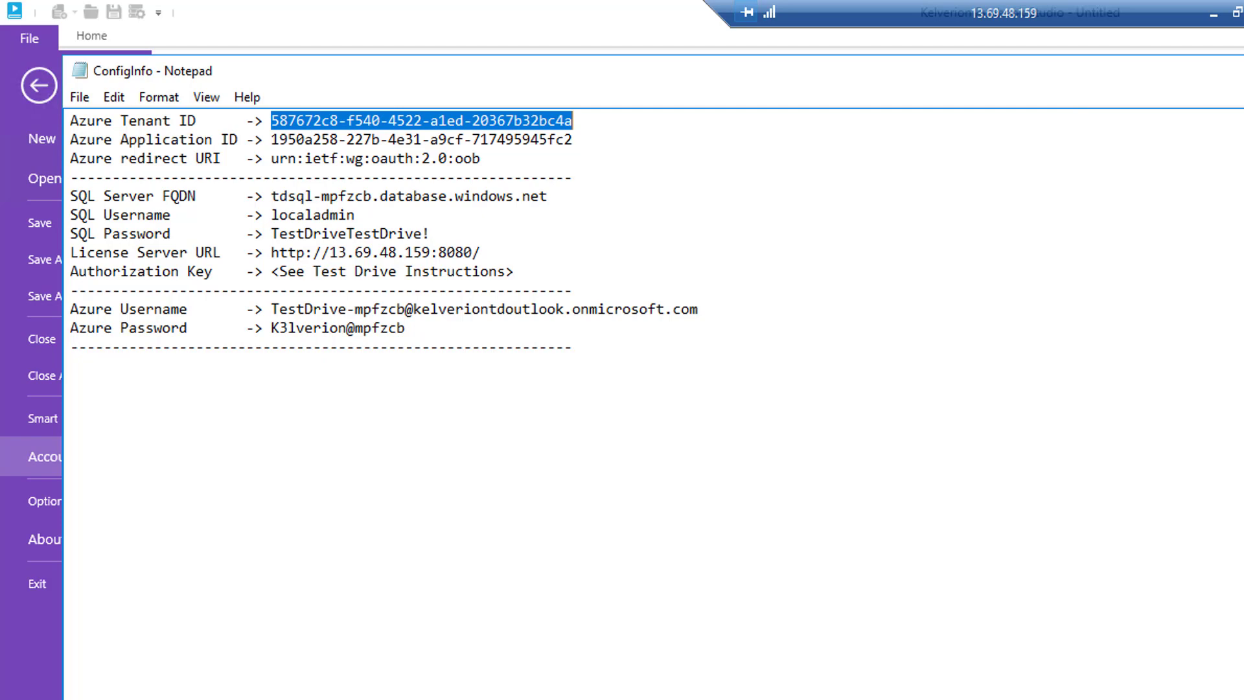
key("alt+F4")
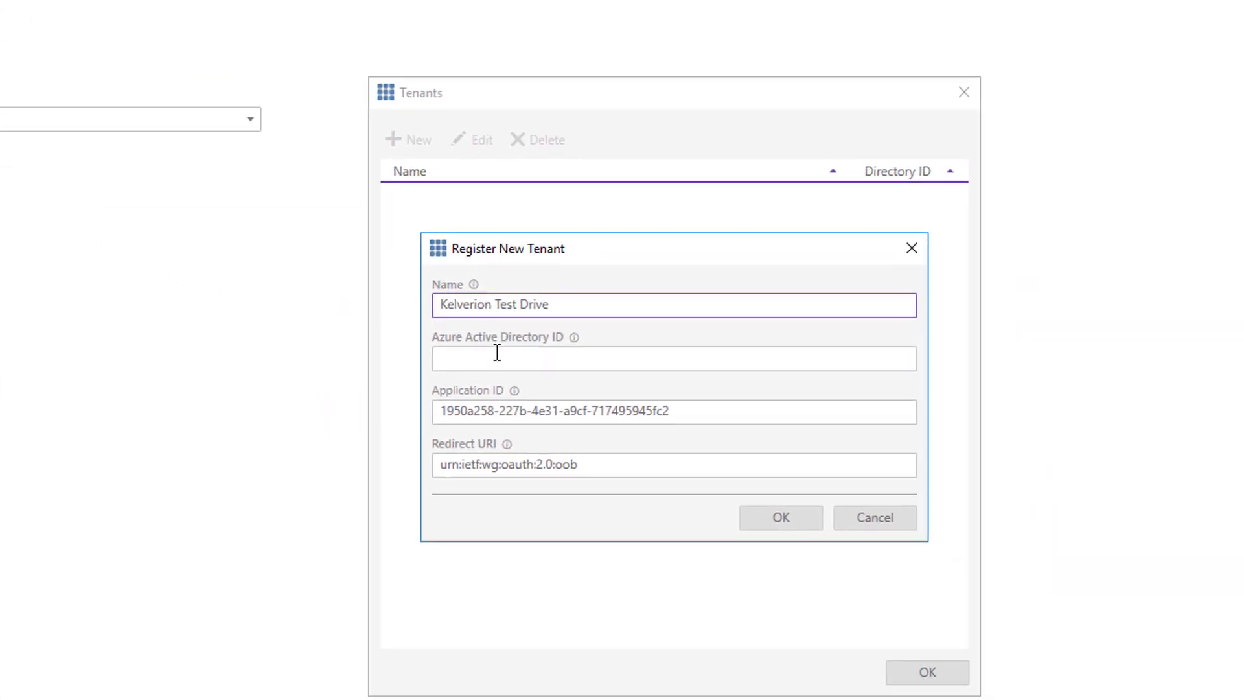
- Paste the copied tenant ID as the Azure Active Directory ID, finish the registration, and set Kelverion Test Drive as the active tenant
left_click(815, 515)
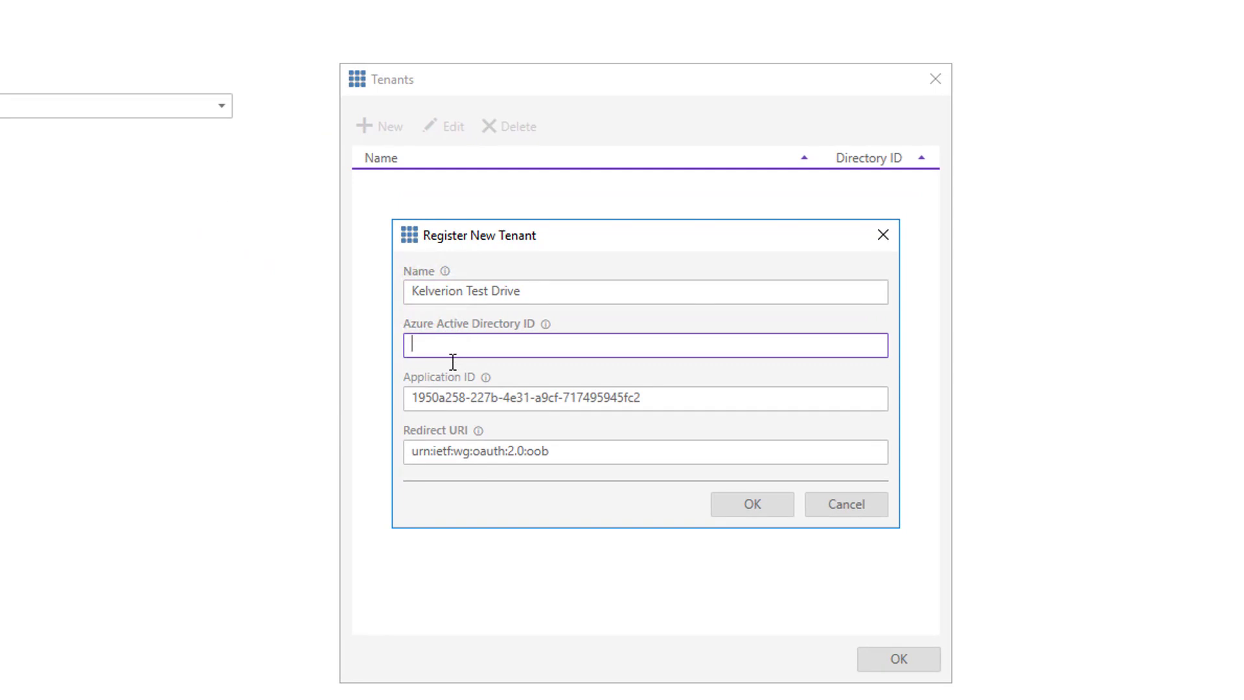
key("ctrl+v")
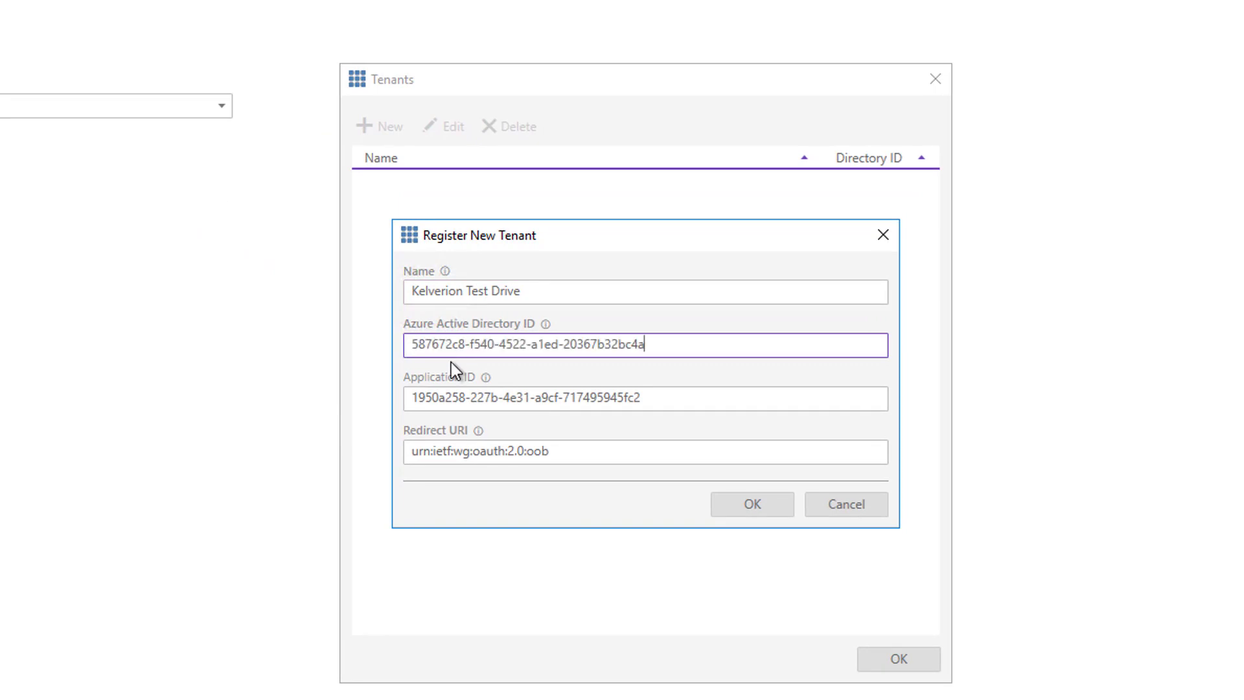
left_click(753, 504)
left_click(896, 658)
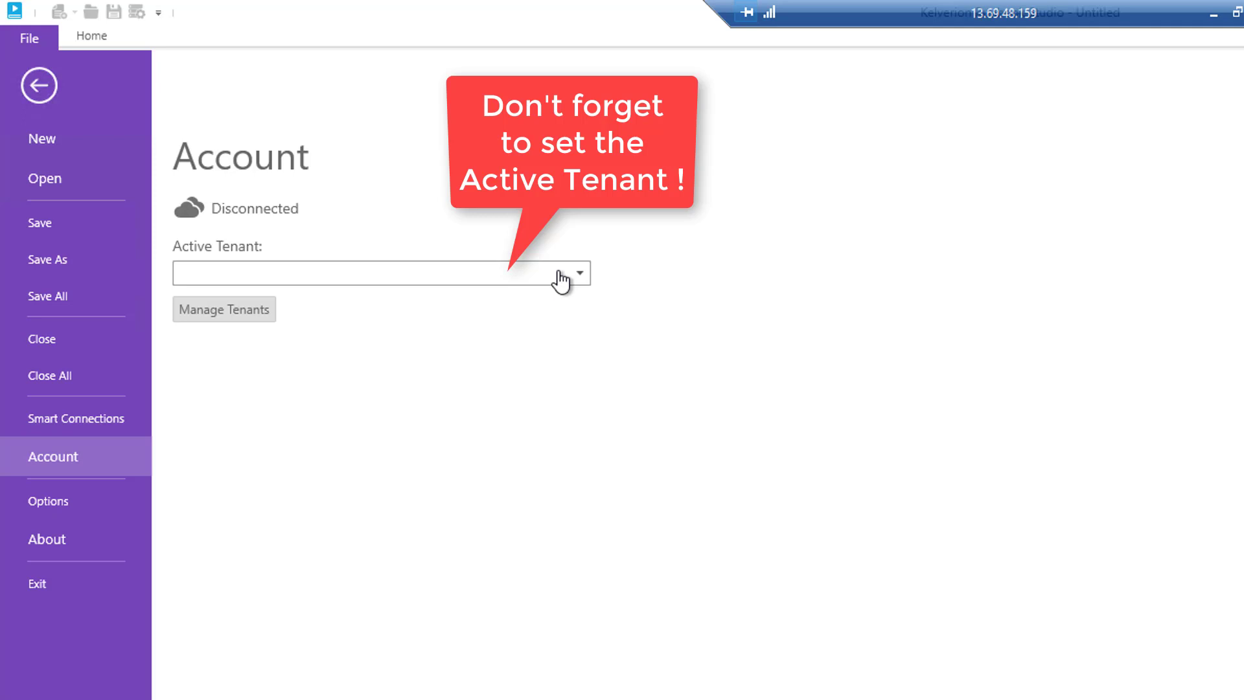
left_click(561, 280)
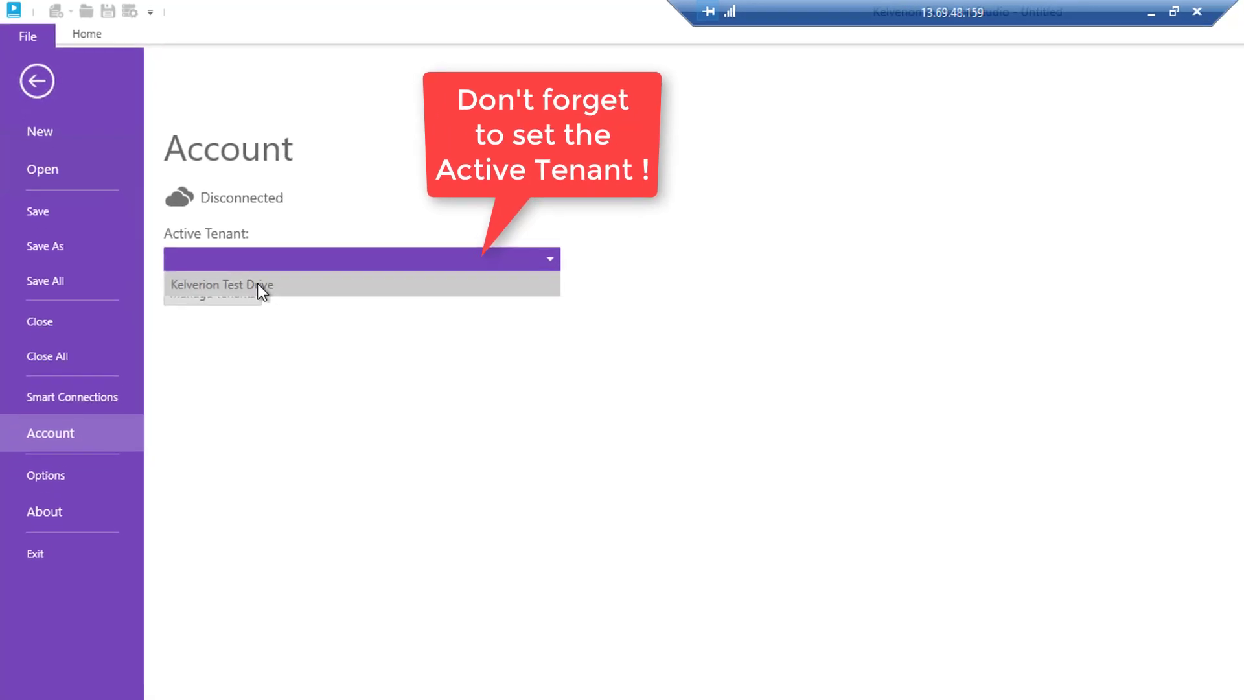
left_click(267, 297)
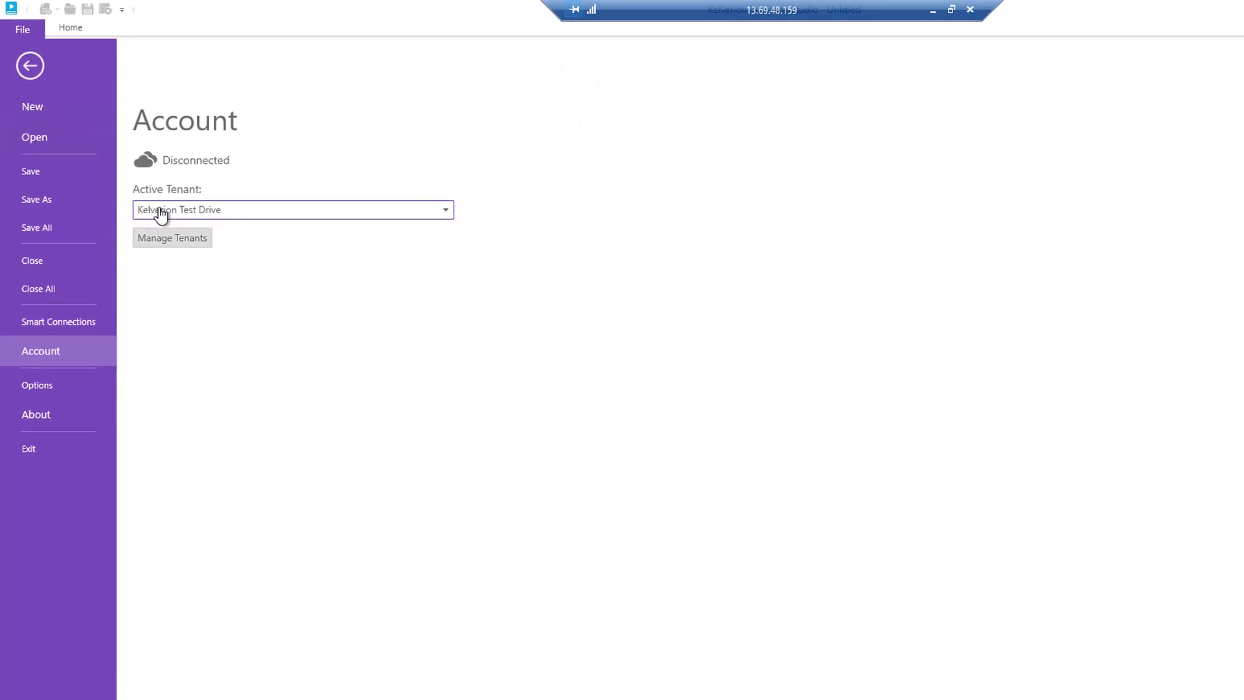
- Start a new smart connection named AutomationData with the connection type Kelverion.SqlServer
left_click(65, 325)
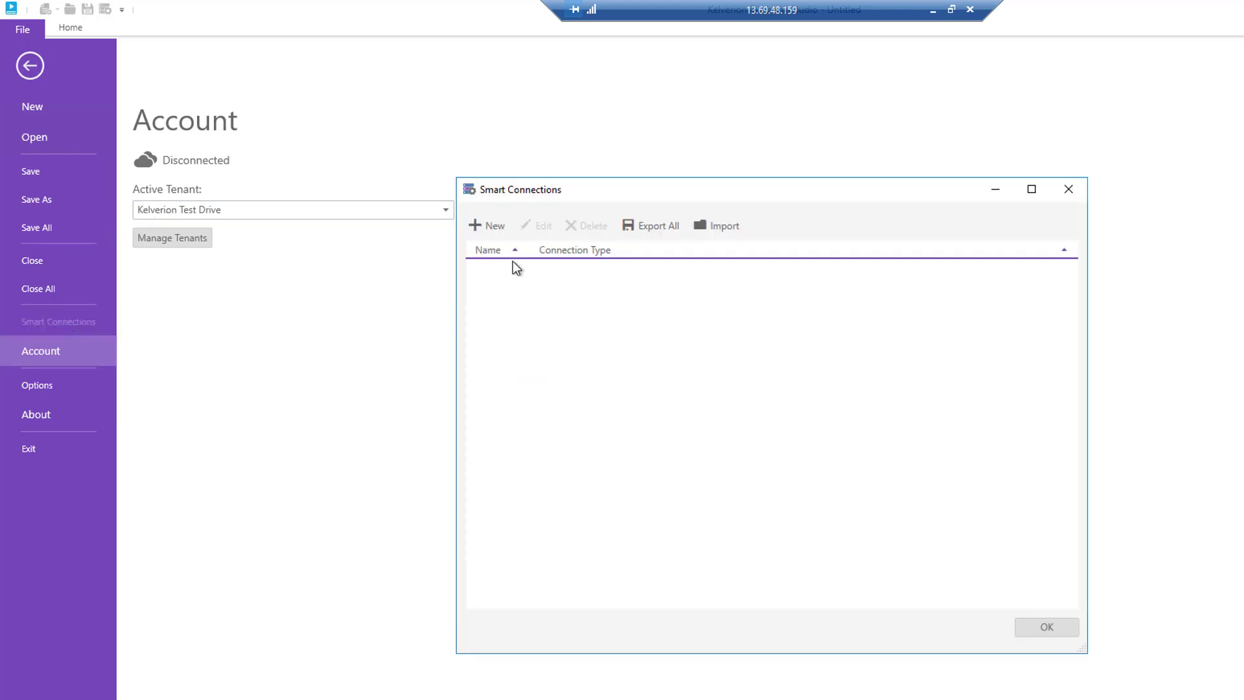
left_click(491, 225)
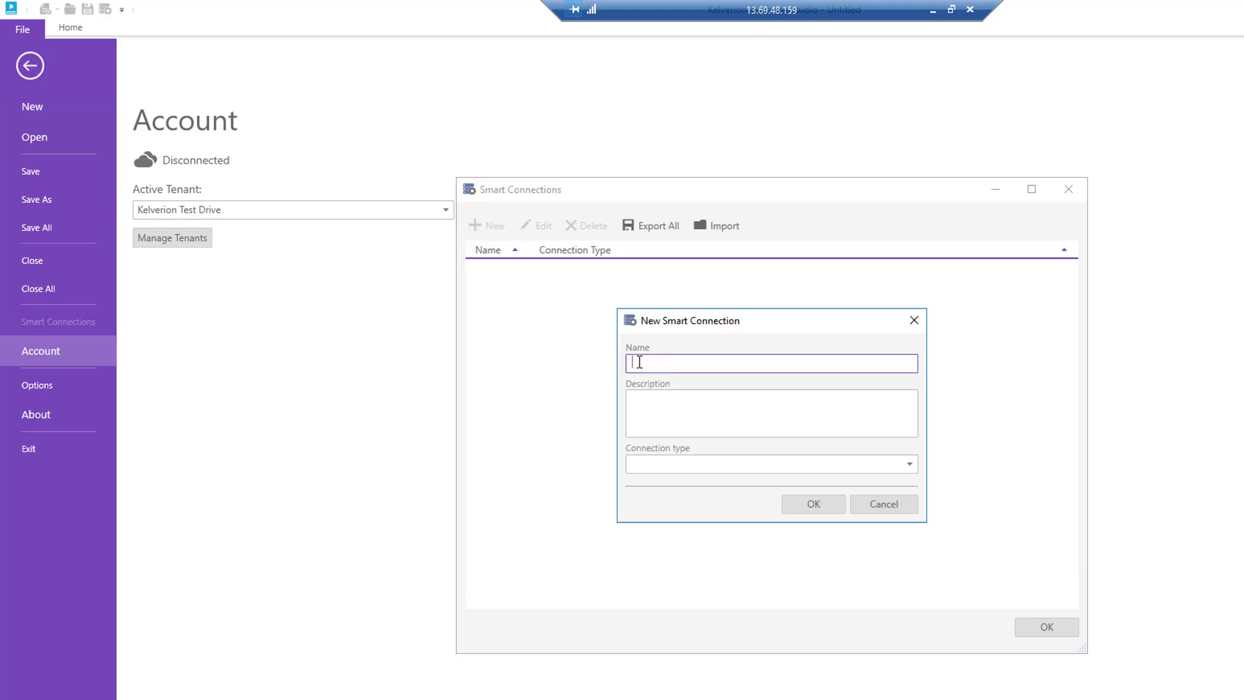
type("AutomationData")
left_click(827, 464)
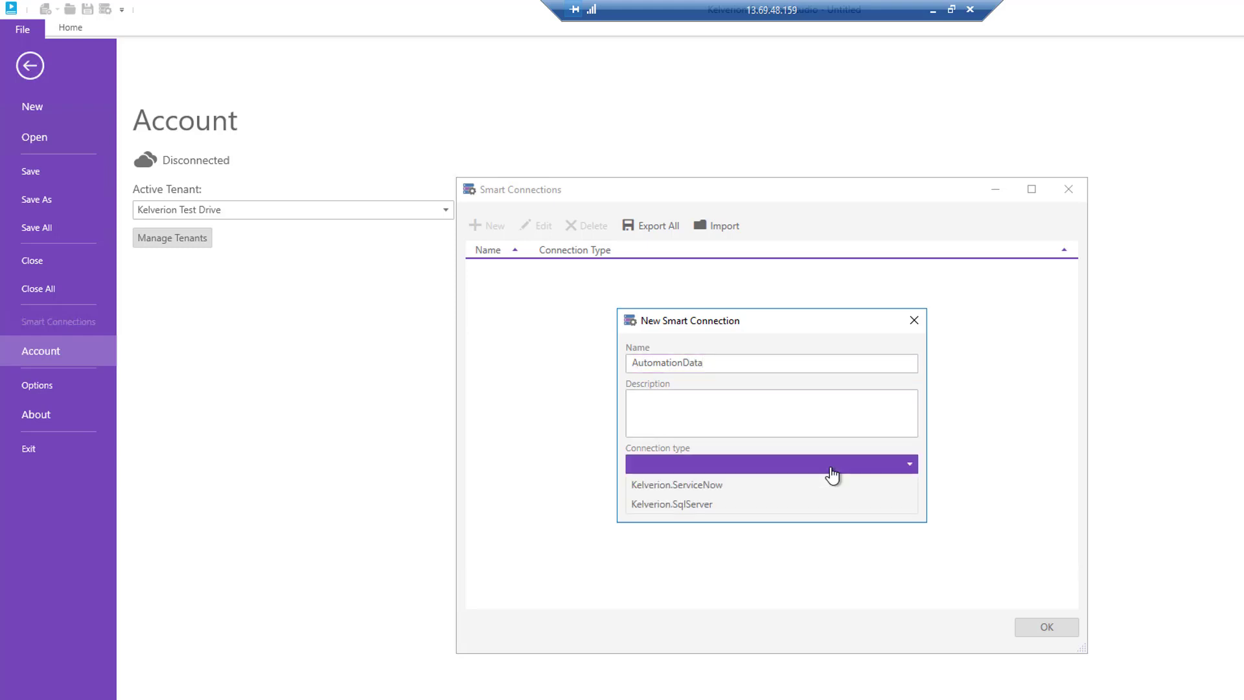
left_click(690, 507)
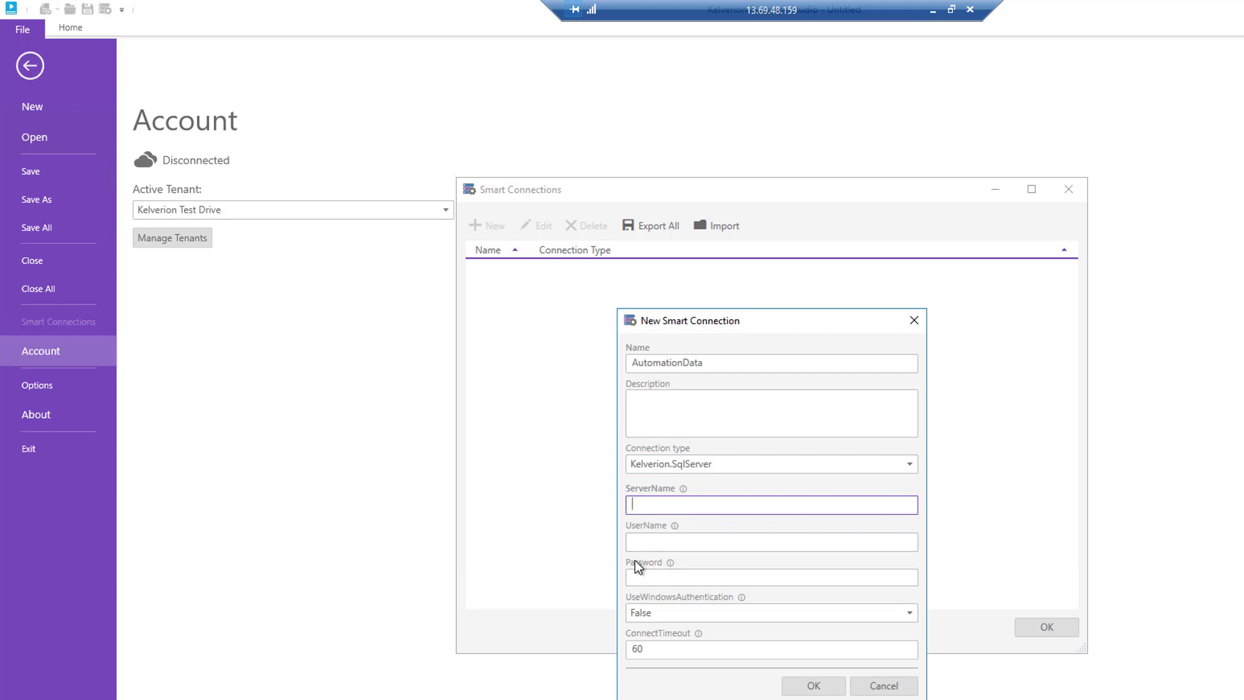
- Copy the SQL Server FQDN tdsql-mpfzcb.database.windows.net from the ConfigInfo file in Notepad and paste it as the connection's ServerName
key("alt+Tab")
key("alt+Tab")
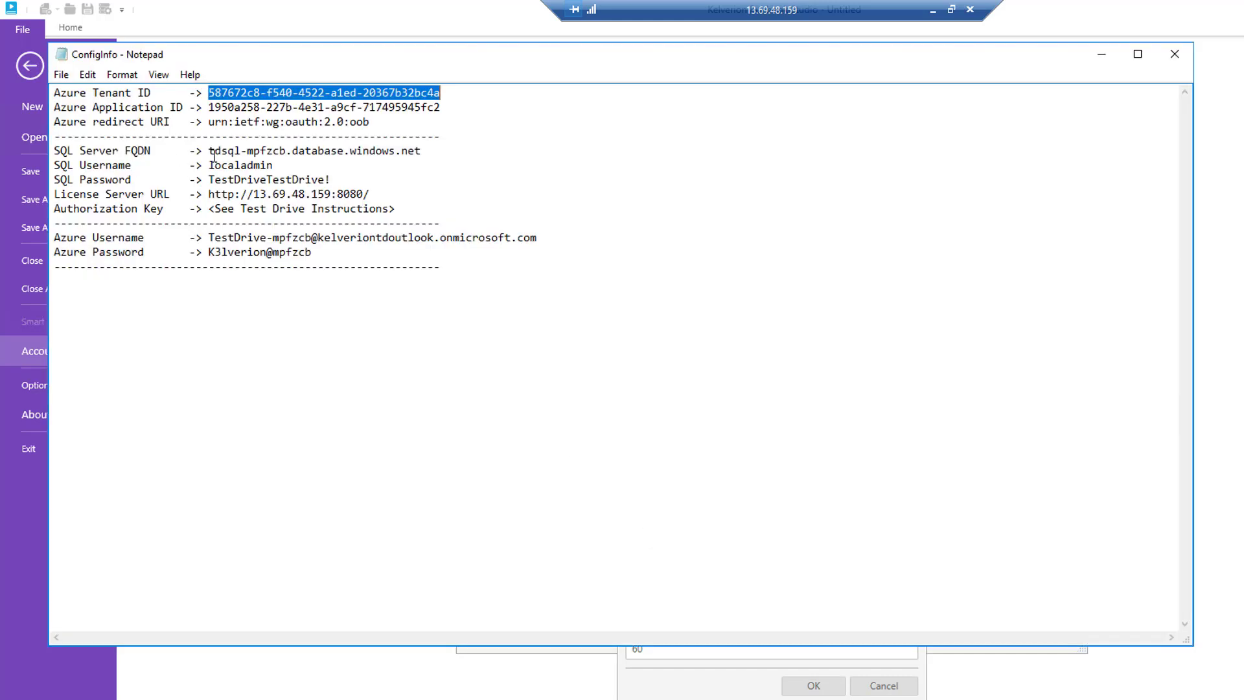
left_click_drag(210, 152, 422, 156)
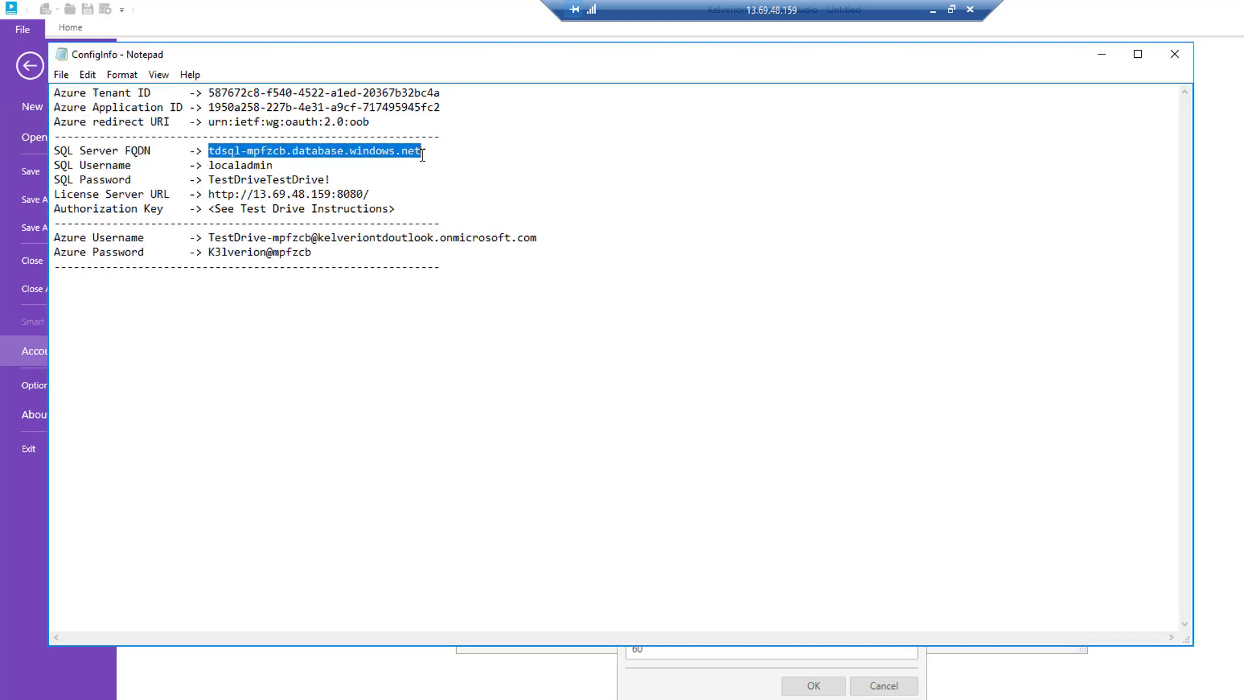
key("alt+Tab")
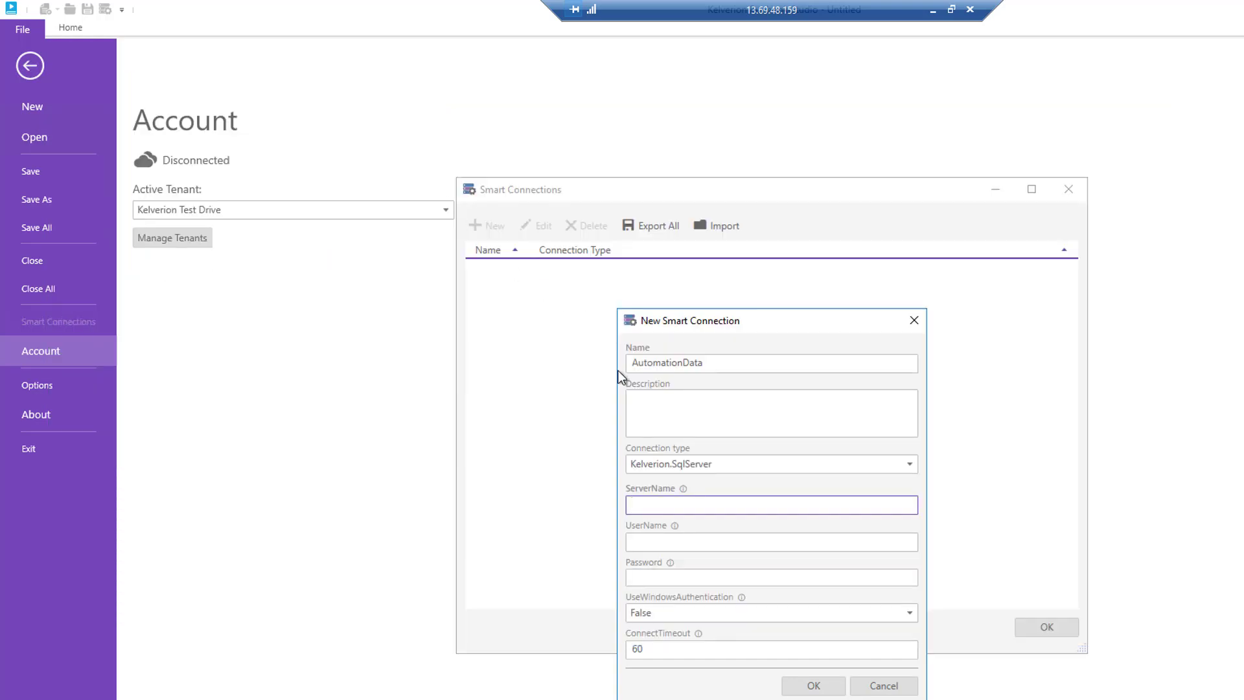
key("ctrl+v")
- Copy the SQL username localadmin from ConfigInfo and paste it as the connection's UserName
key("alt+Tab")
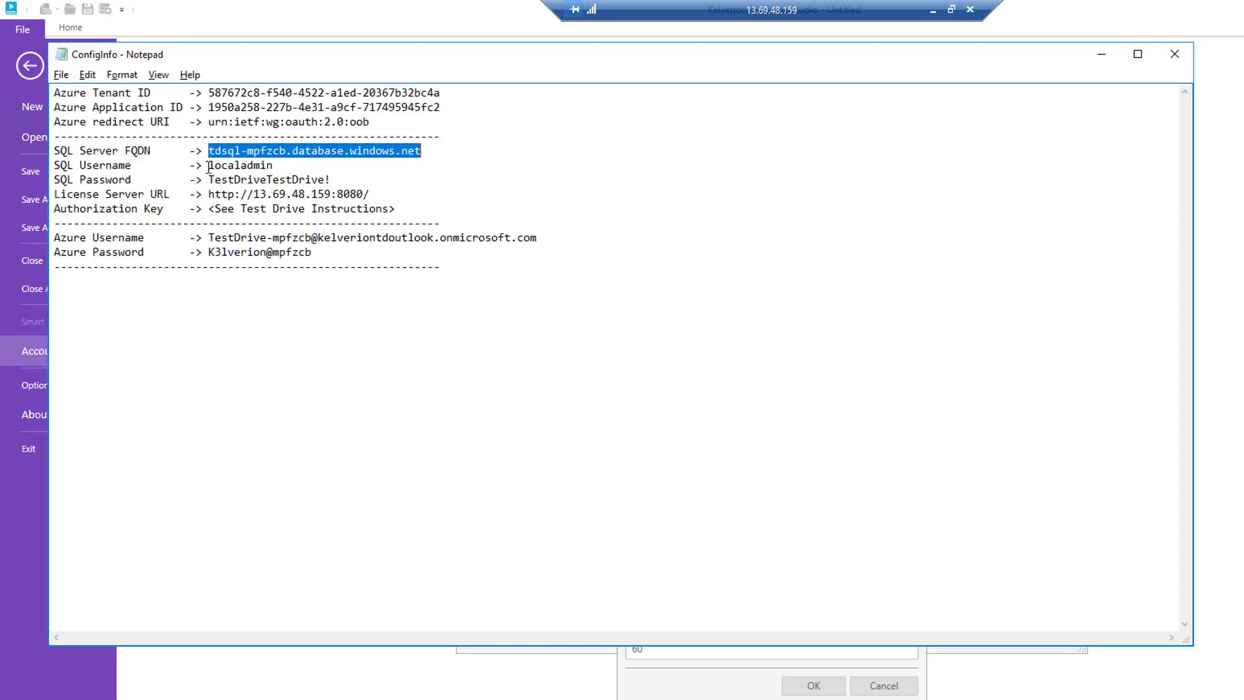
left_click_drag(208, 165, 276, 166)
key("ctrl+c")
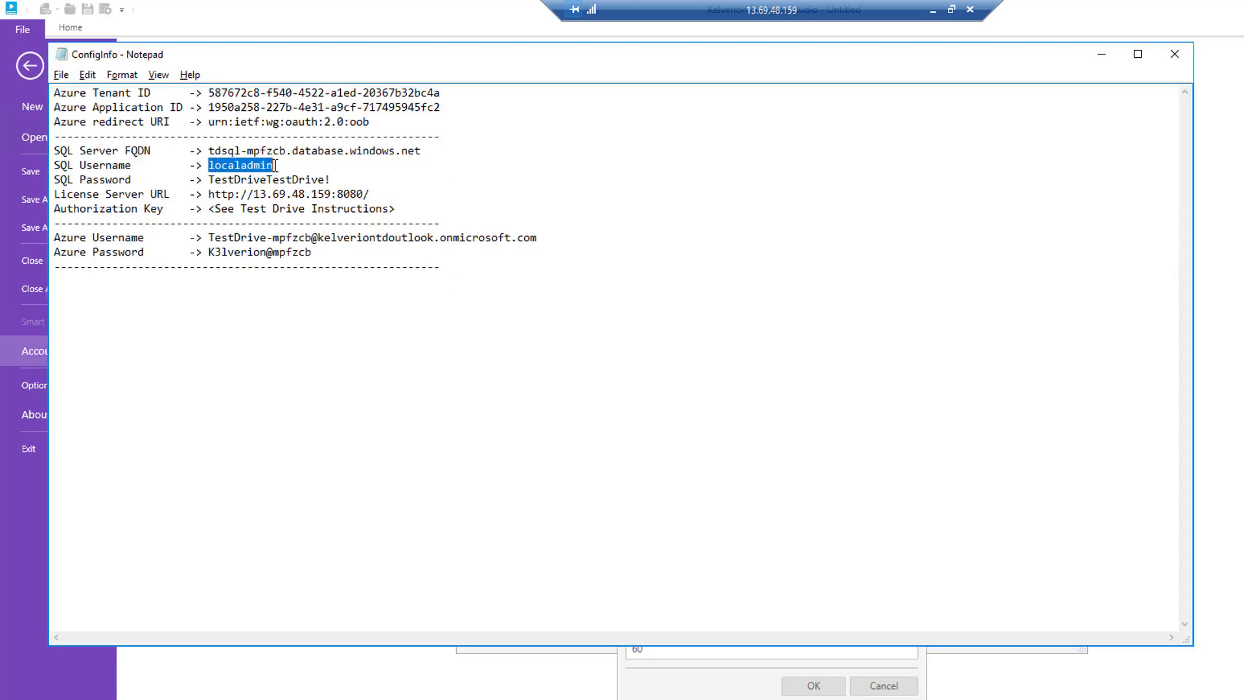
key("alt+Tab")
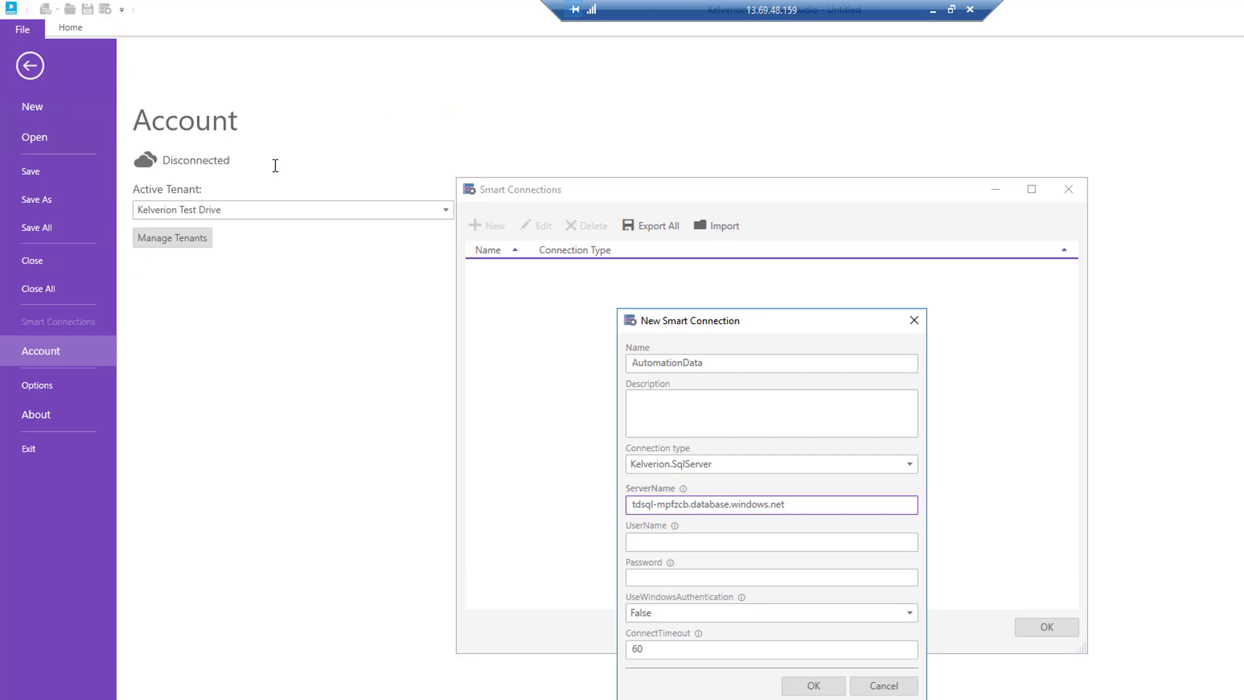
left_click(645, 541)
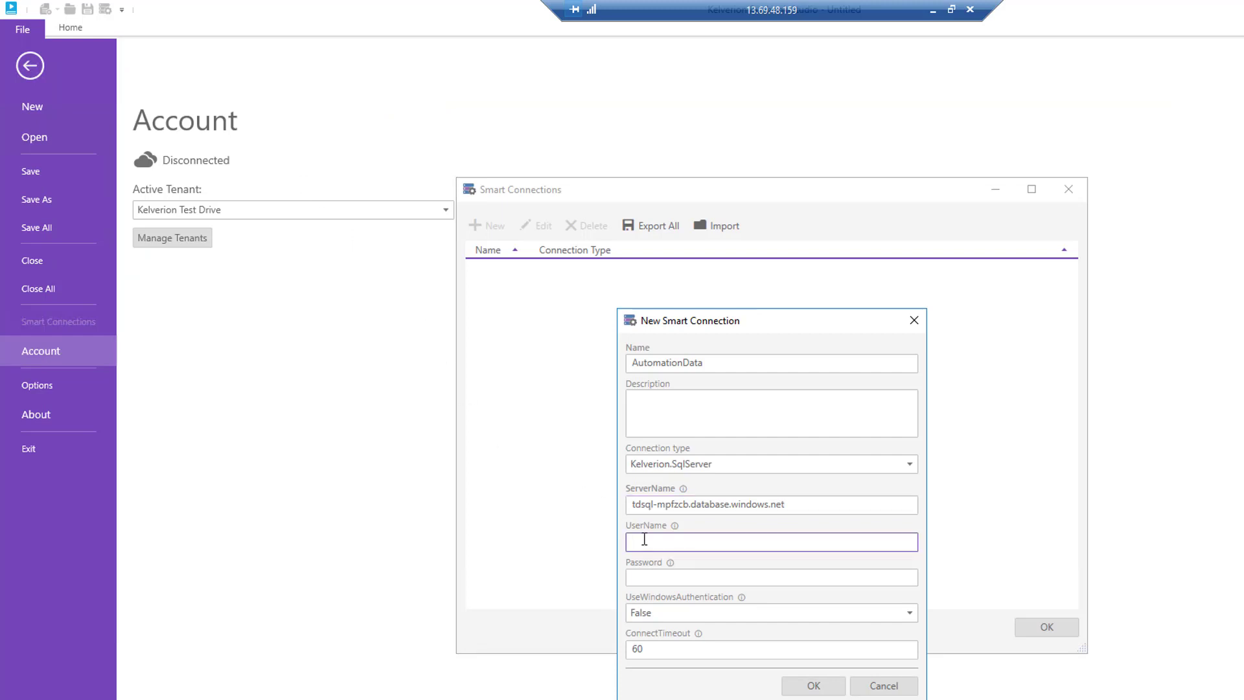
key("ctrl+v")
- Copy the SQL password from ConfigInfo, paste it into the connection's Password field, and save the AutomationData connection
key("alt+Tab")
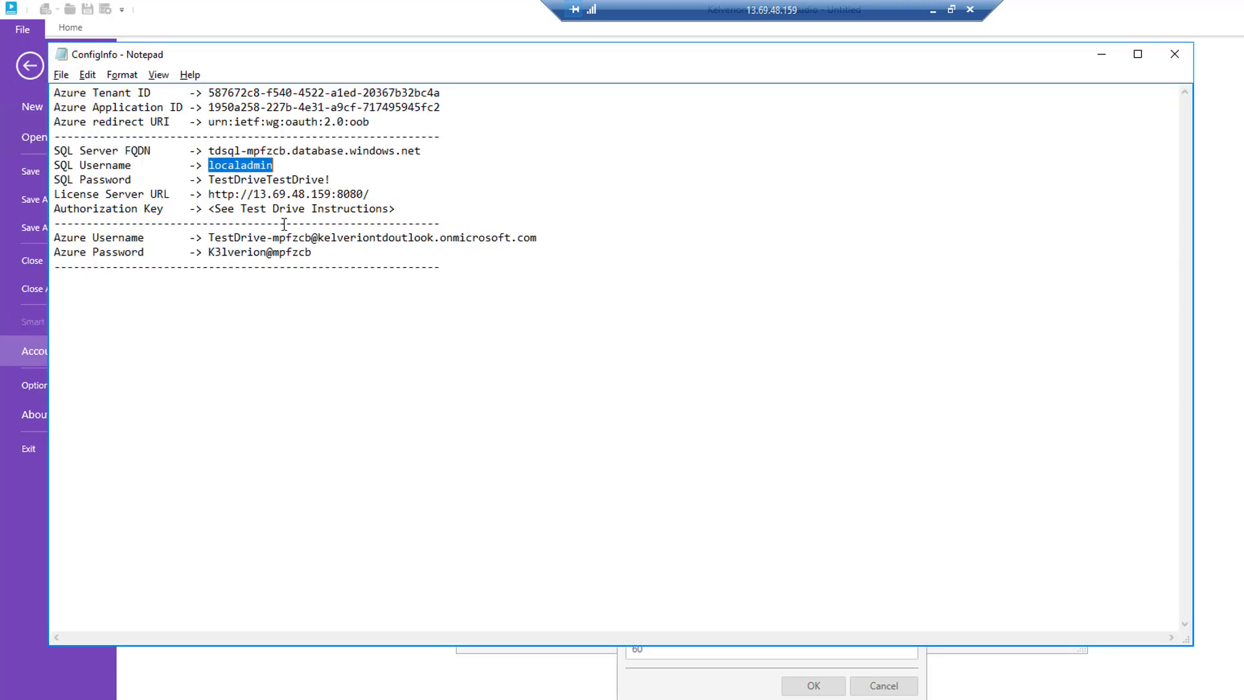
left_click_drag(208, 180, 333, 180)
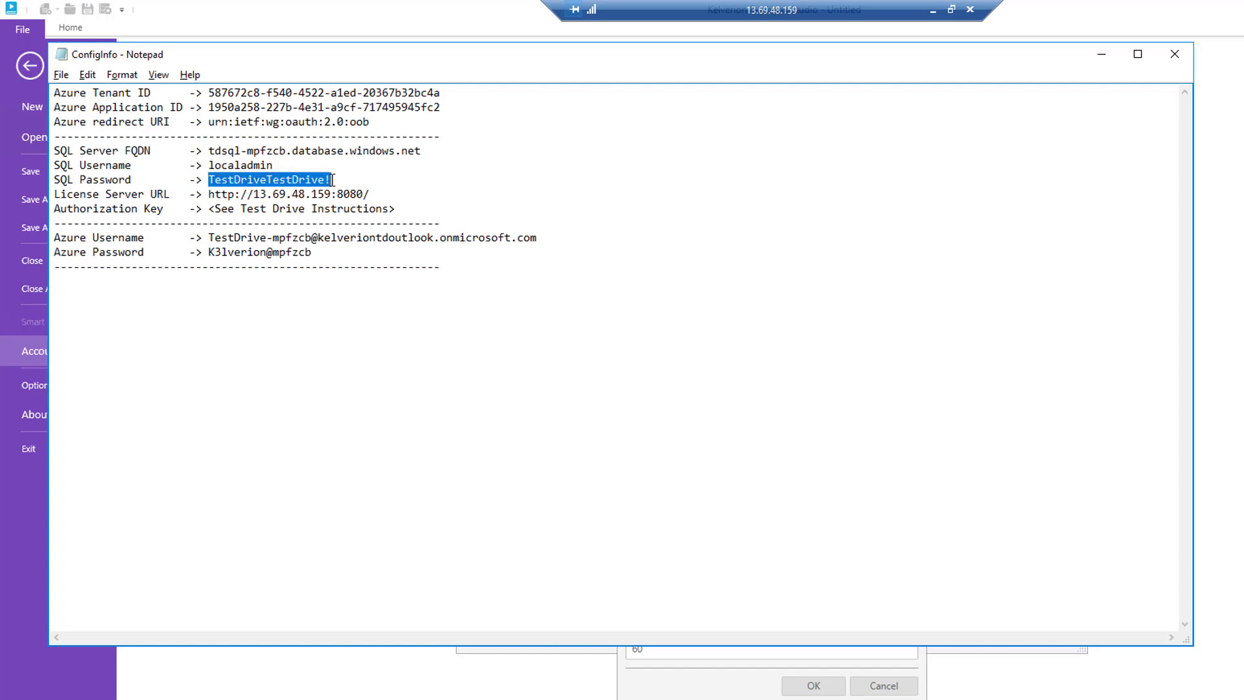
key("alt+Tab")
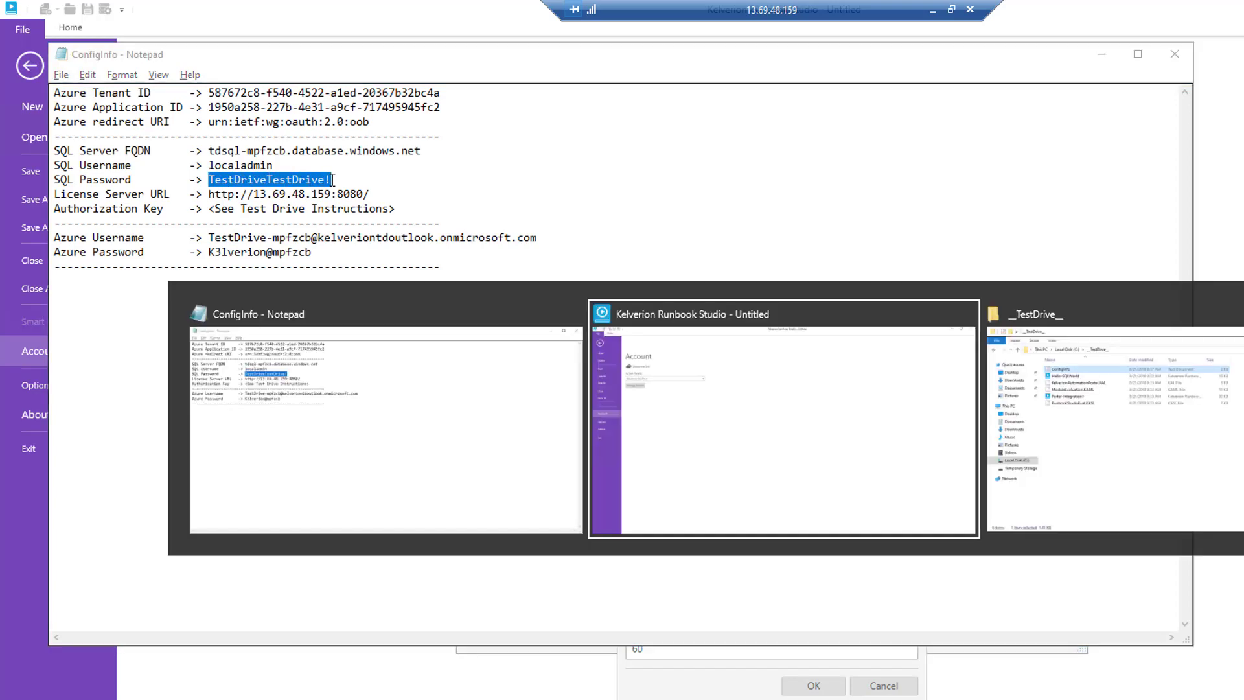
left_click(644, 578)
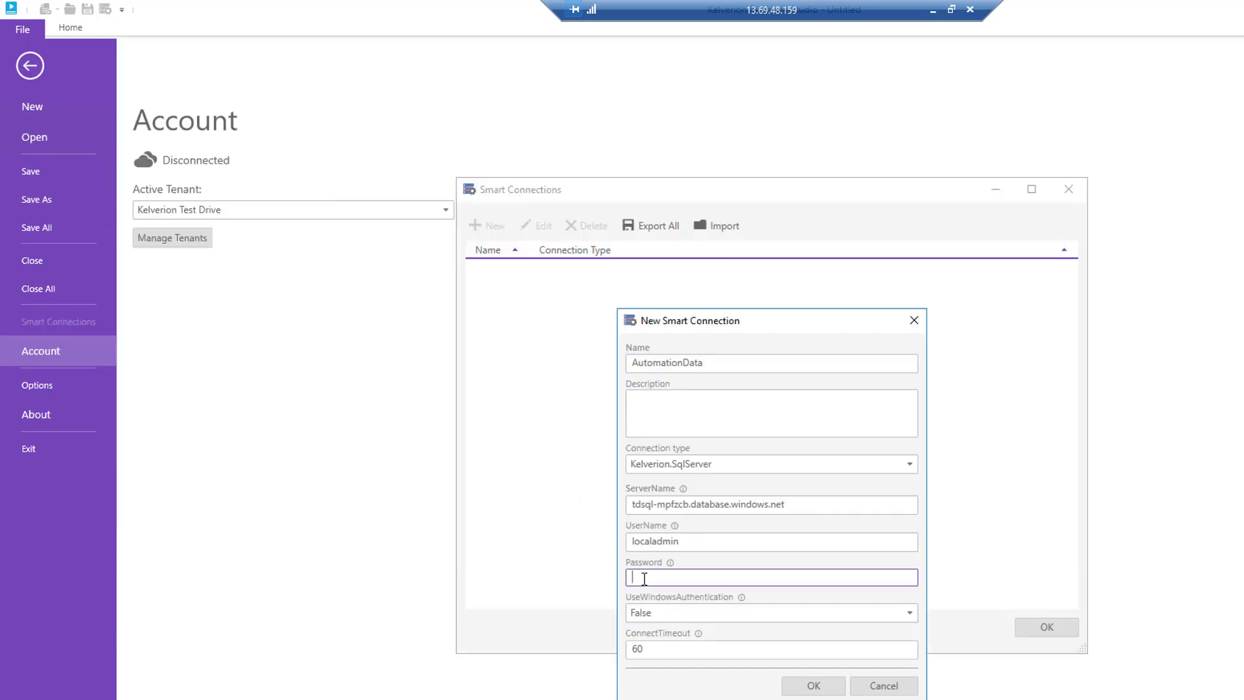
key("ctrl+v")
left_click(812, 685)
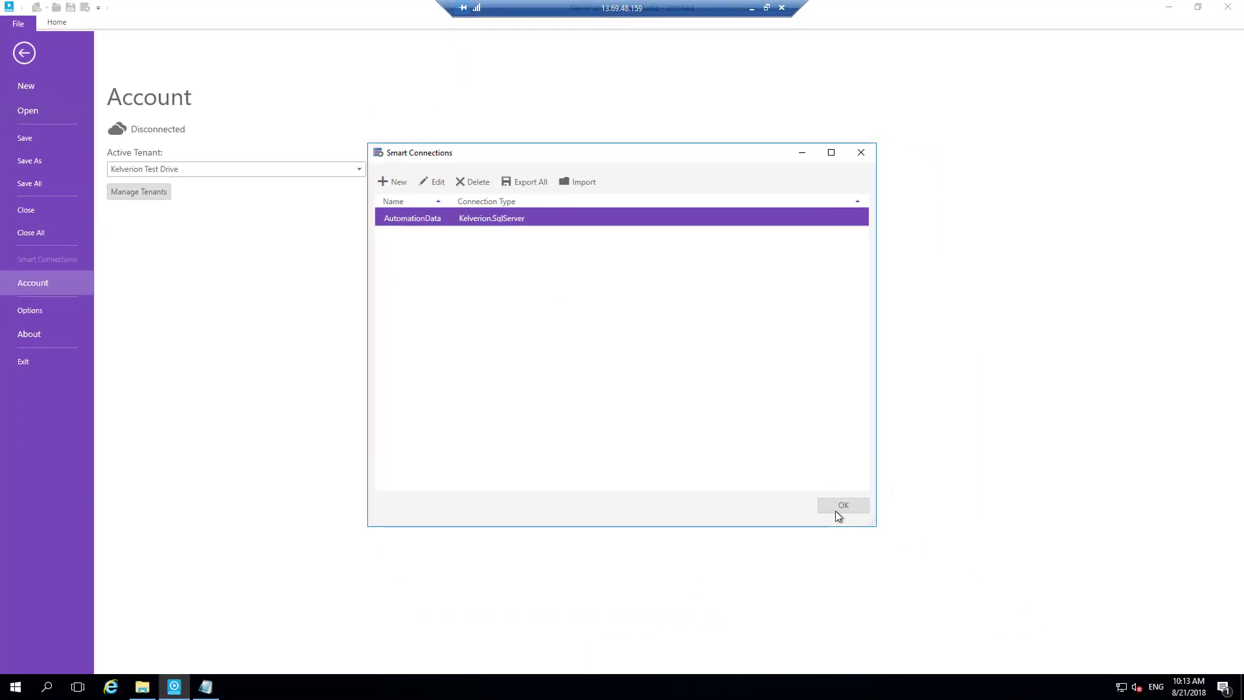
left_click(838, 508)
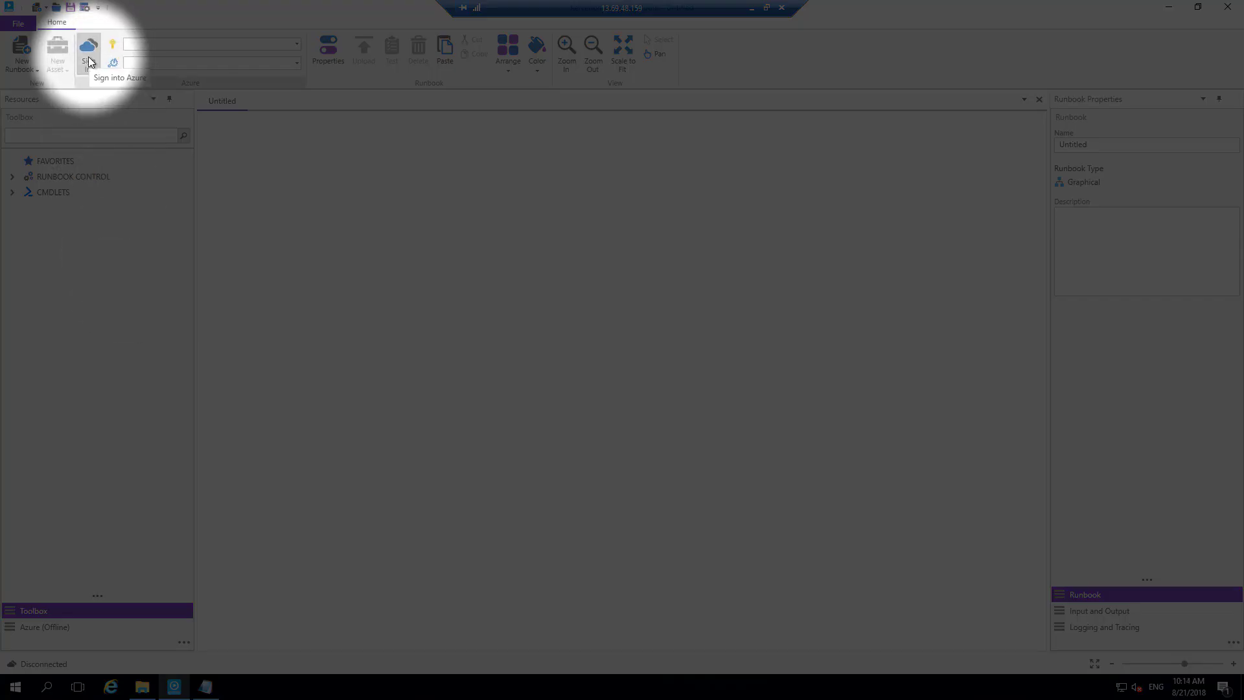
- Copy the Azure username from ConfigInfo, start signing in to Azure from Runbook Studio, and paste it as the account's e-mail
key("alt+Tab")
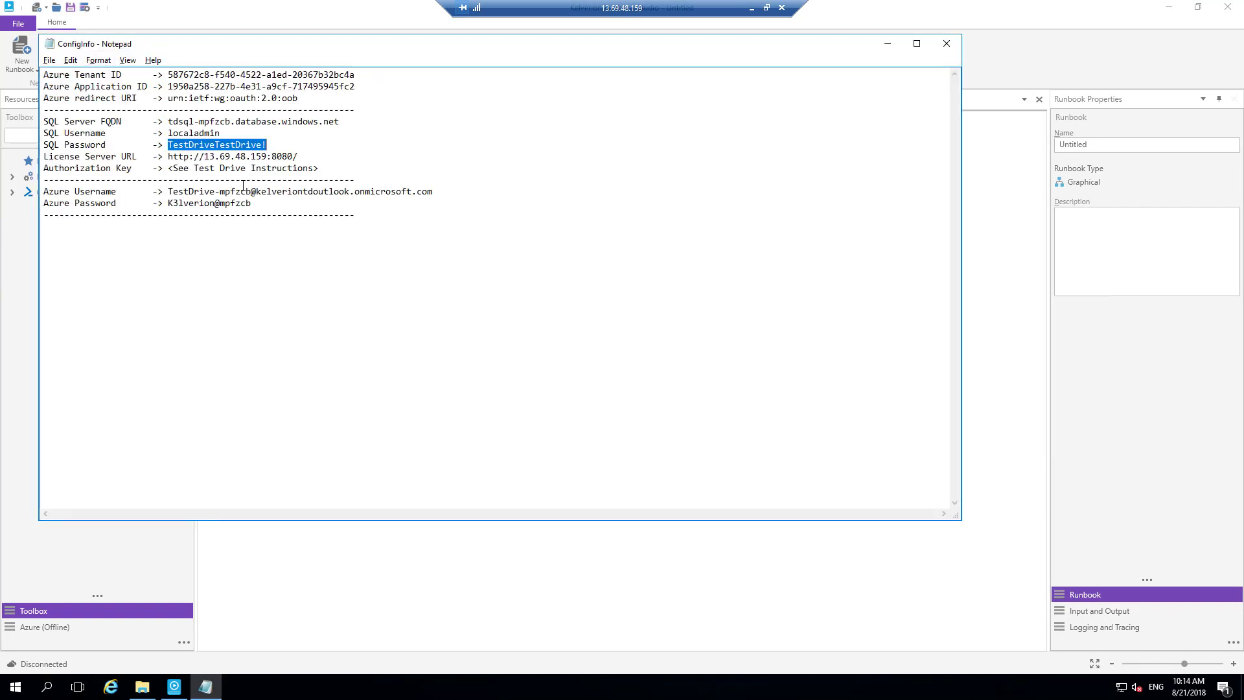
left_click_drag(173, 191, 436, 197)
key("ctrl+c")
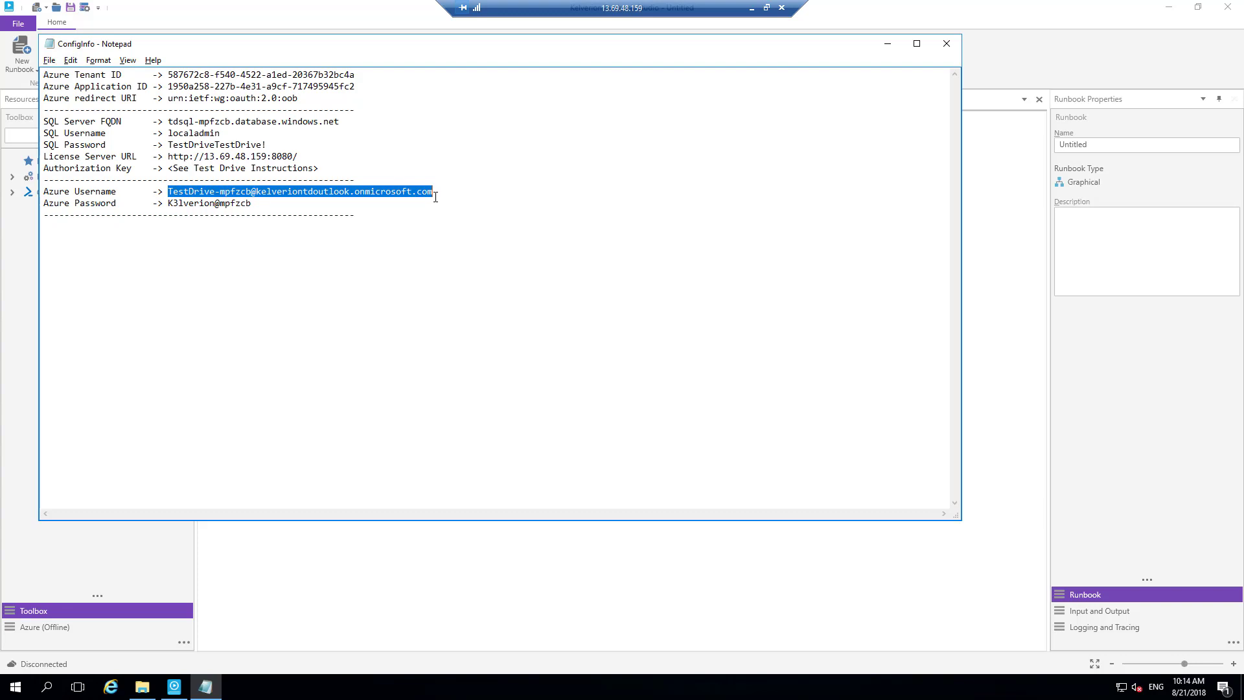
key("alt+Tab")
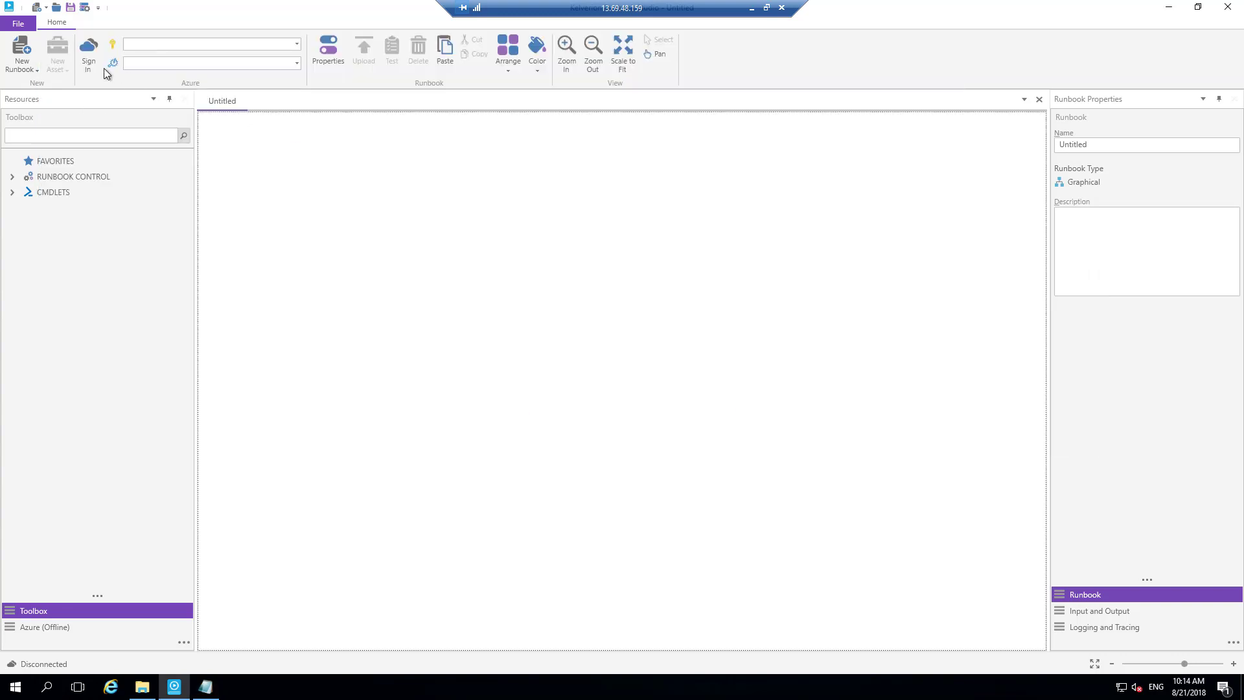
left_click(89, 57)
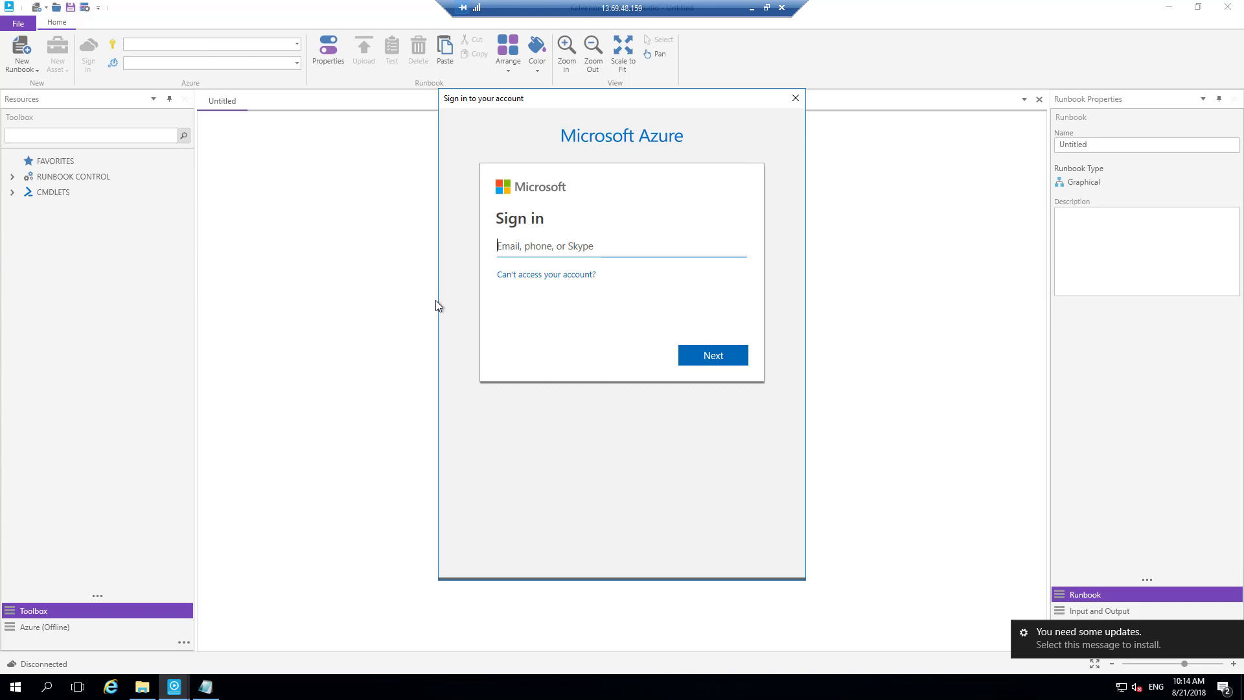
key("ctrl+v")
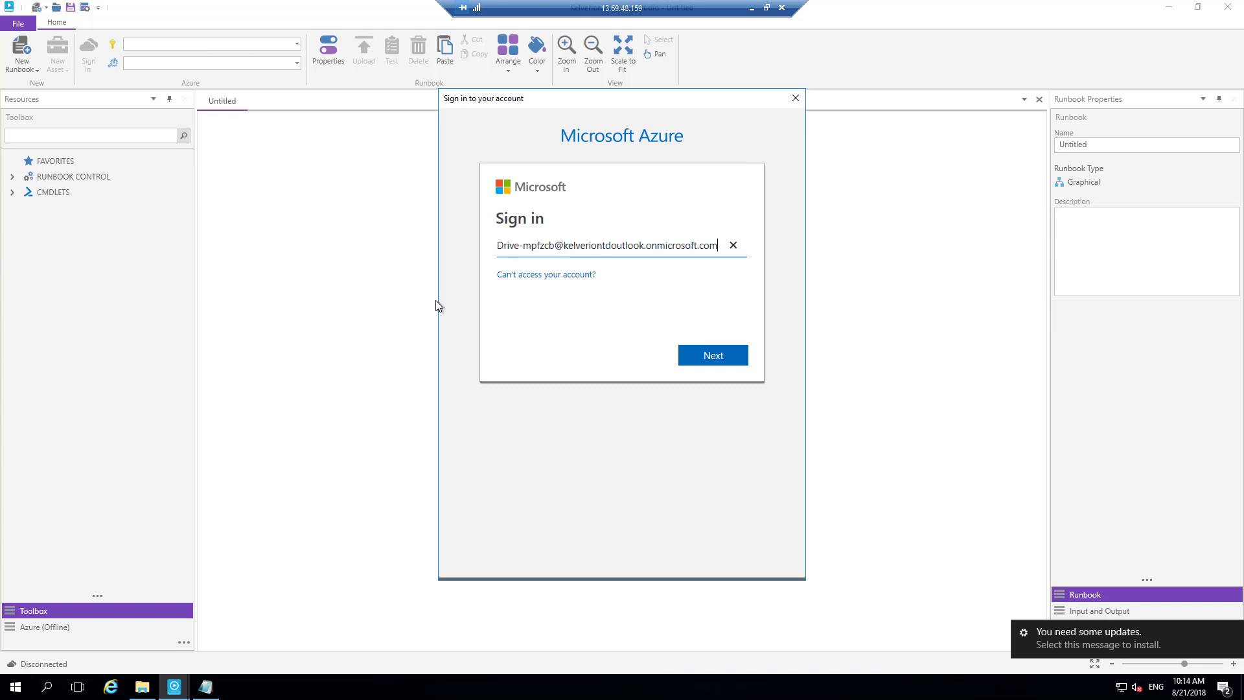
- Copy the Azure password from ConfigInfo, paste it into the sign-in password field, complete the Azure sign-in, and minimize Notepad
key("alt+Tab")
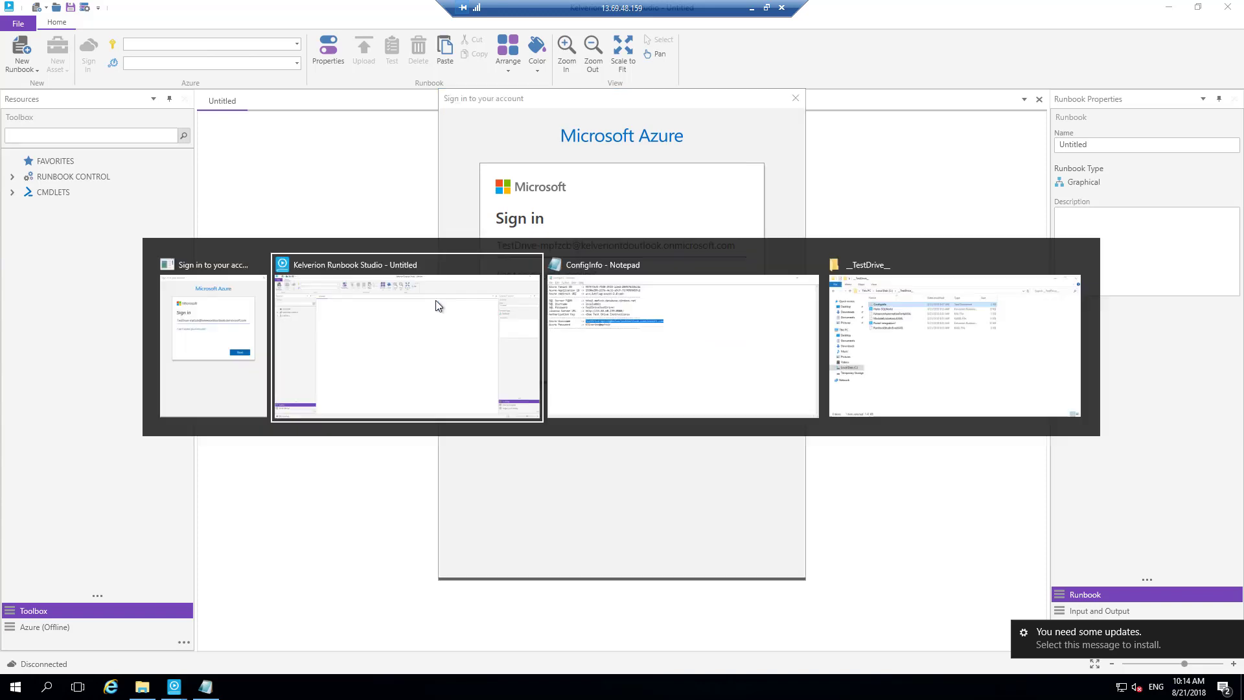
key("alt+Tab")
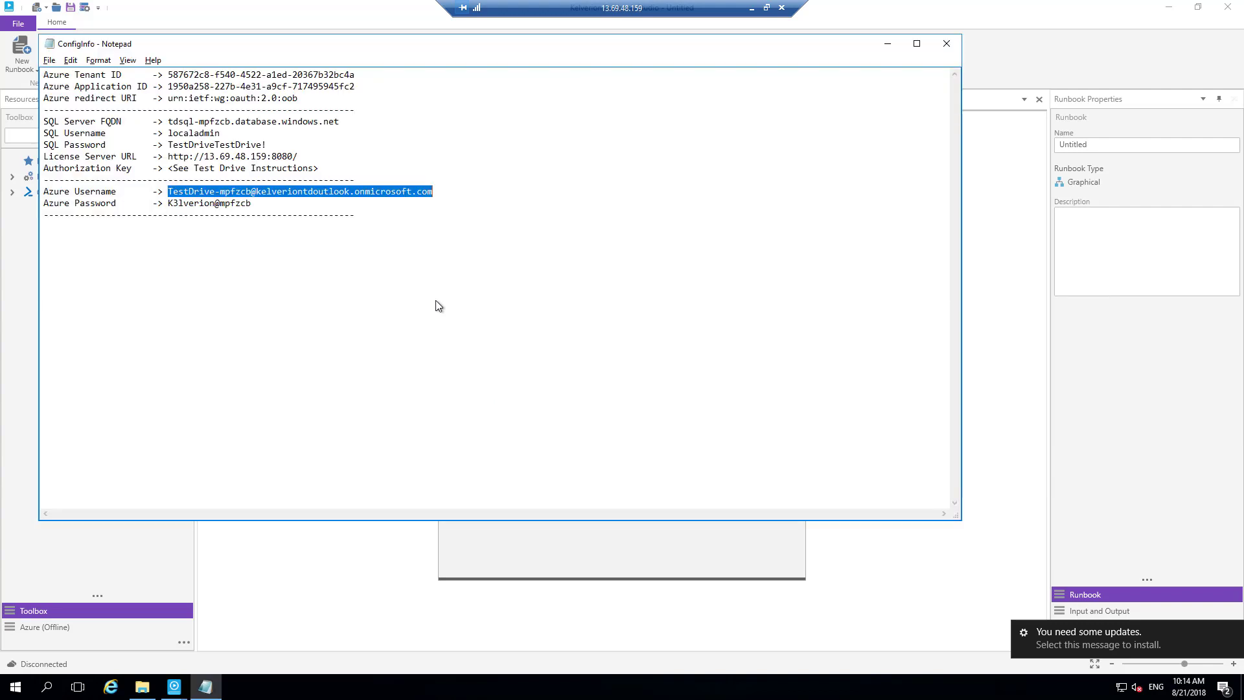
left_click_drag(168, 202, 253, 204)
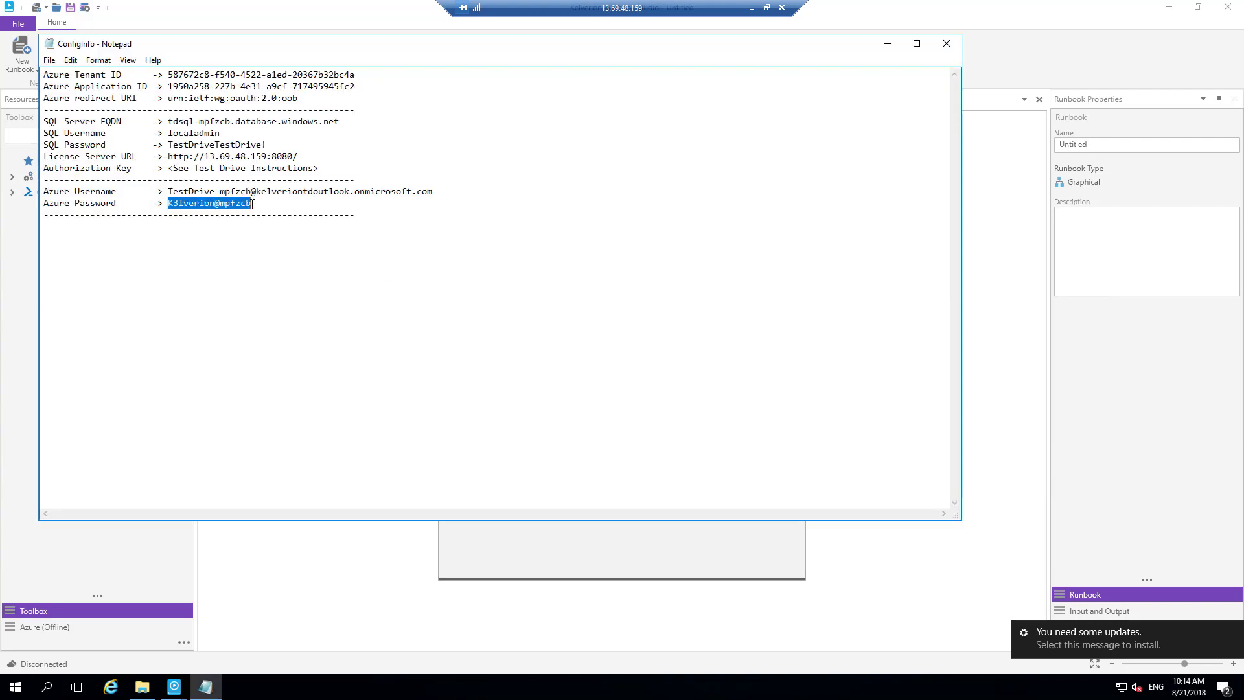
left_click(538, 546)
left_click(705, 356)
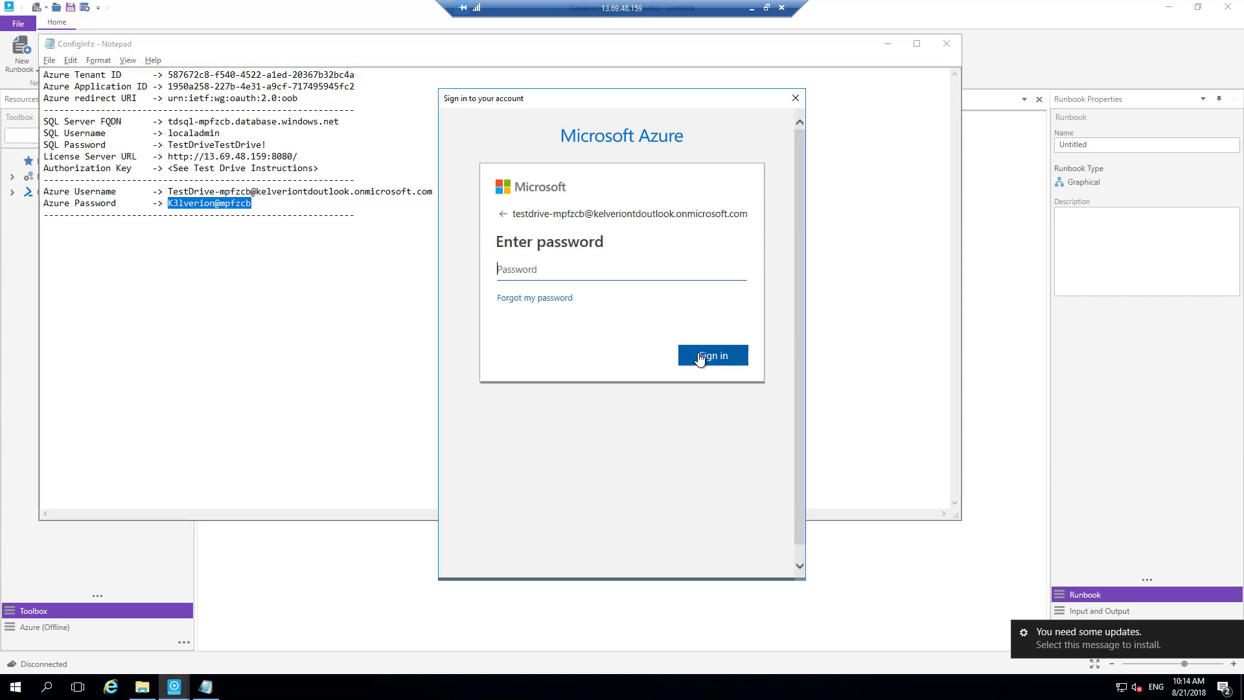
key("ctrl+v")
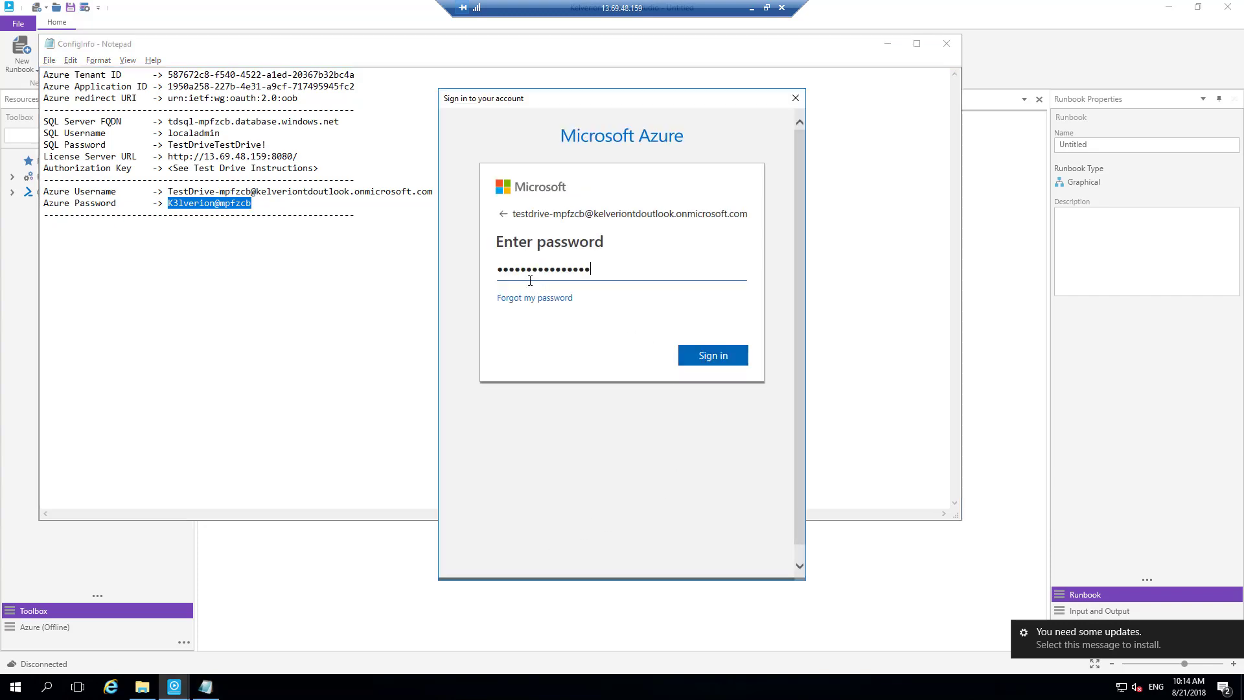
left_click(716, 361)
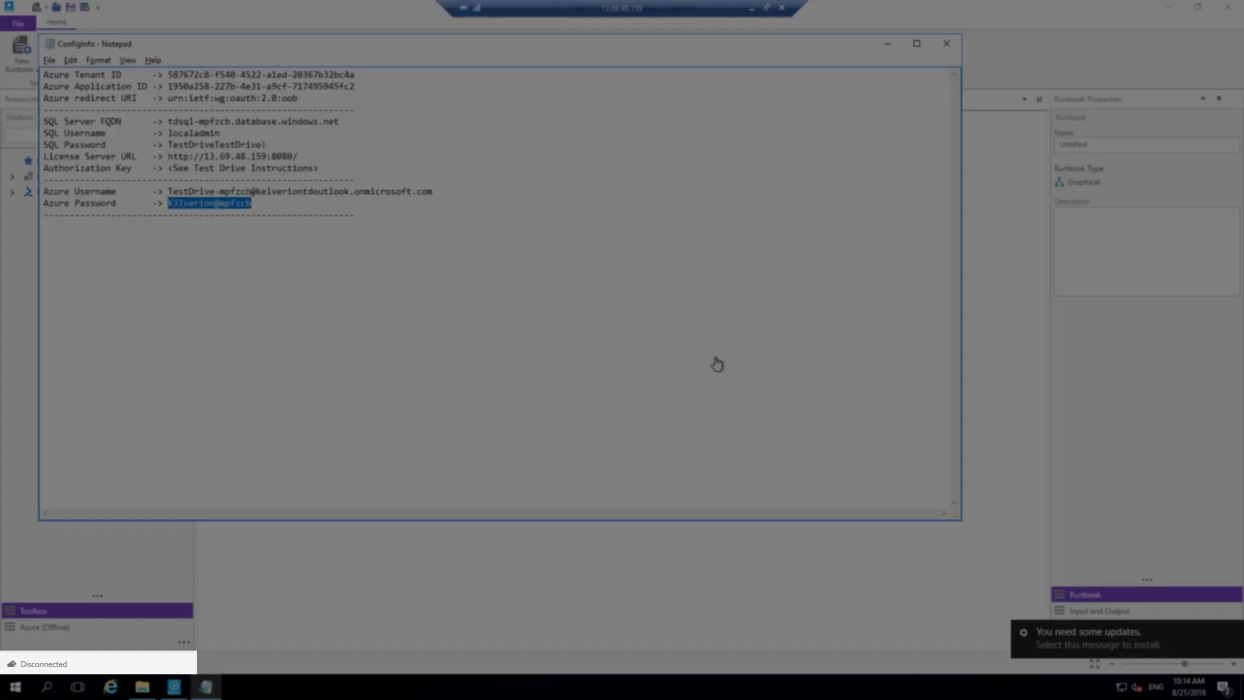
left_click(885, 45)
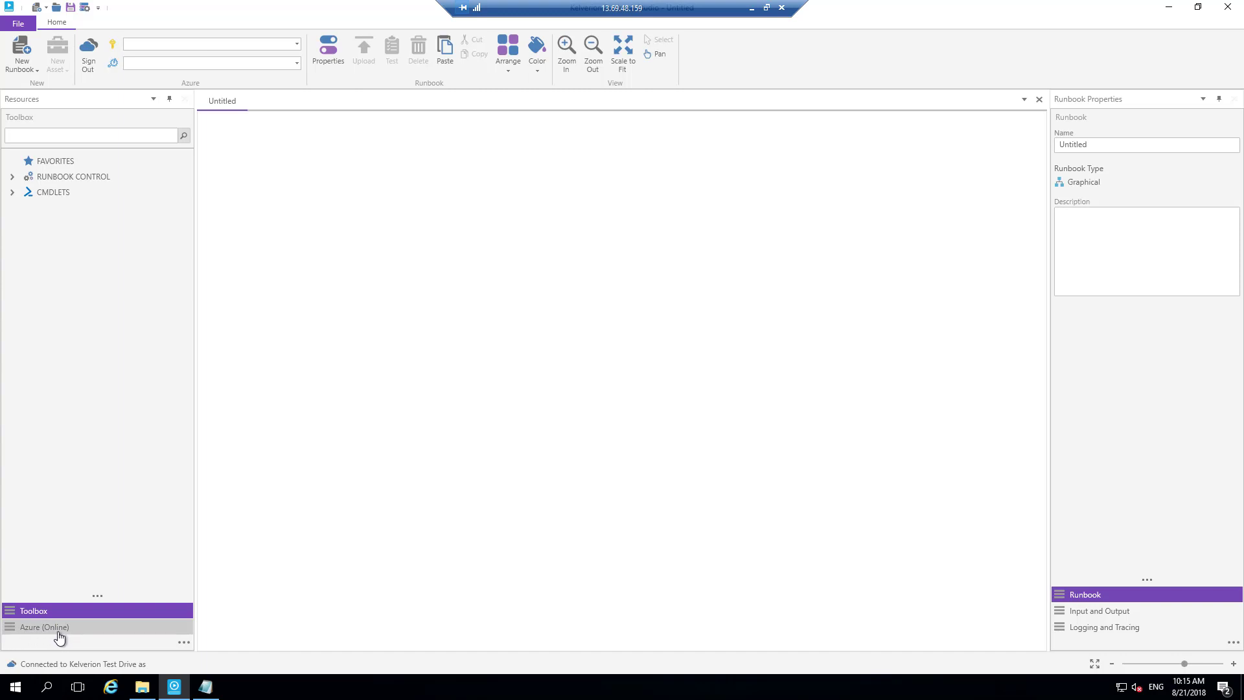
- Show the online Azure resources and expand the Kelverion TestDrive subscription and its testdrive-aa-mpfzcb automation account
left_click(57, 632)
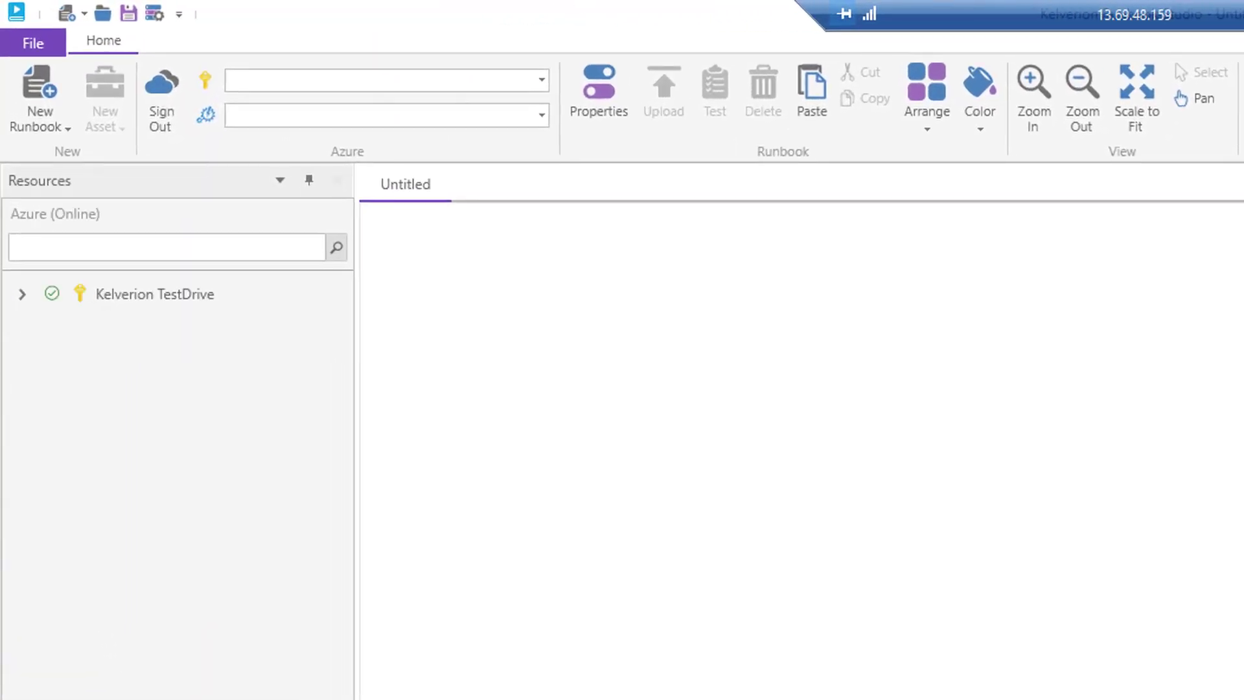
left_click(23, 294)
left_click(44, 322)
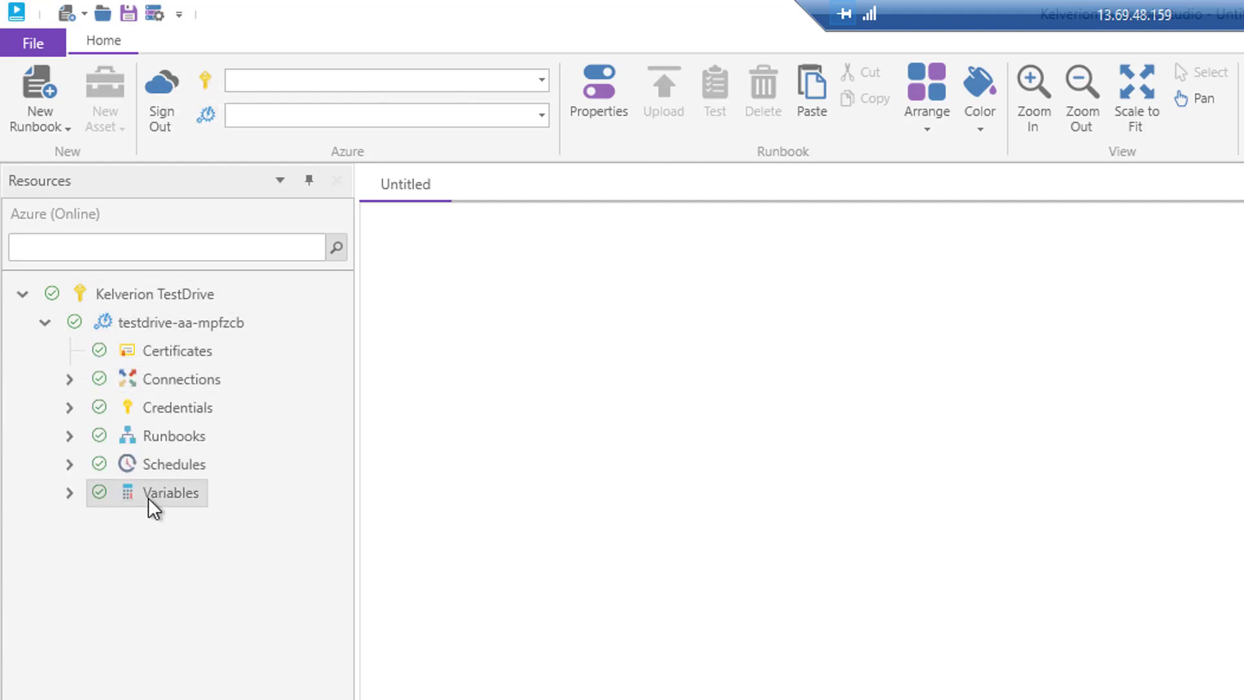
- Set Kelverion TestDrive as the active Azure subscription and testdrive-aa-mpfzcb as the active automation account
left_click(541, 81)
left_click(363, 115)
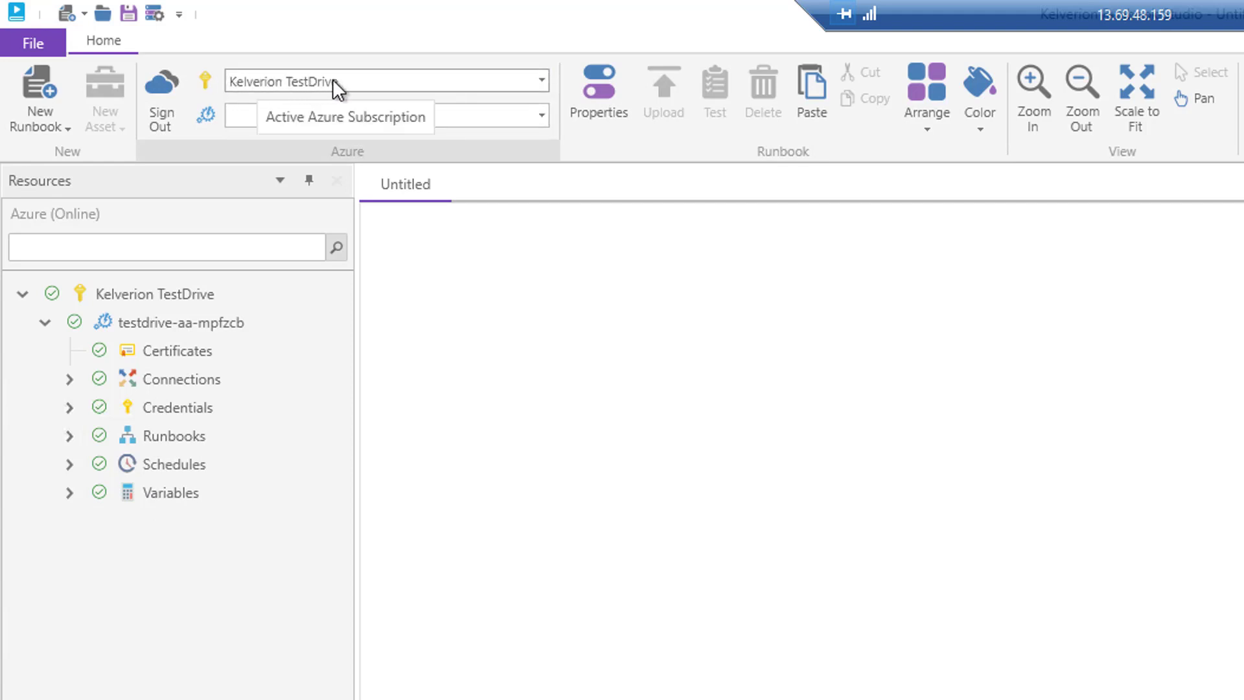
left_click(499, 114)
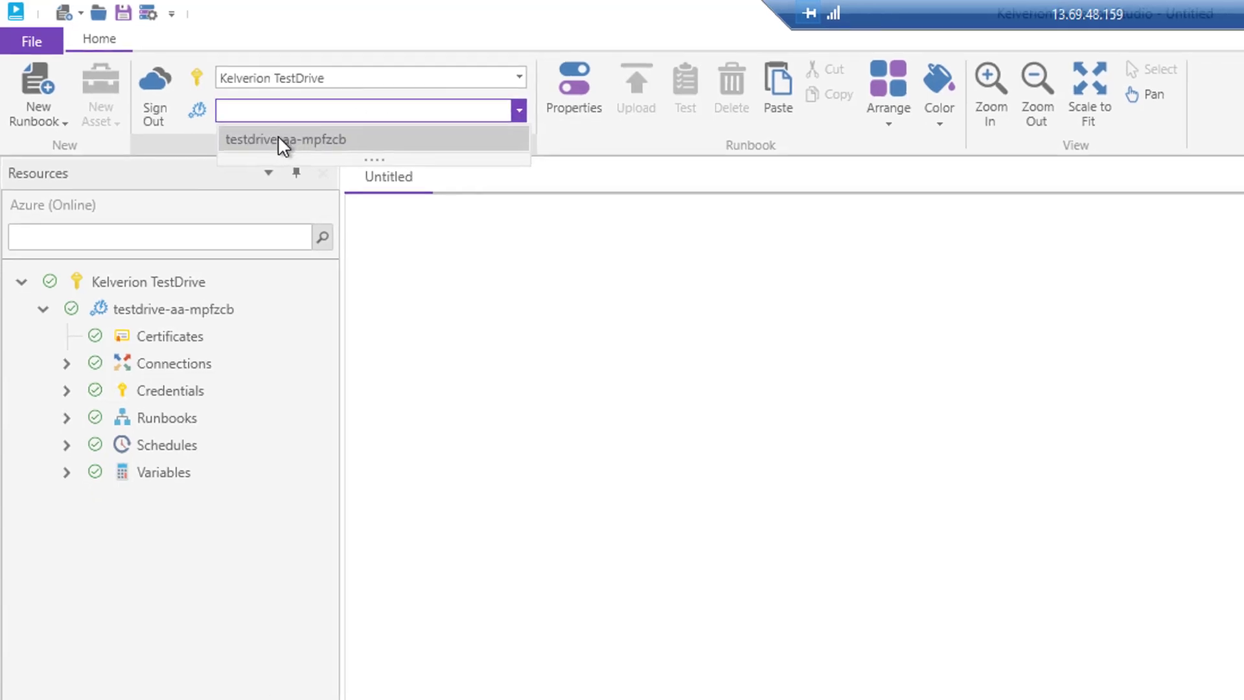
left_click(279, 138)
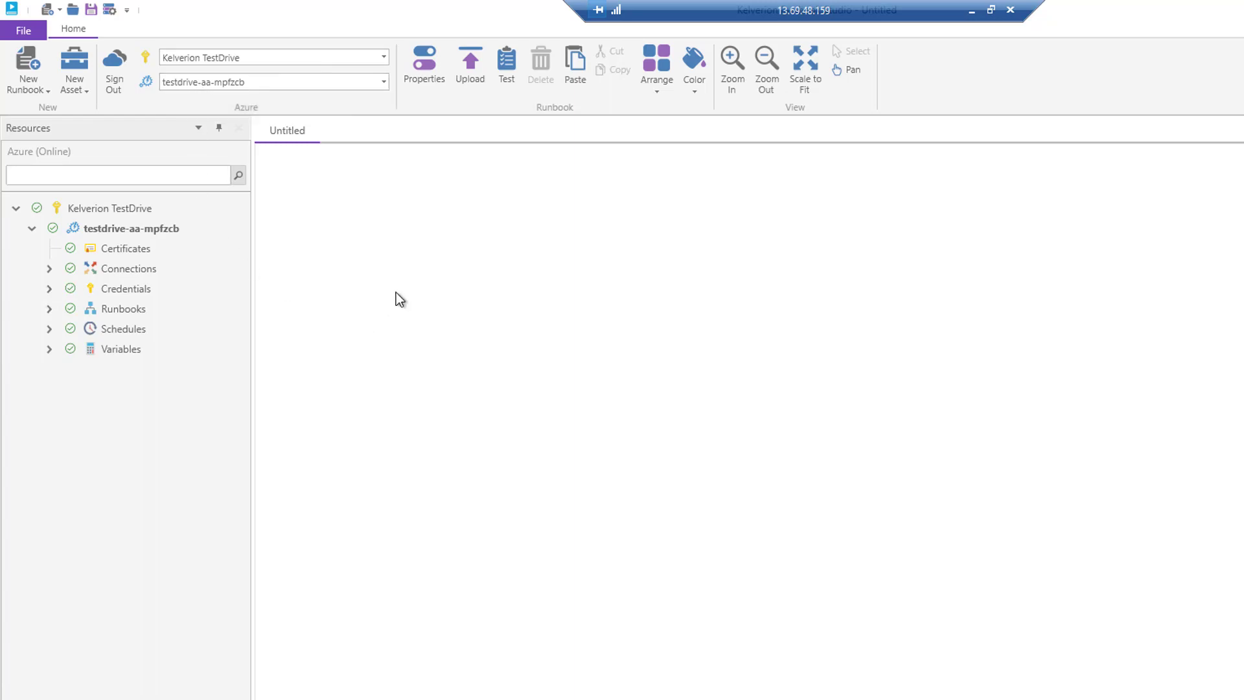
- Expand the automation account's Connections and check the actions available for the AutomationData connection
left_click(49, 268)
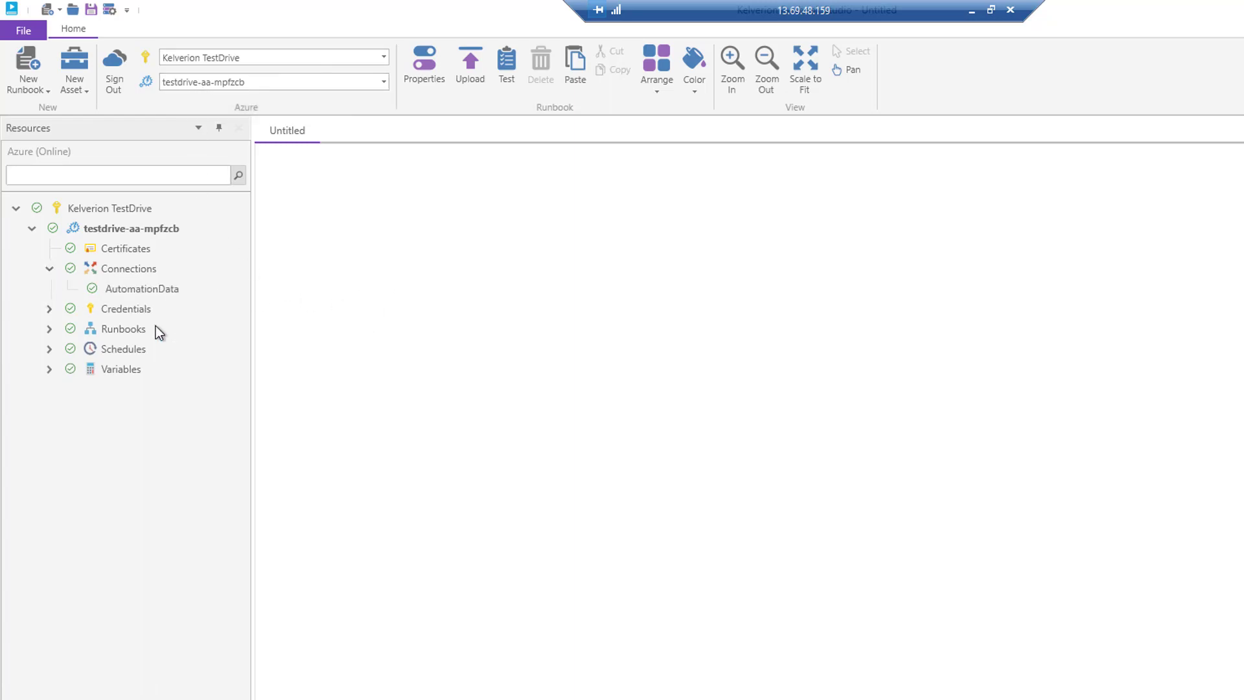
right_click(137, 289)
left_click(108, 268)
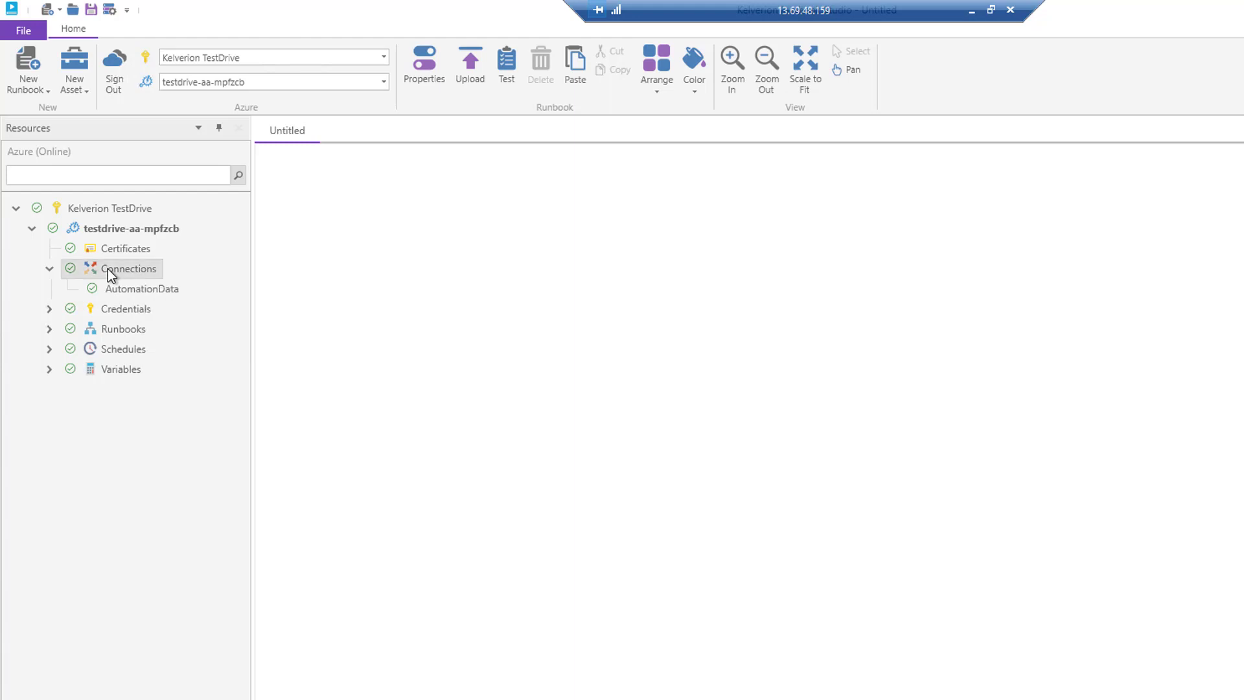
- Update the license keys of the automation account's connection assets, acknowledge the update, and minimize Runbook Studio
right_click(108, 268)
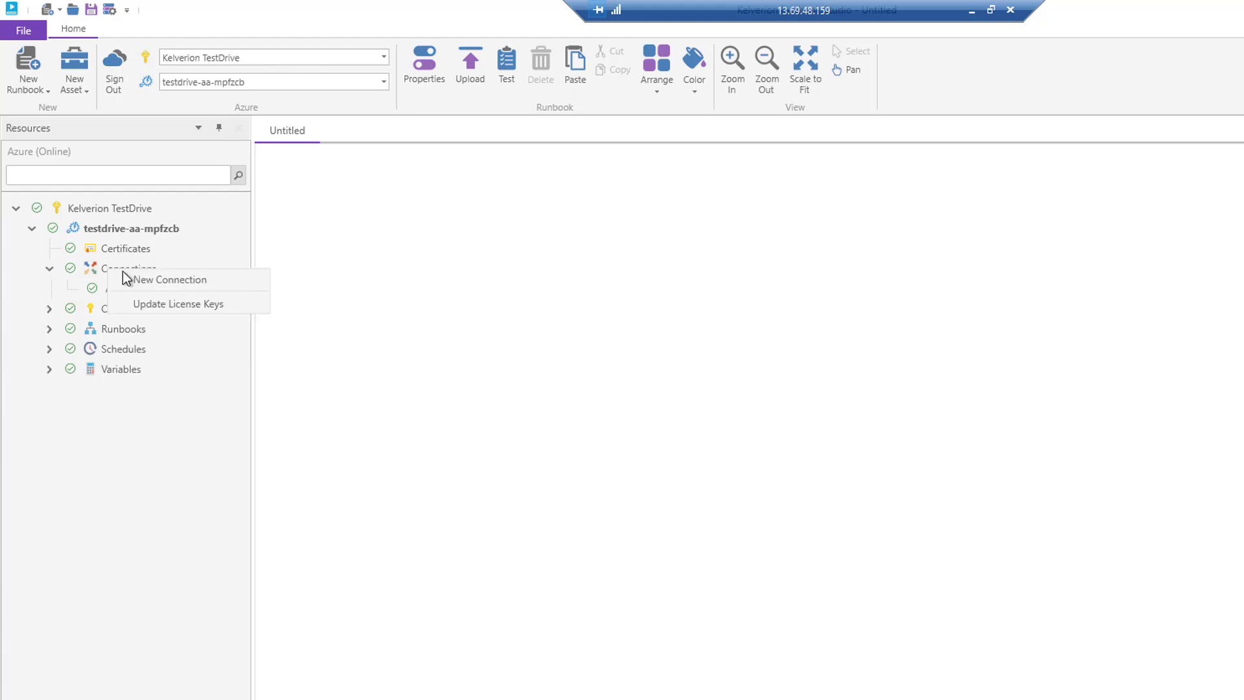
left_click(165, 306)
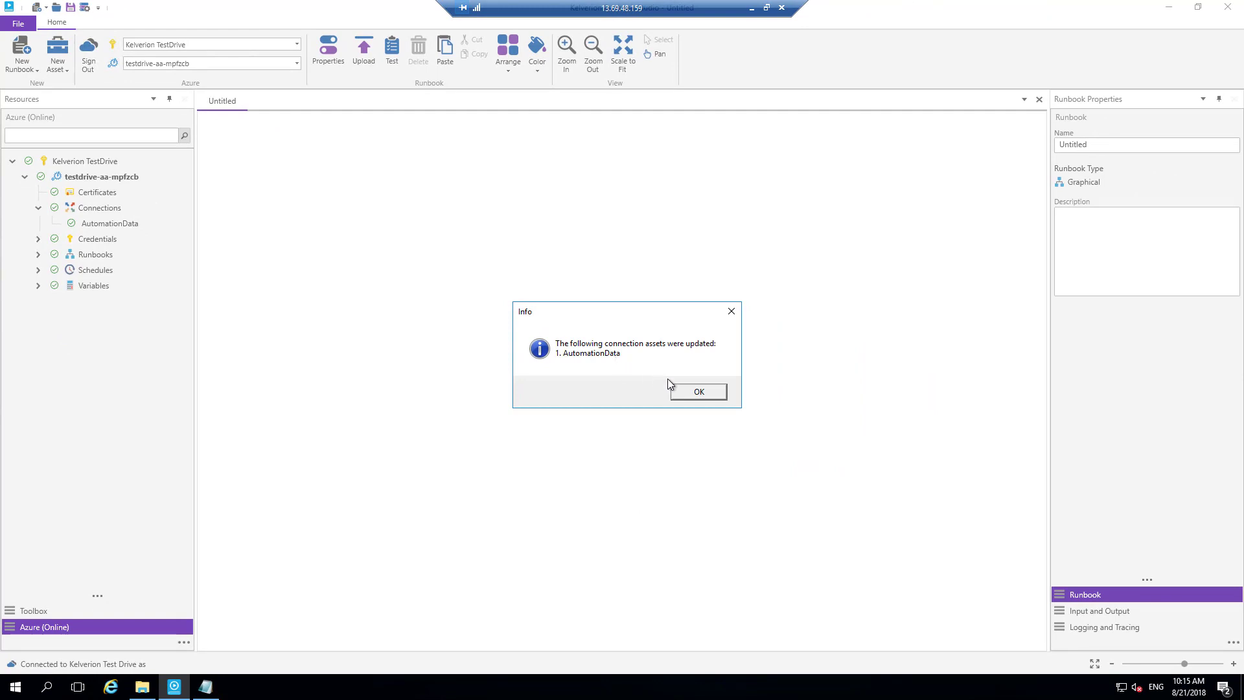
left_click(699, 392)
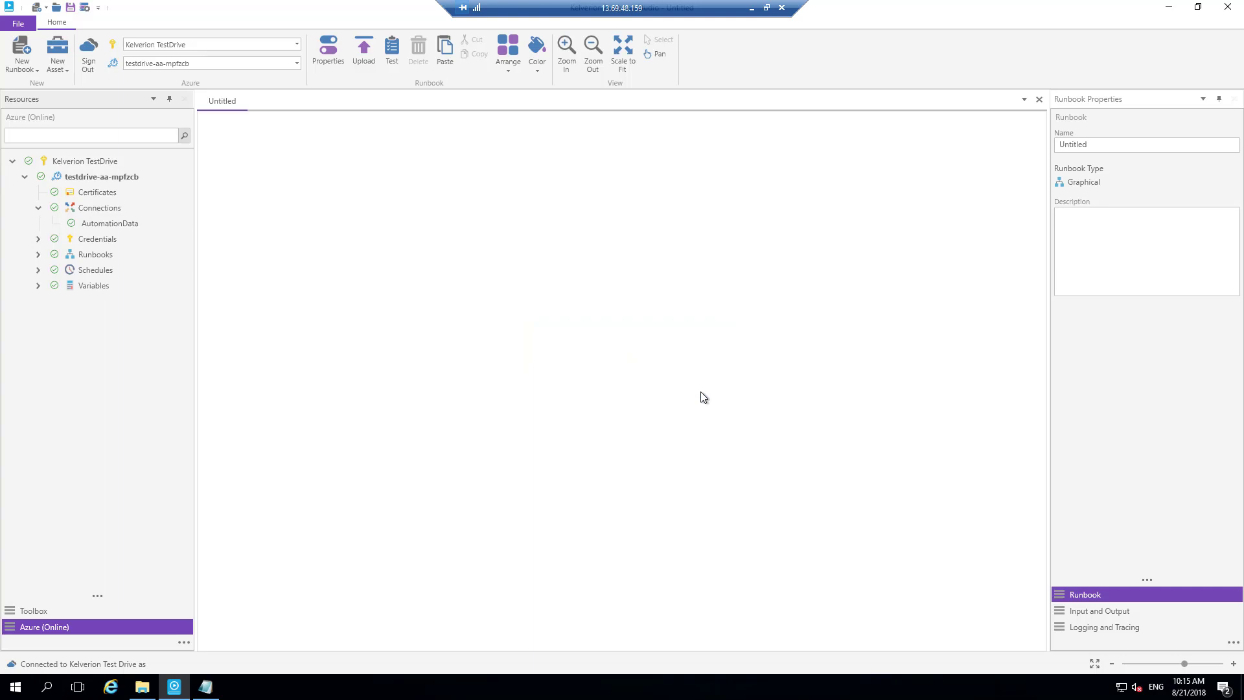
left_click(1170, 9)
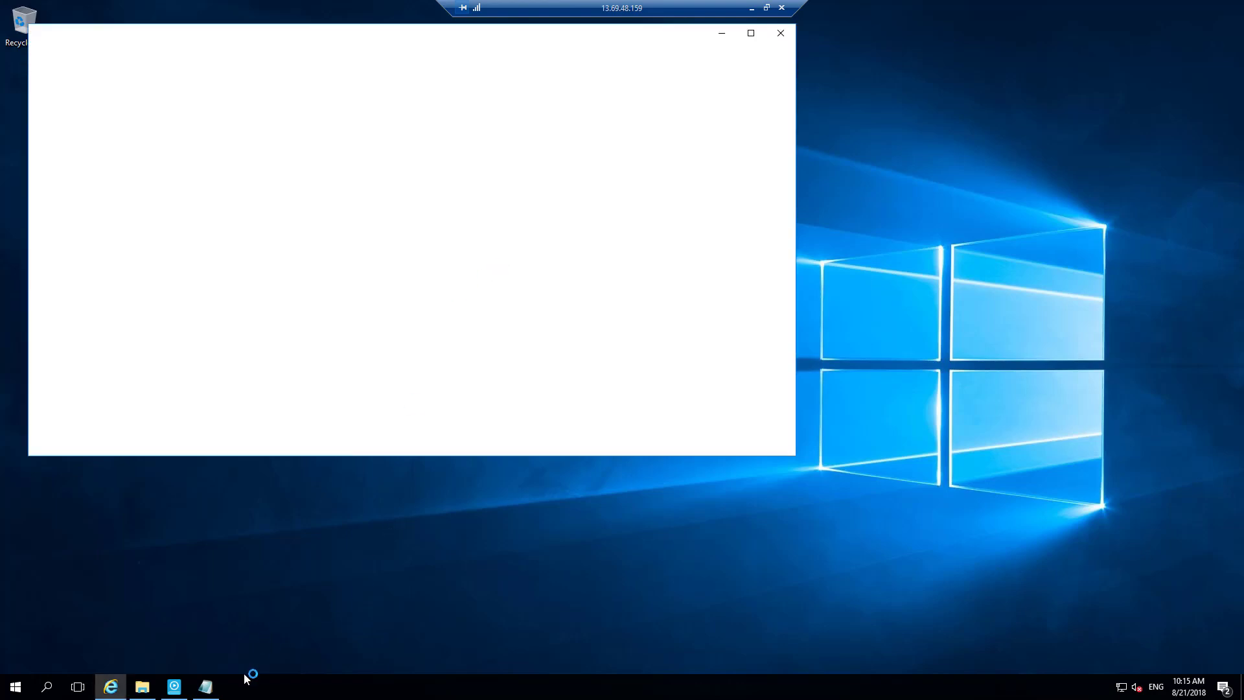
- Switch to ConfigInfo in Notepad, copy the SQL password, and return to Internet Explorer in a maximized window
left_click(210, 692)
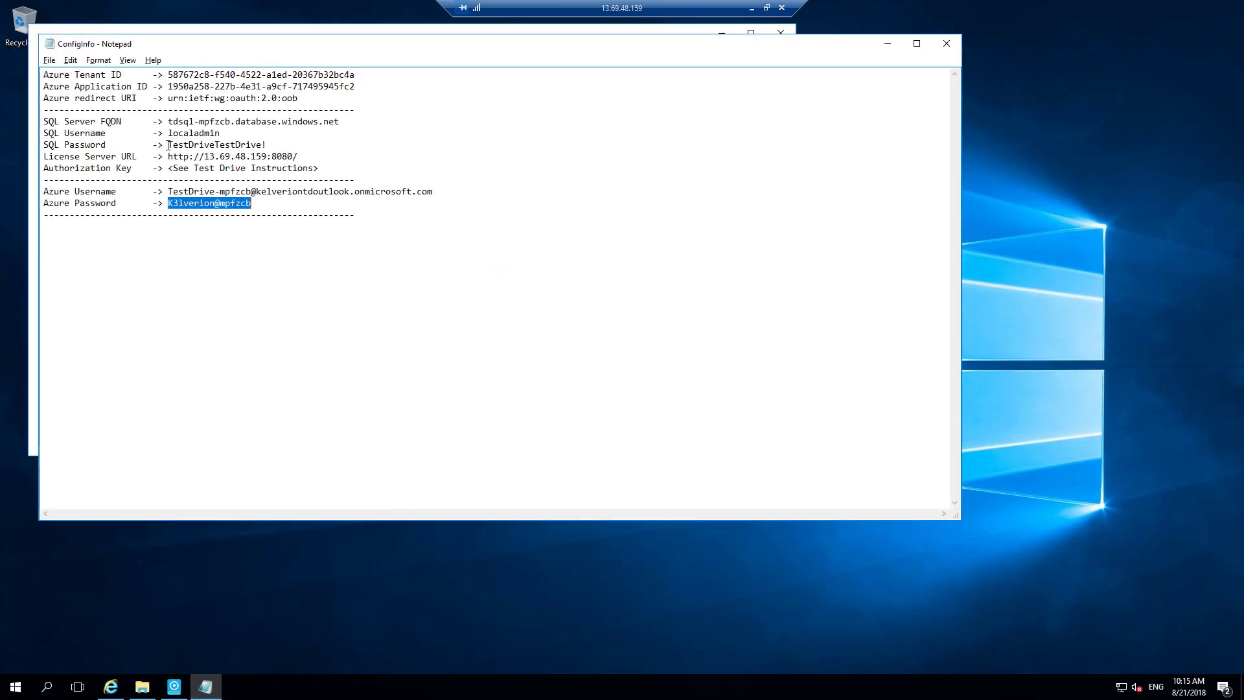
left_click_drag(168, 145, 271, 145)
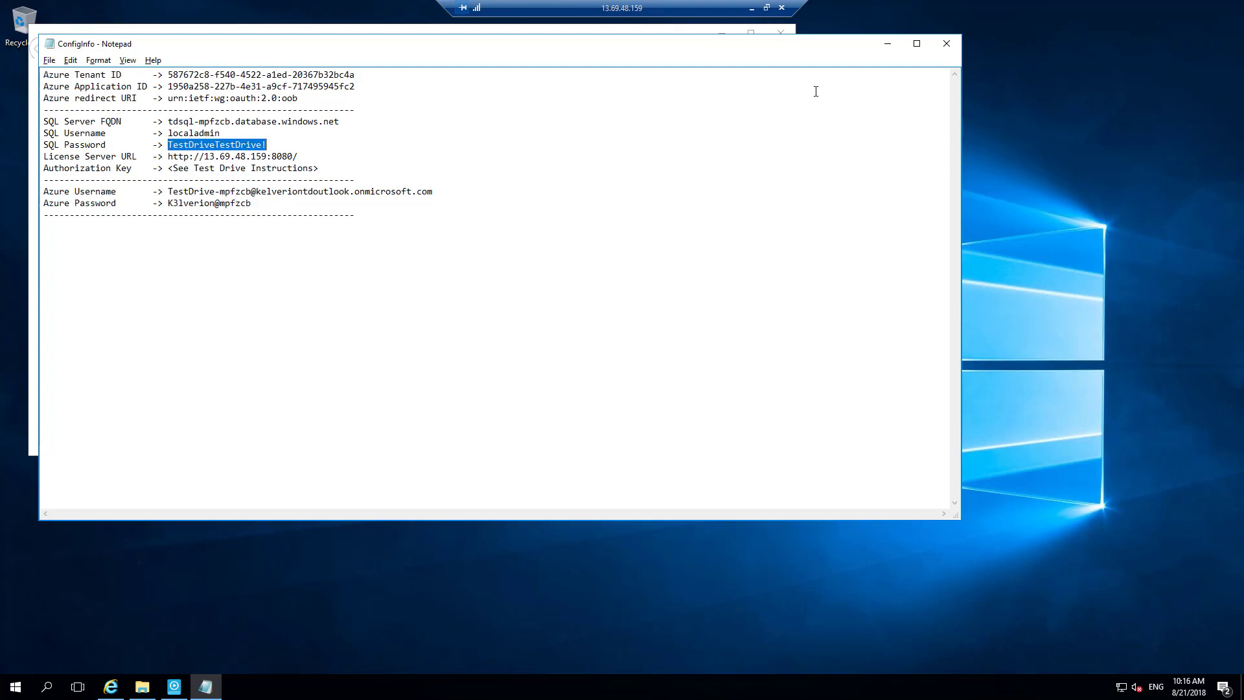
left_click(886, 44)
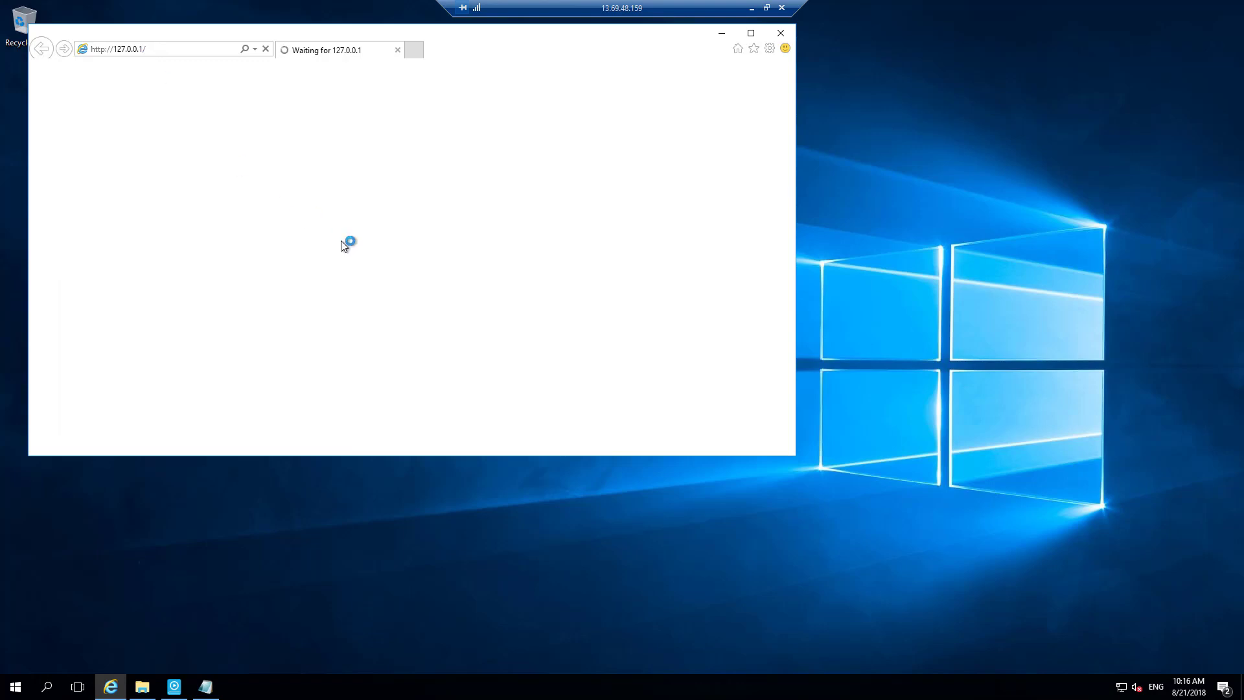
left_click(752, 33)
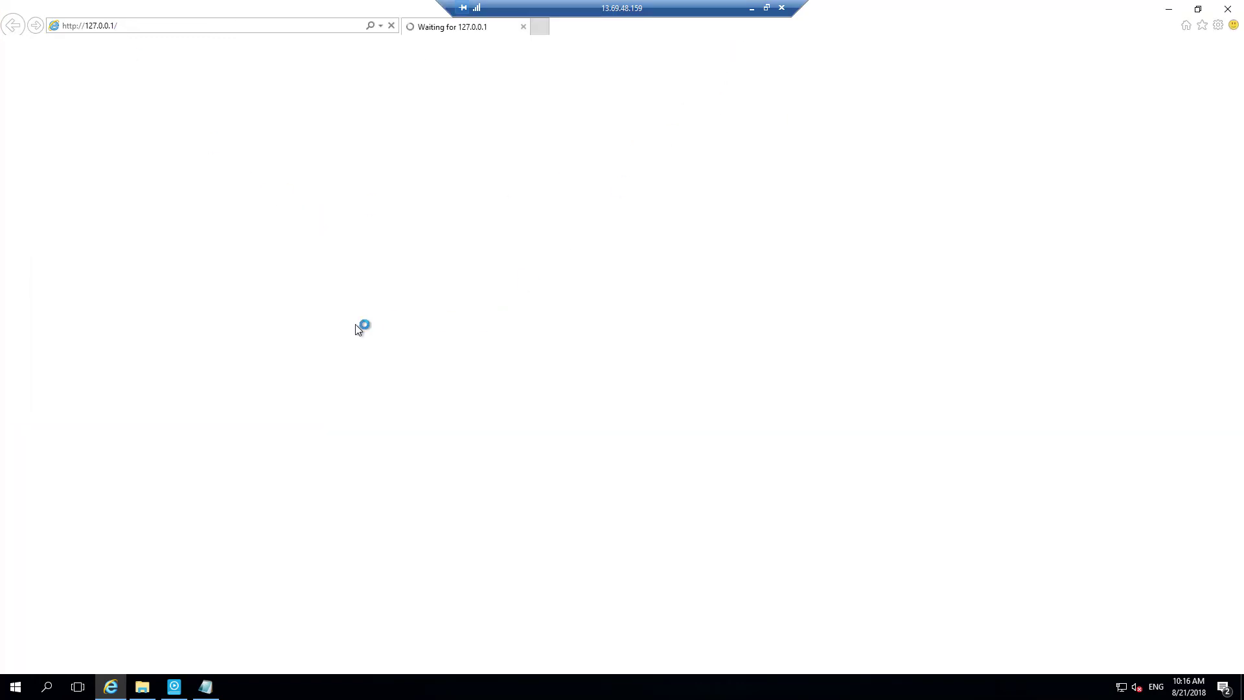
key("alt+Tab")
key("alt+Tab")
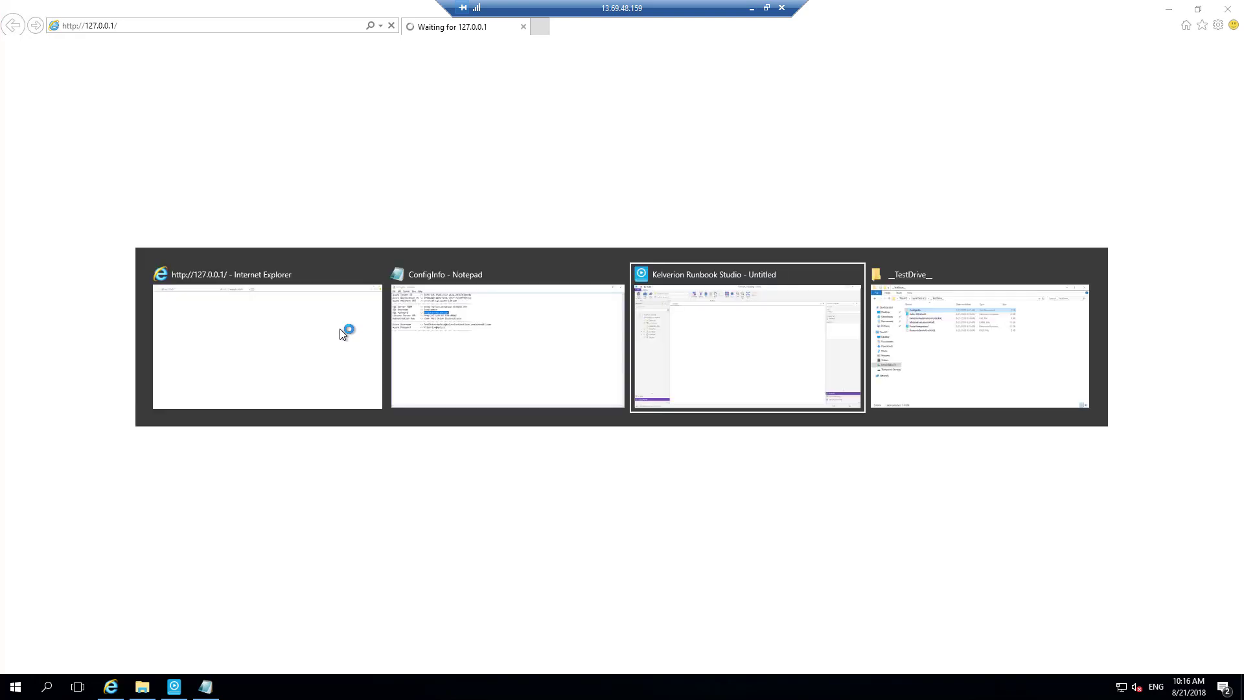
key("alt+Tab")
key("alt+Tab")
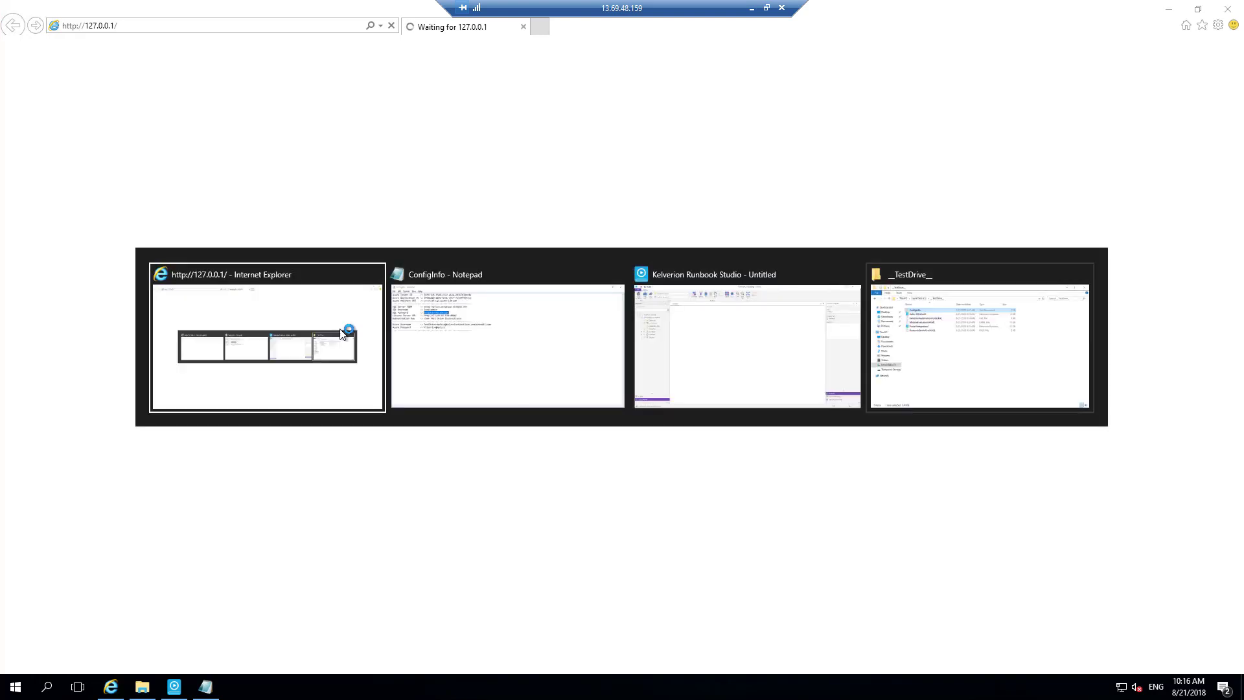
key("alt+shift+Tab")
key("alt+Tab")
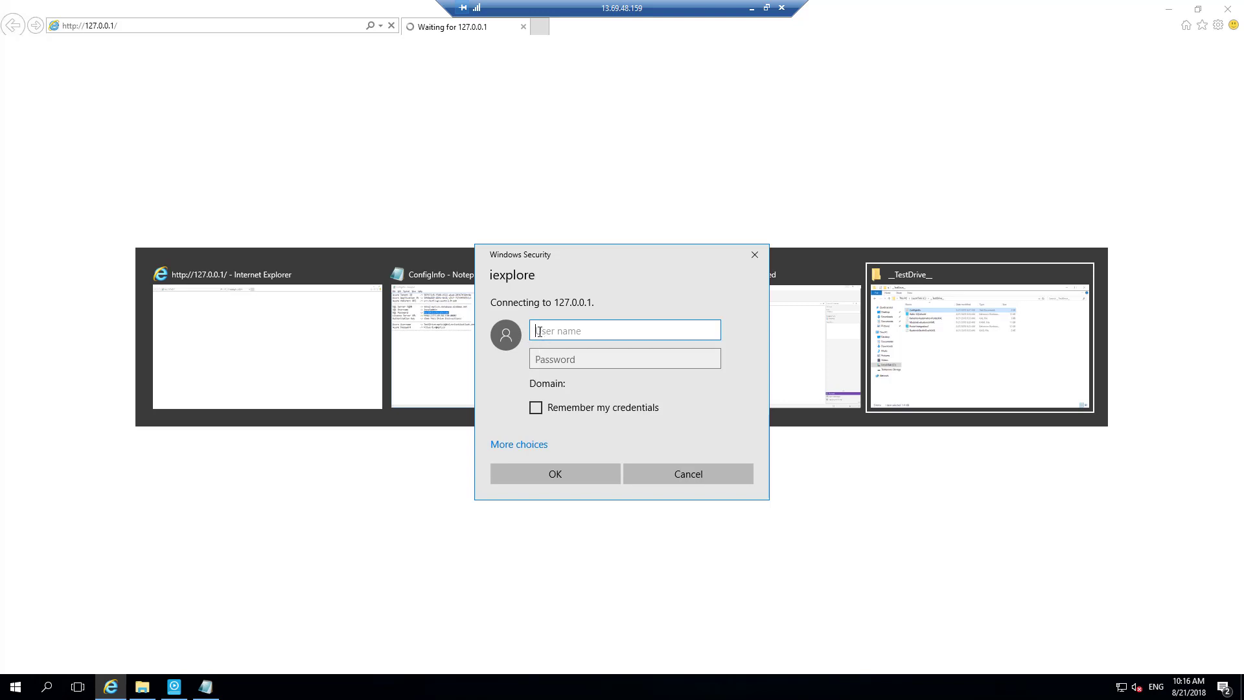
- Sign in to 127.0.0.1 as localadmin with the copied password and have the credentials remembered
type("localadmin")
key("Tab")
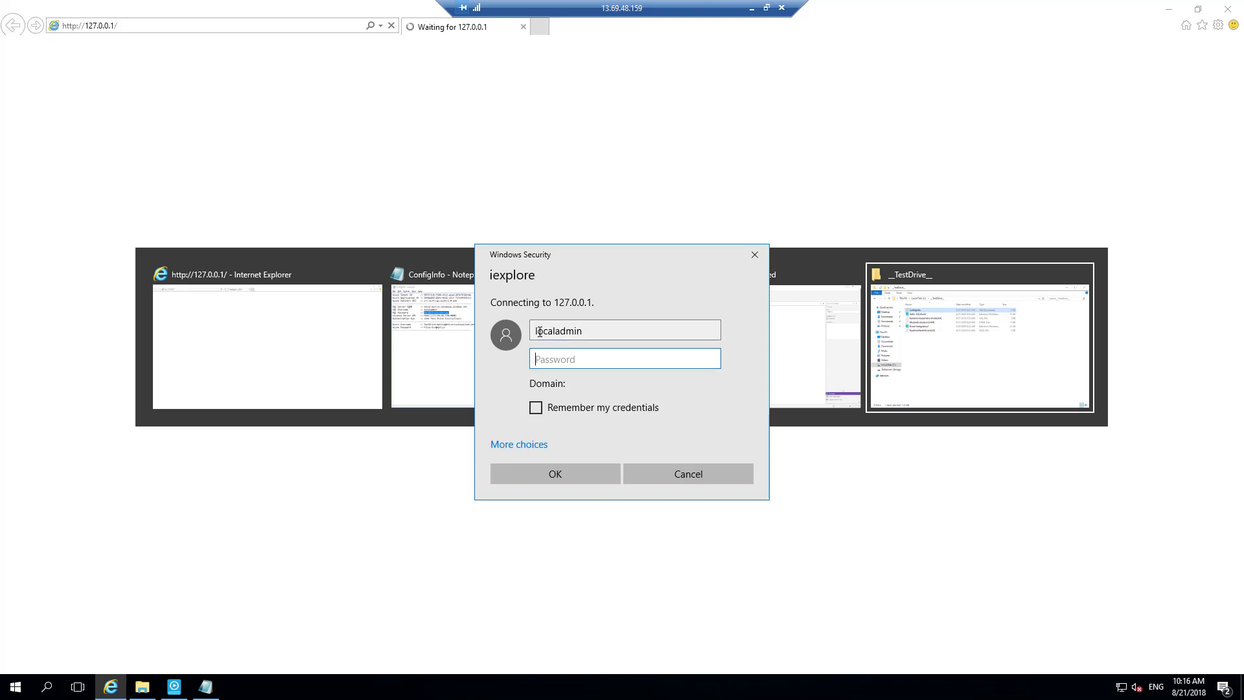
key("ctrl+v")
left_click(534, 410)
left_click(549, 474)
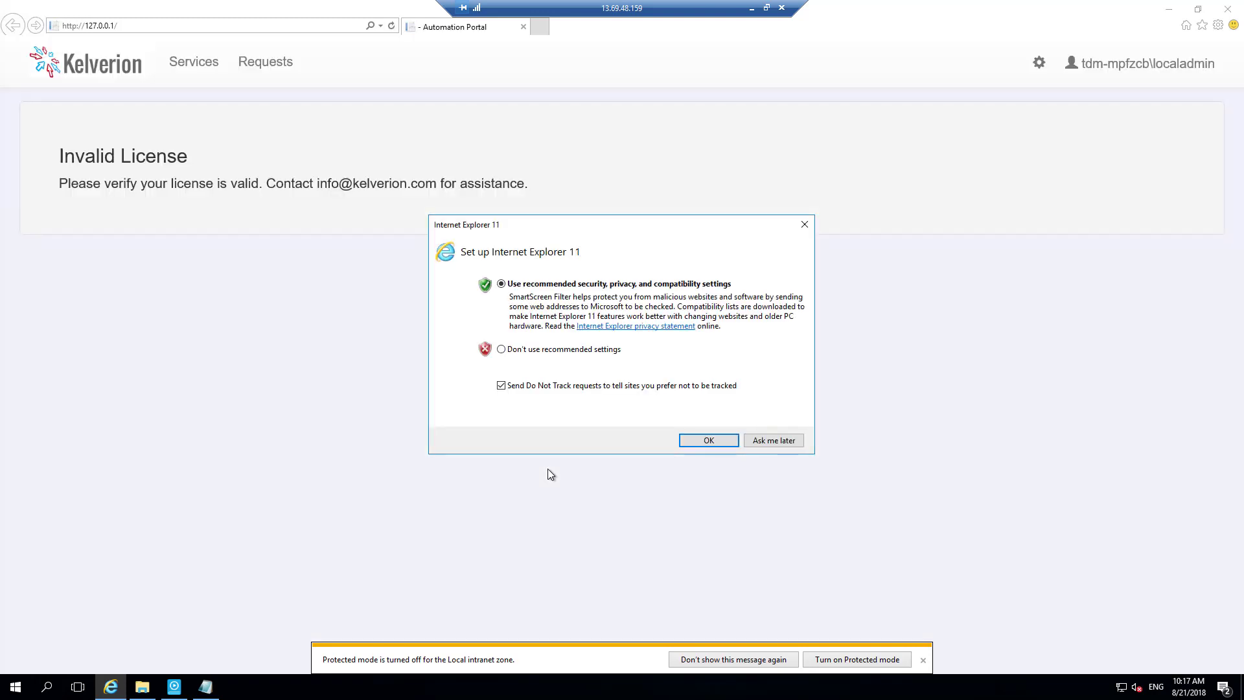
- Accept the recommended Internet Explorer 11 settings and close the browser's welcome page
left_click(708, 440)
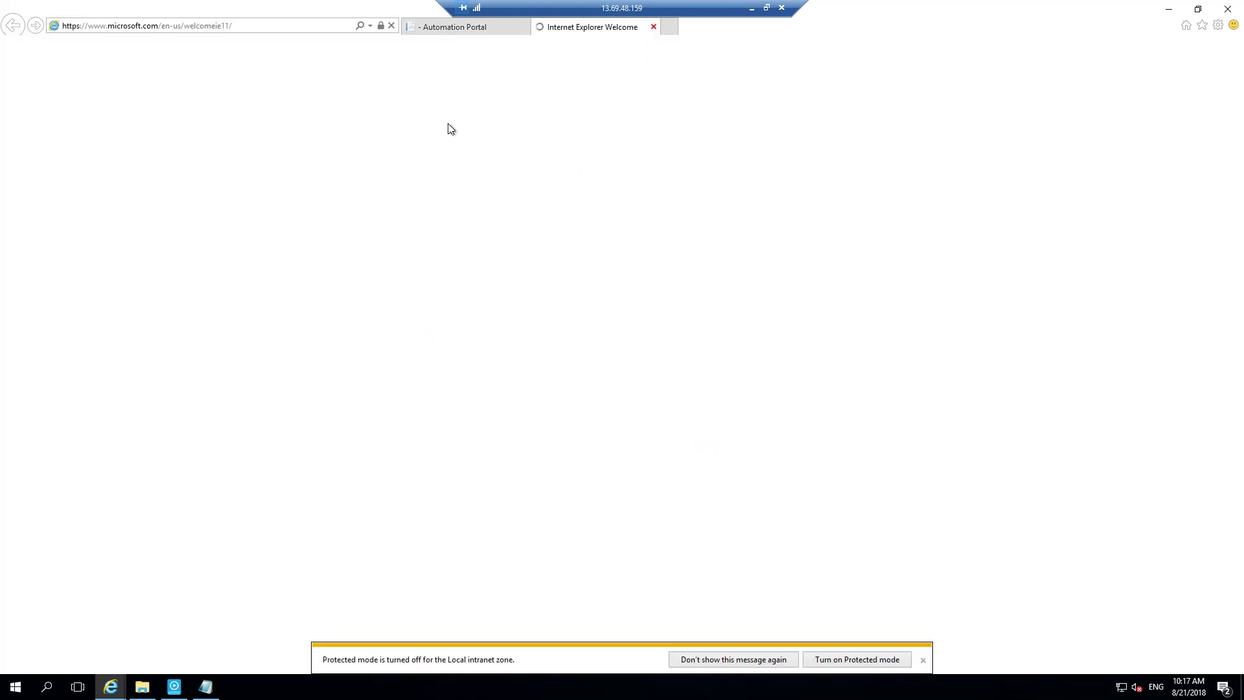
left_click(654, 27)
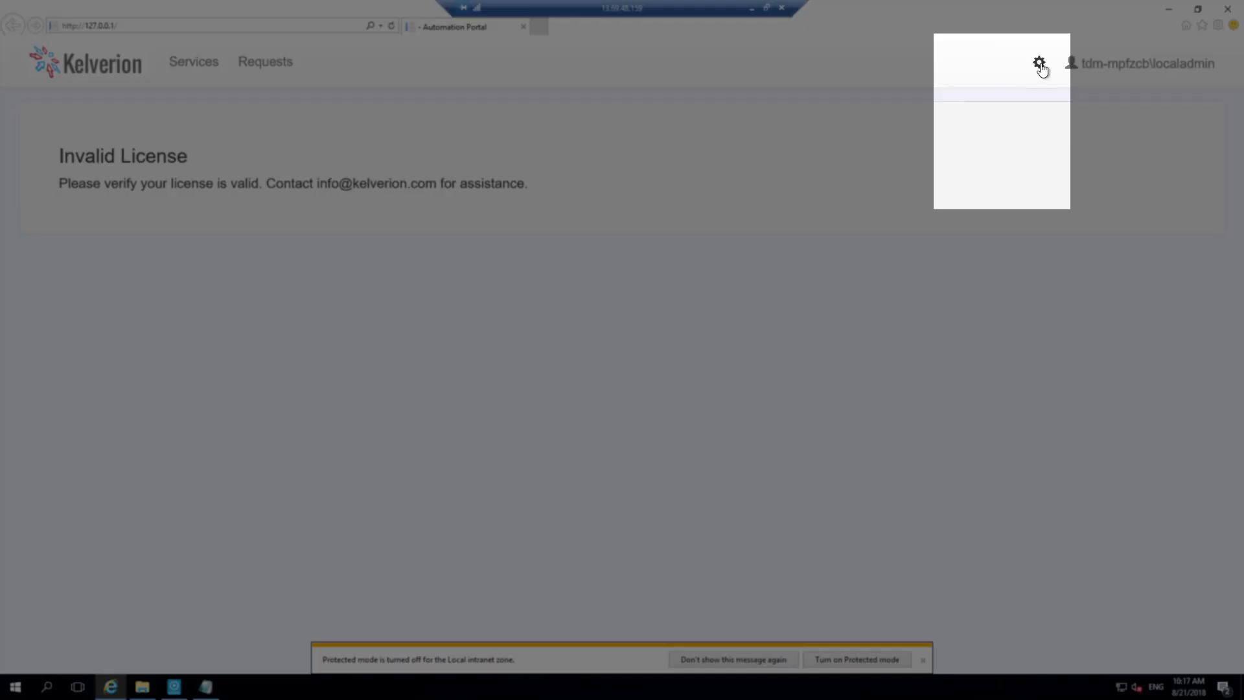
- Open the Automation Portal's administration settings and turn on Protected mode for the local intranet zone
left_click(1040, 65)
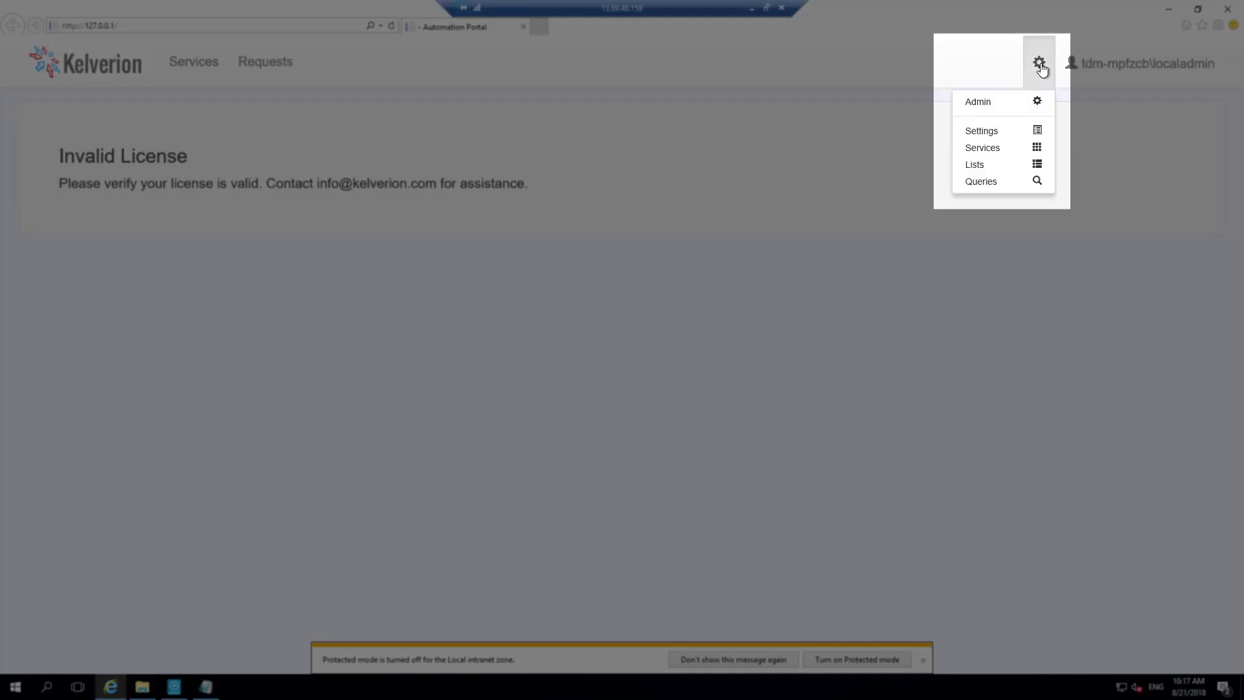
left_click(989, 136)
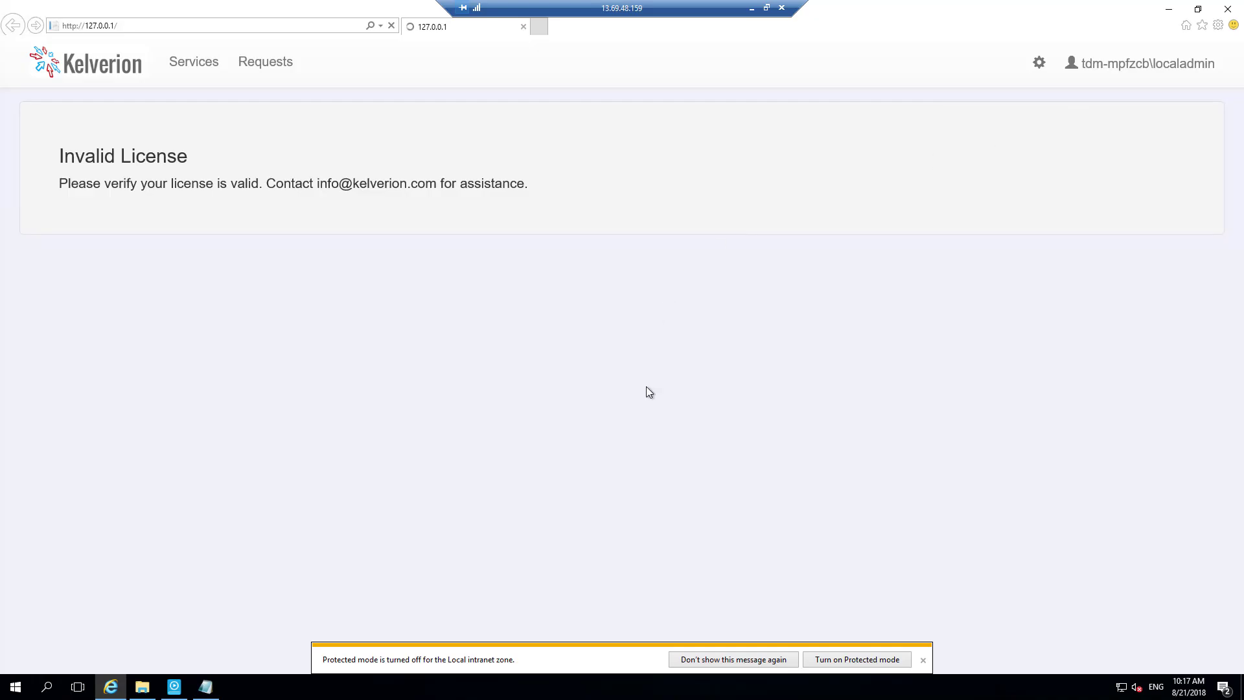
left_click(848, 660)
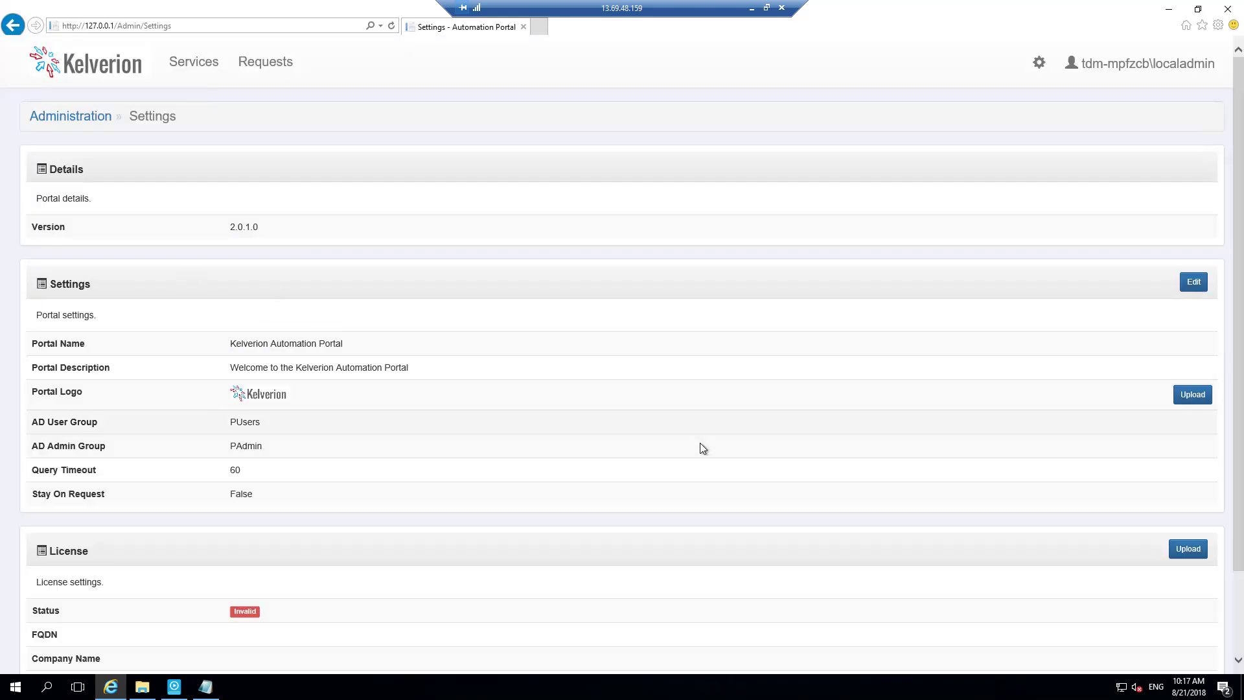
- Import the portal license file KelverionAutomationPortal.KAL from the __TestDrive__ folder on Local Disk (C:)
scroll(707, 475, "down", 3)
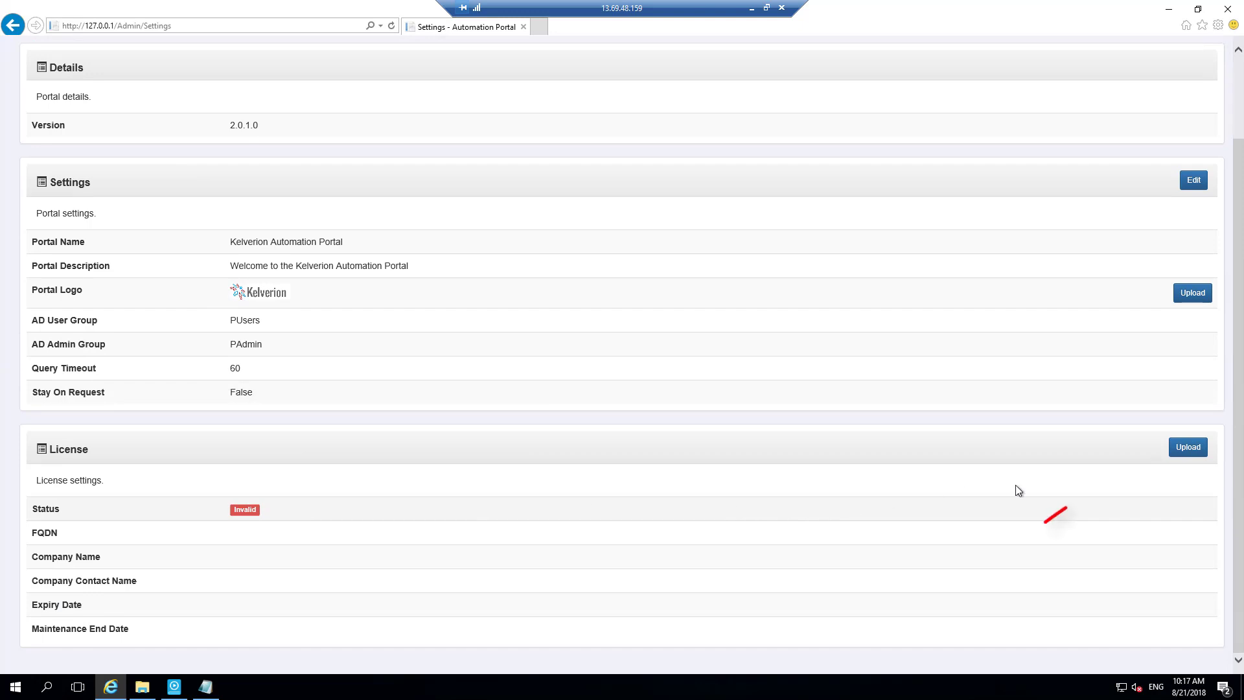
left_click(1189, 448)
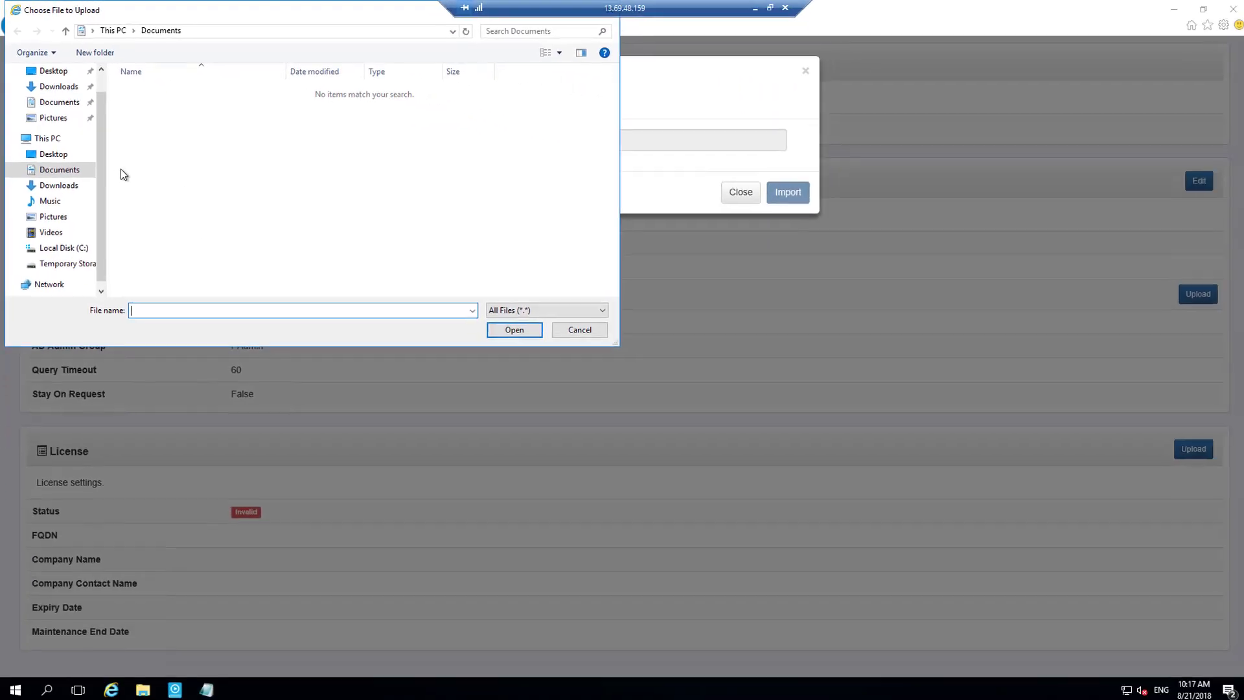
left_click(63, 250)
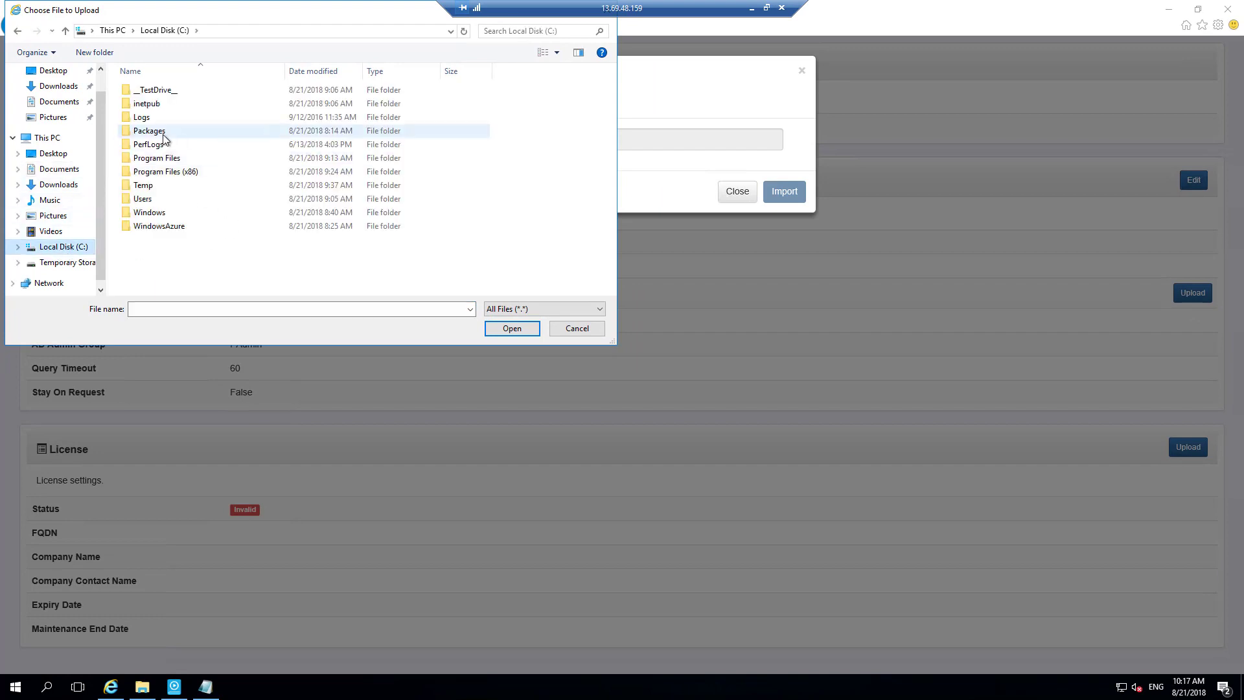
left_click(151, 92)
double_click(151, 92)
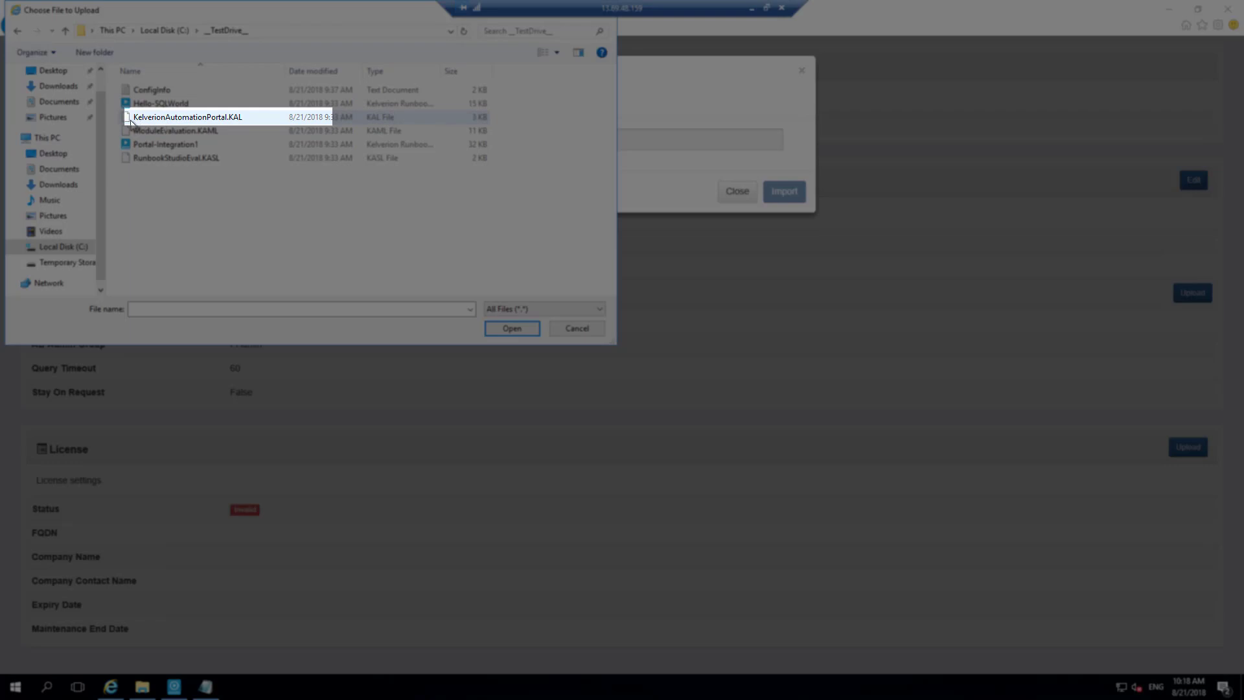
left_click(237, 123)
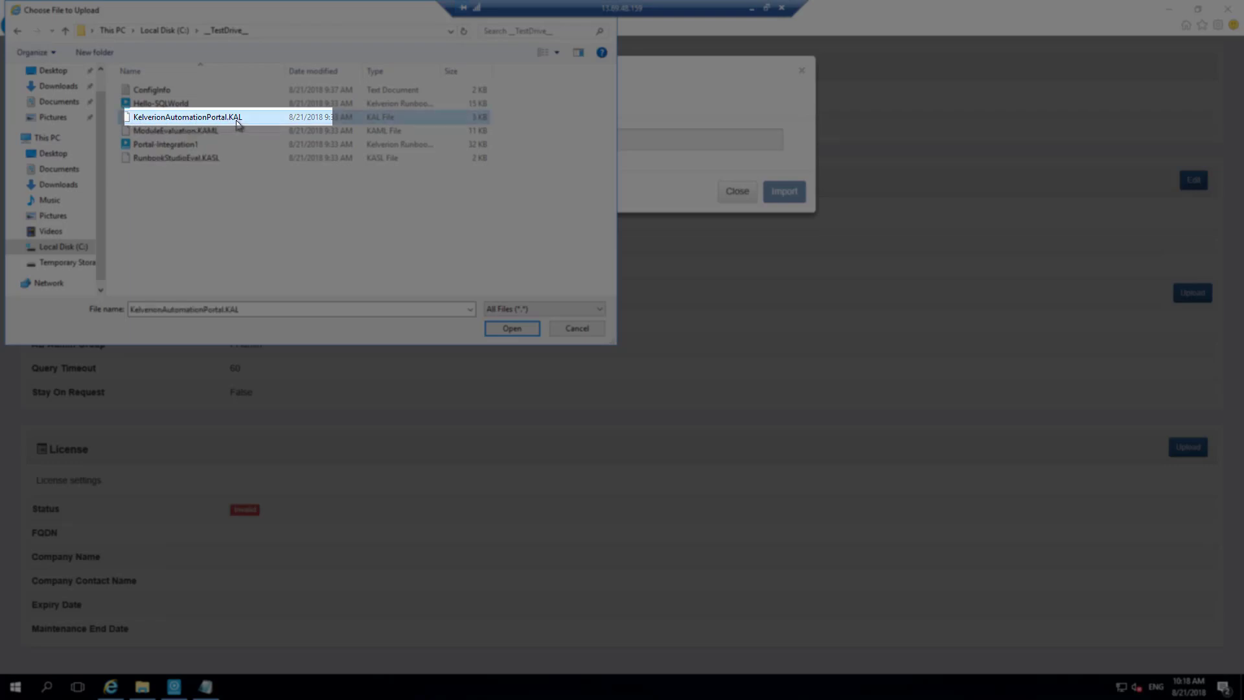
left_click(512, 328)
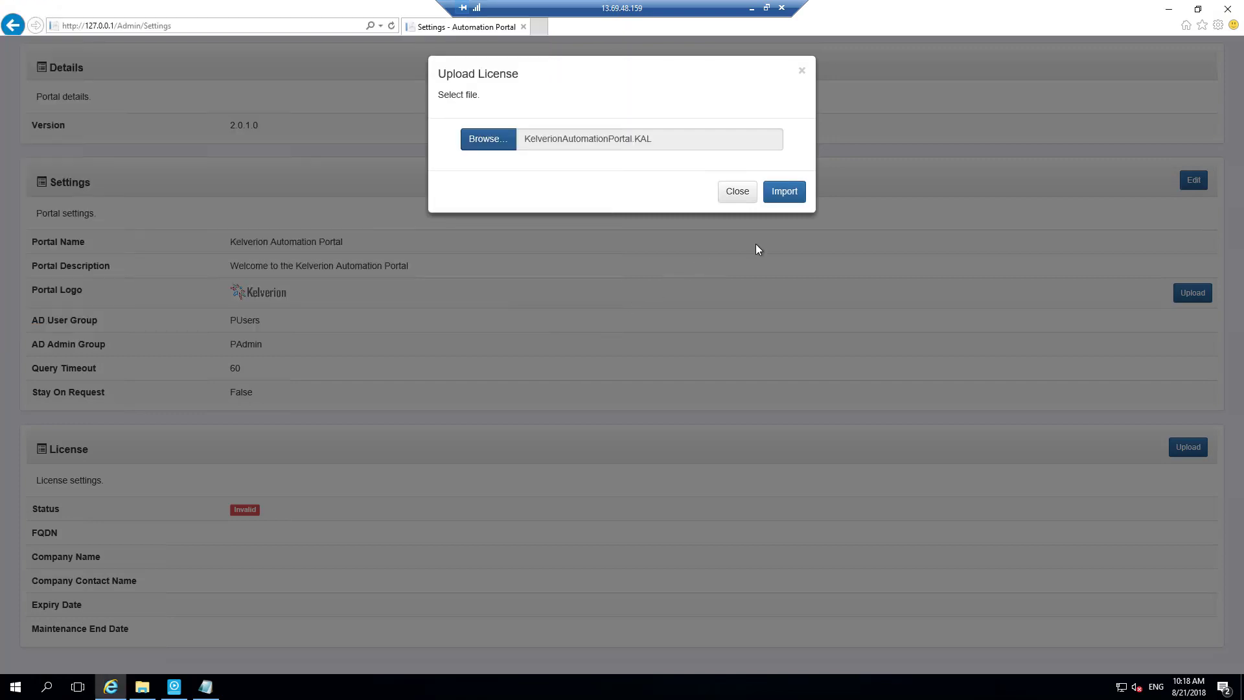
left_click(786, 195)
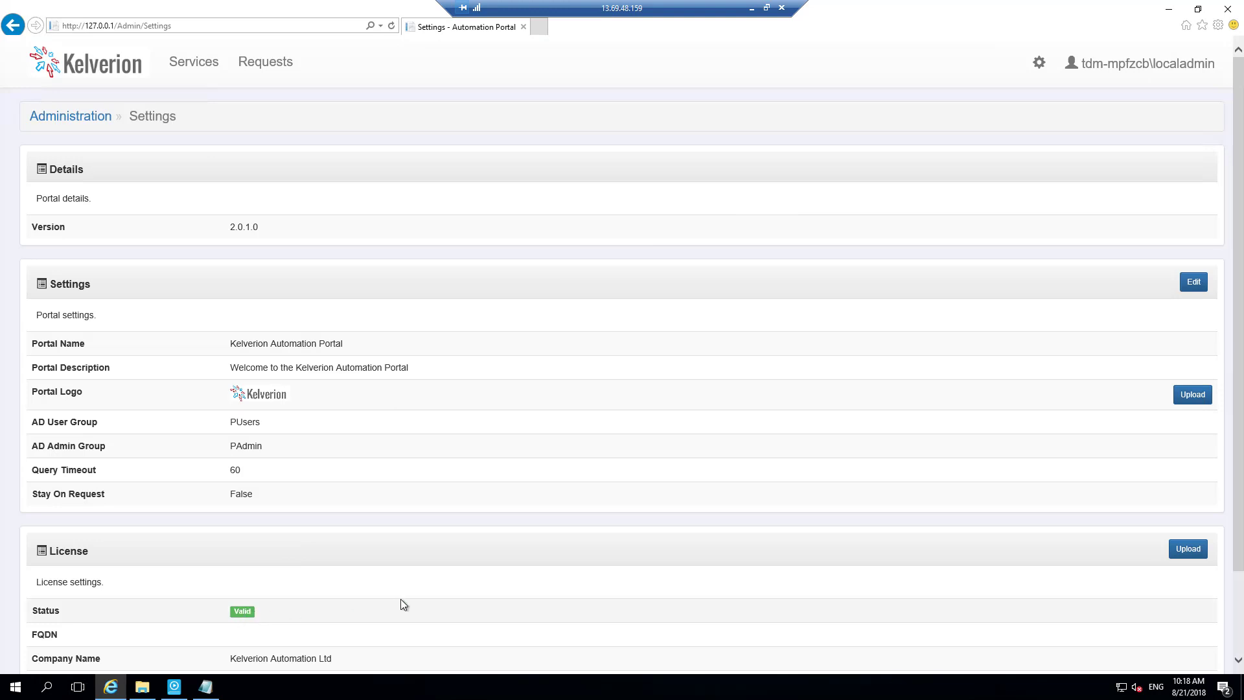
- Review the license details, then start a new request for Test Drive Offering 1 in Test Drive Service 1
scroll(400, 598, "down", 2)
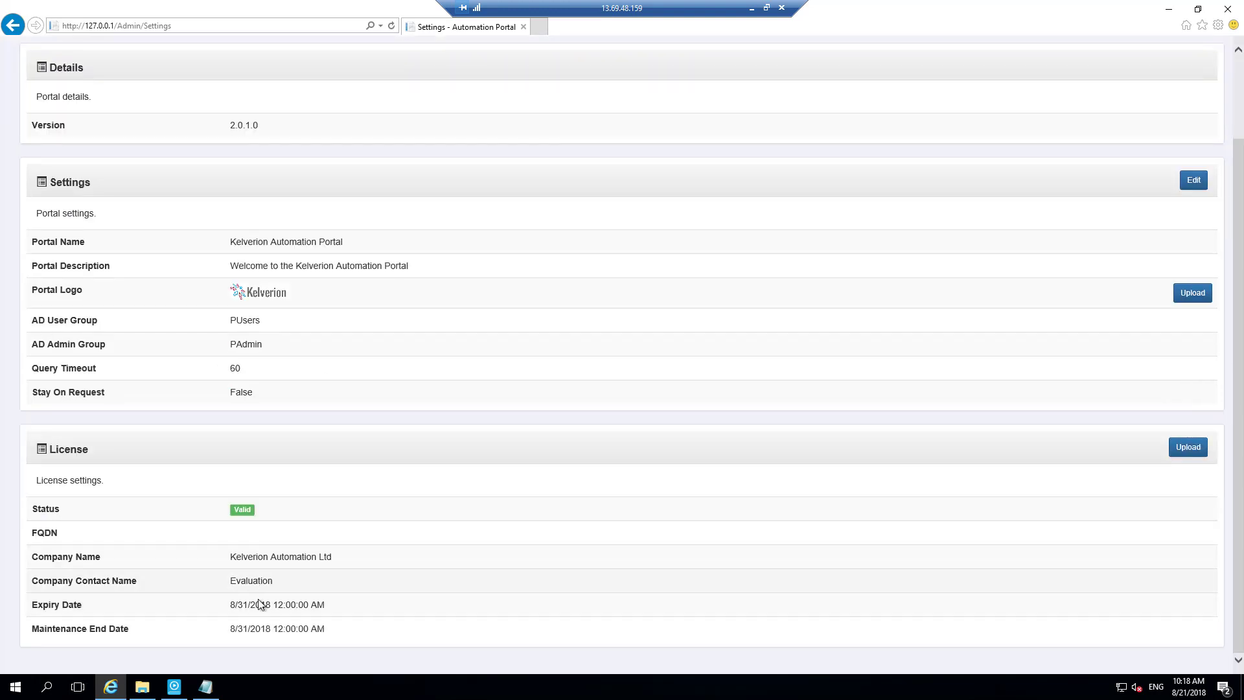
scroll(635, 544, "up", 1)
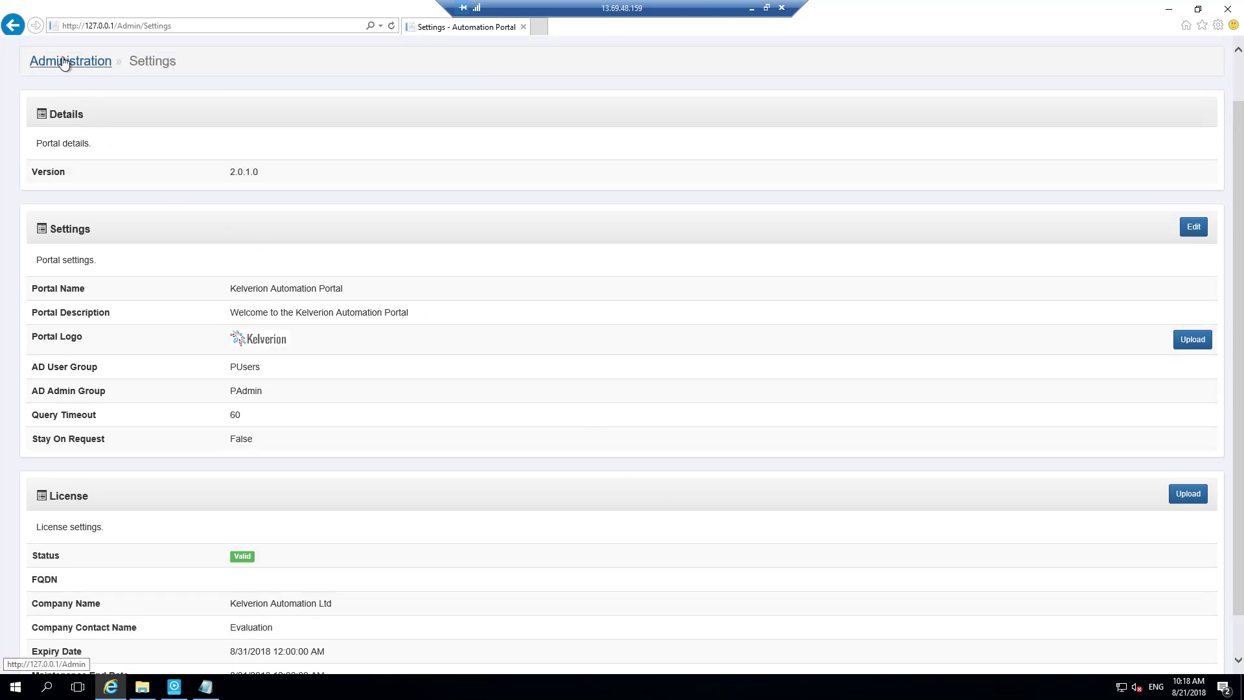
scroll(602, 184, "down", 1)
scroll(603, 184, "up", 1)
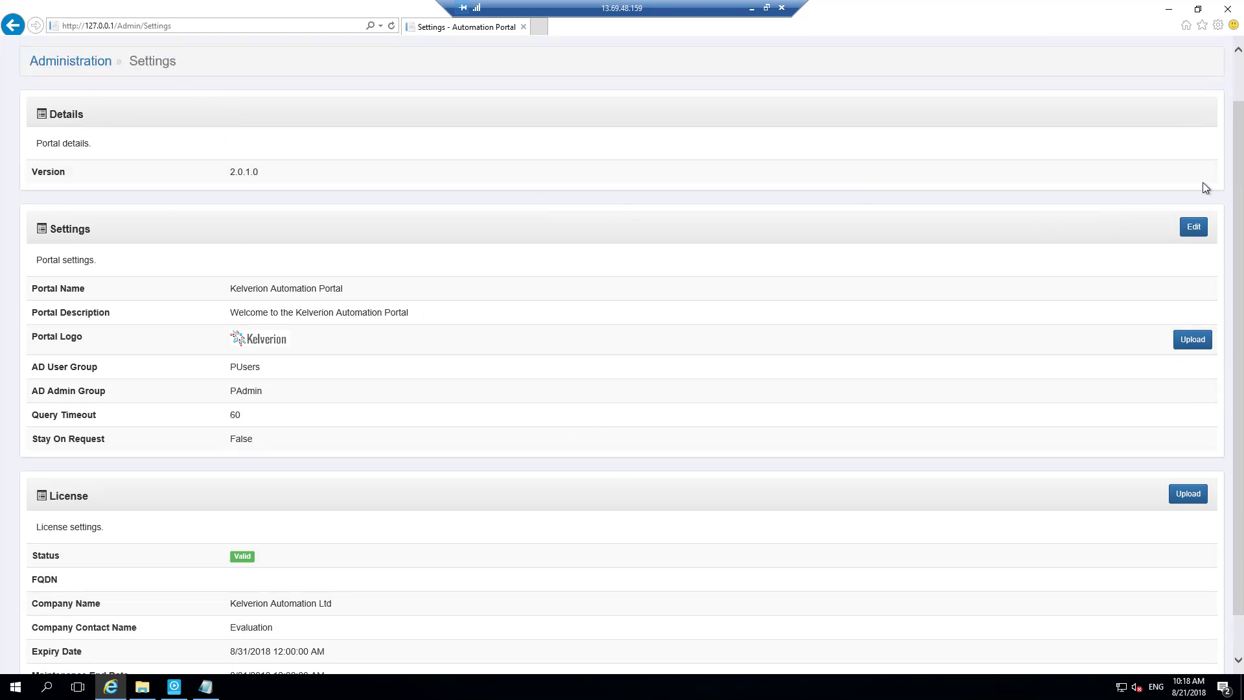
scroll(1240, 173, "up", 2)
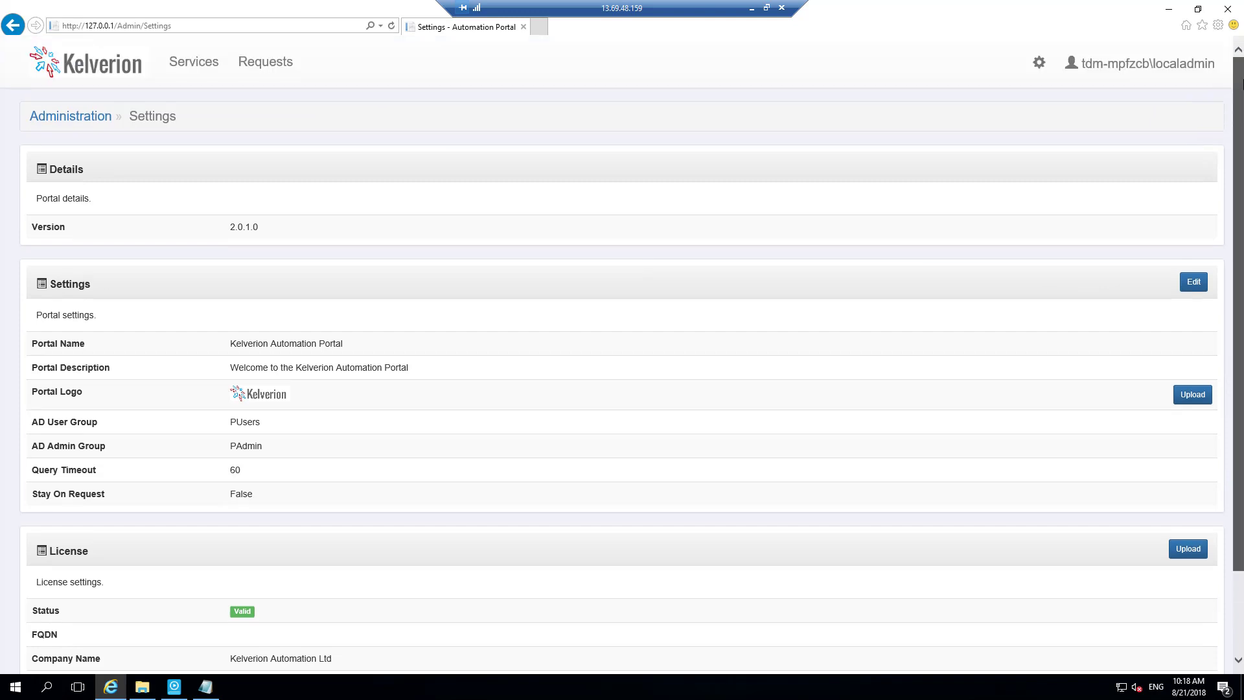
left_click(87, 68)
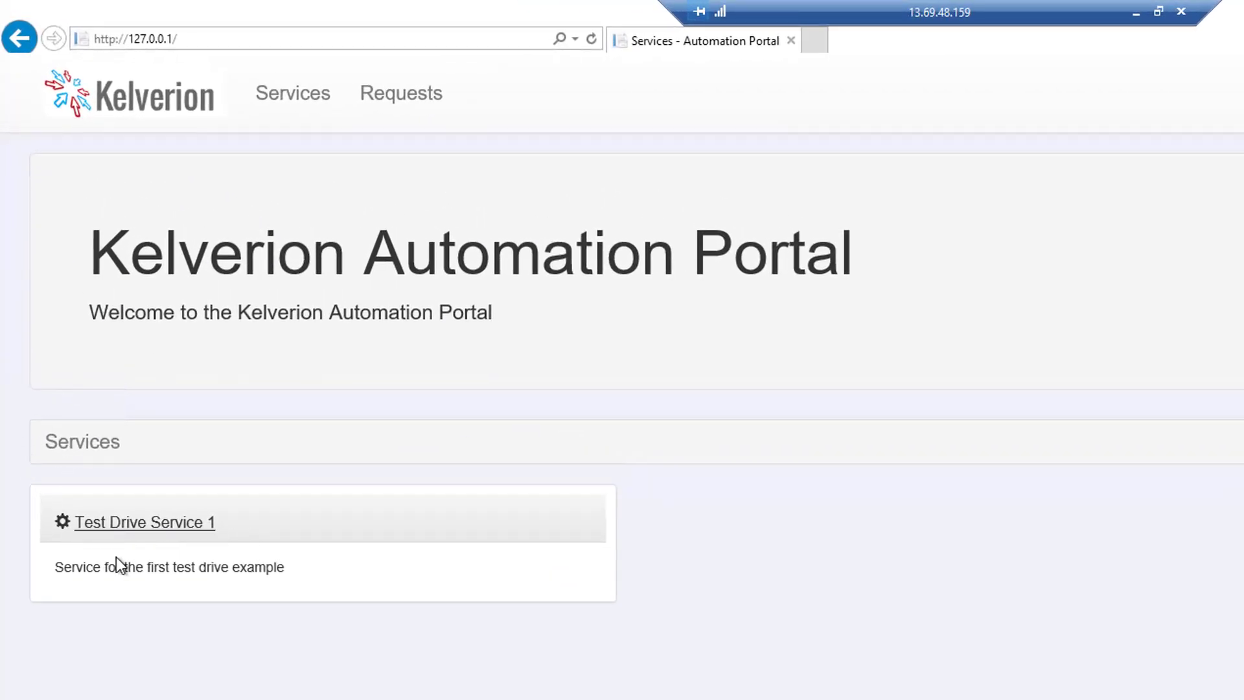
left_click(160, 528)
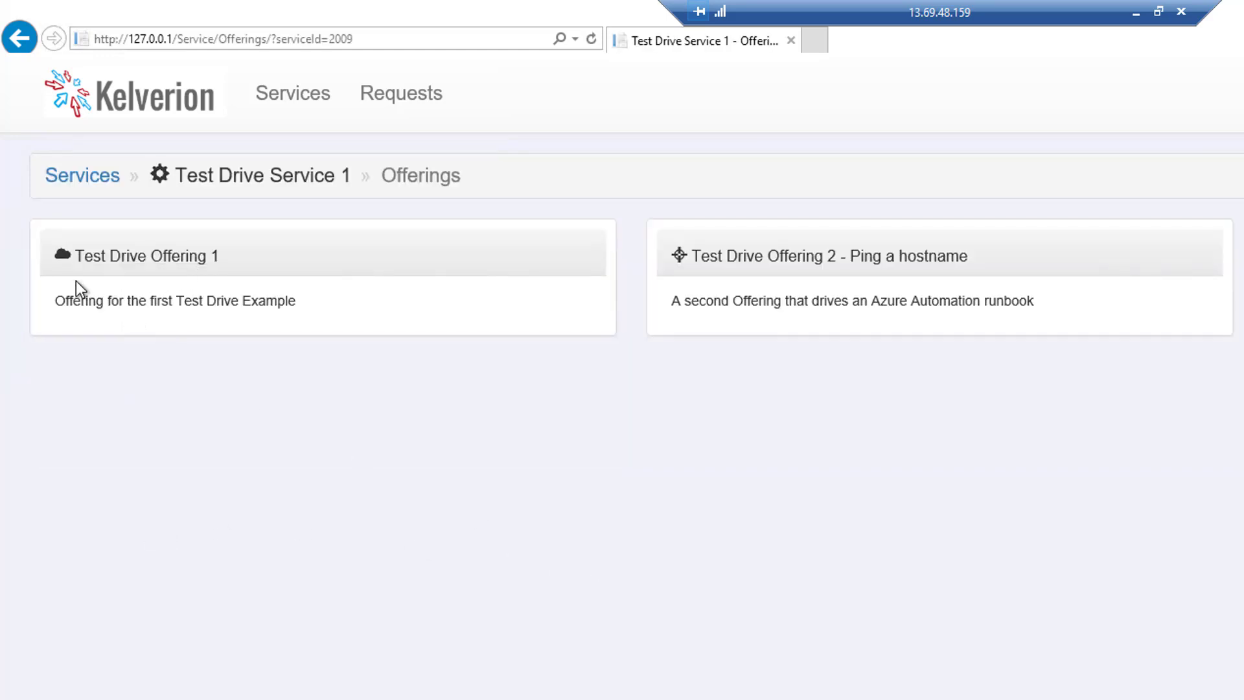
left_click(143, 266)
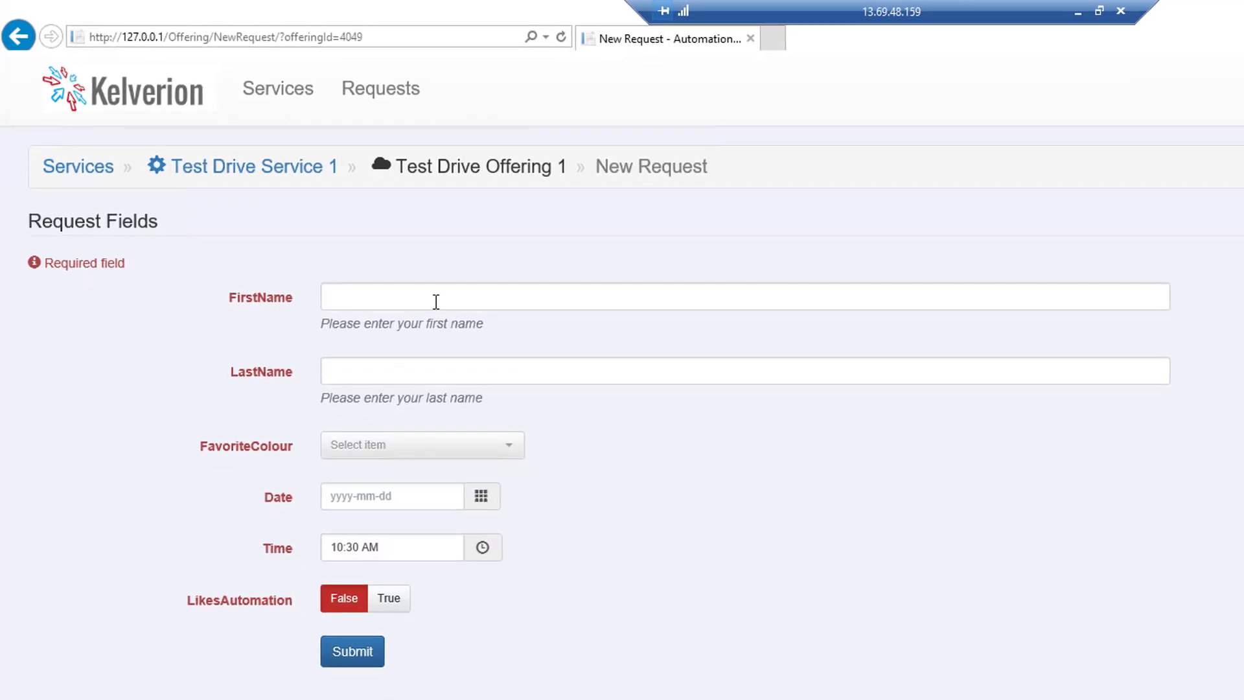
- Enter the requester's first name and last name in the new request's required fields
left_click(366, 298)
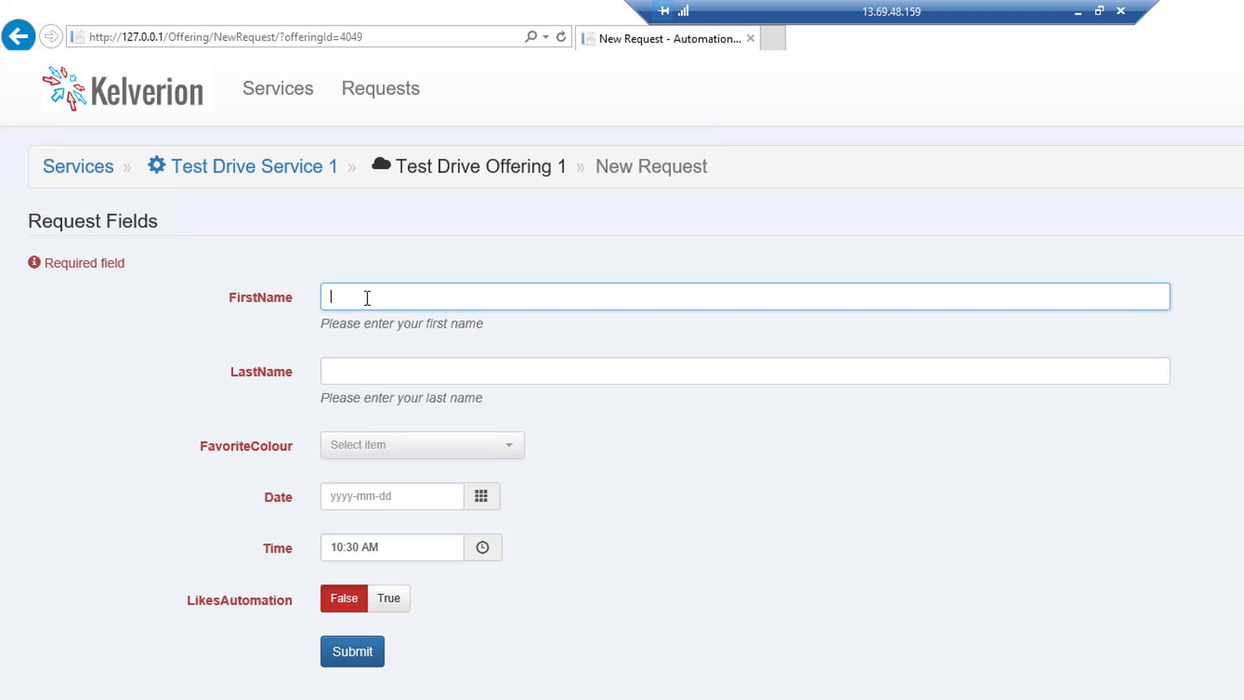
type("John")
key("Tab")
type("Sm")
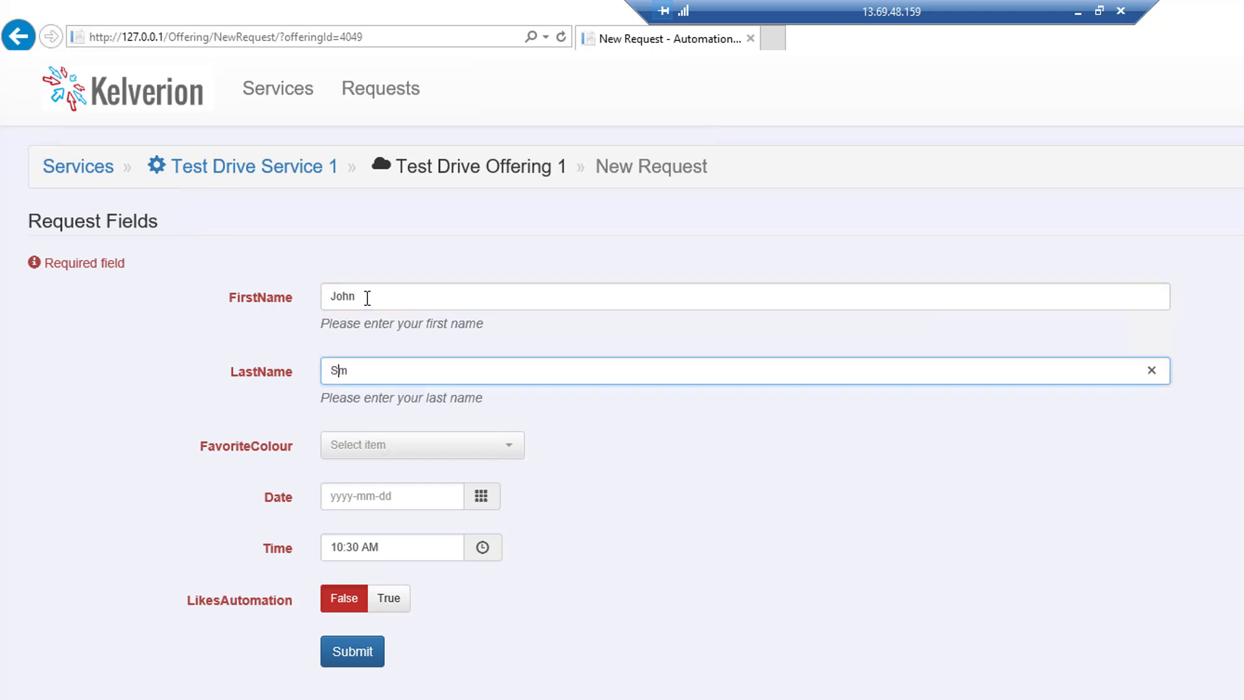
type("ith")
- Choose Red as FavoriteColour, set the date to 2018-08-21 and LikesAutomation to True, and submit and confirm the request
left_click(377, 457)
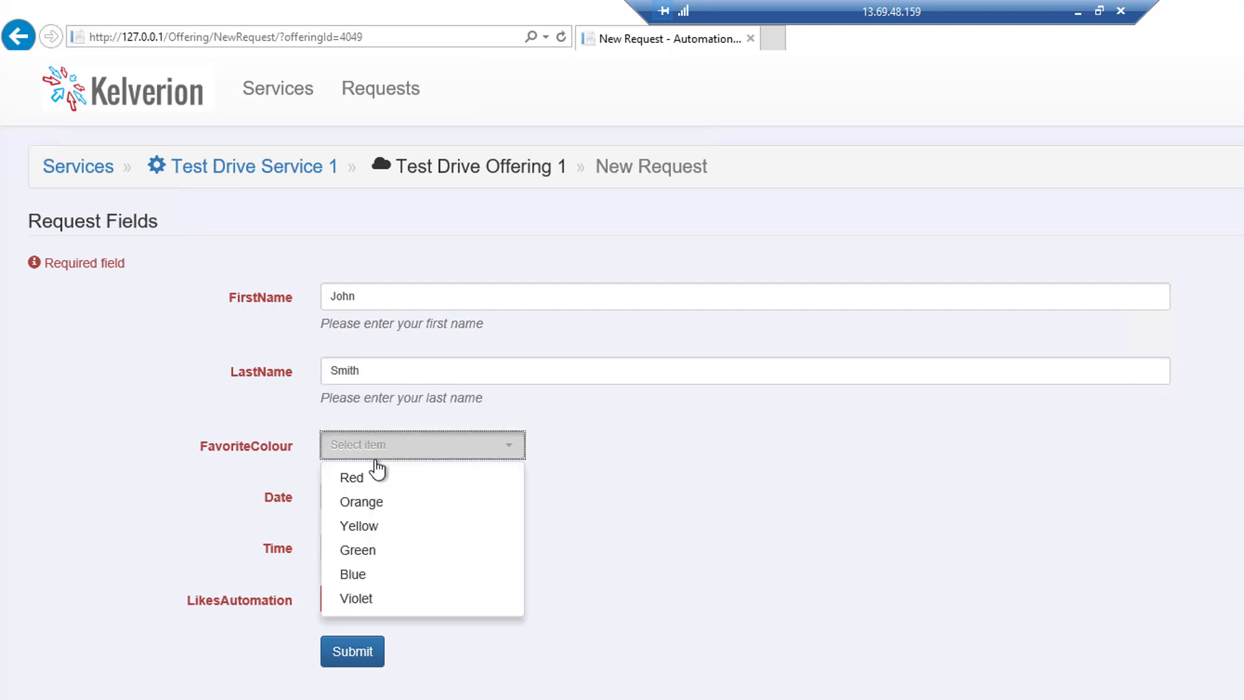
left_click(363, 477)
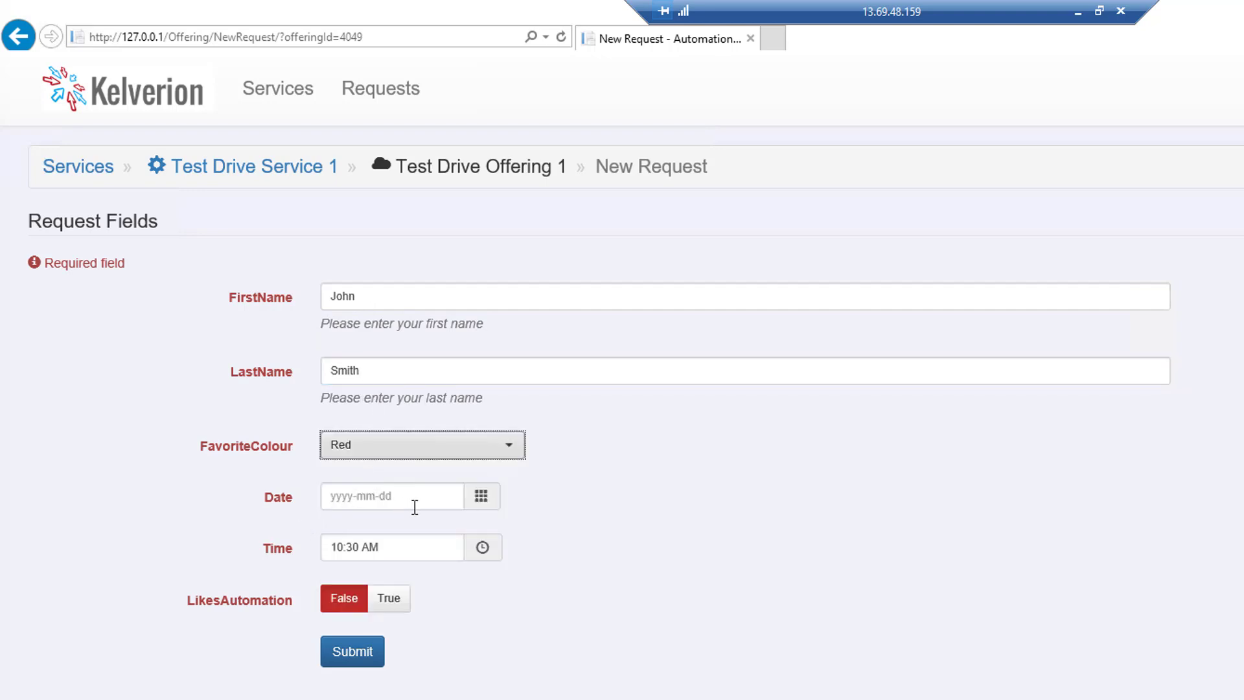
left_click(482, 504)
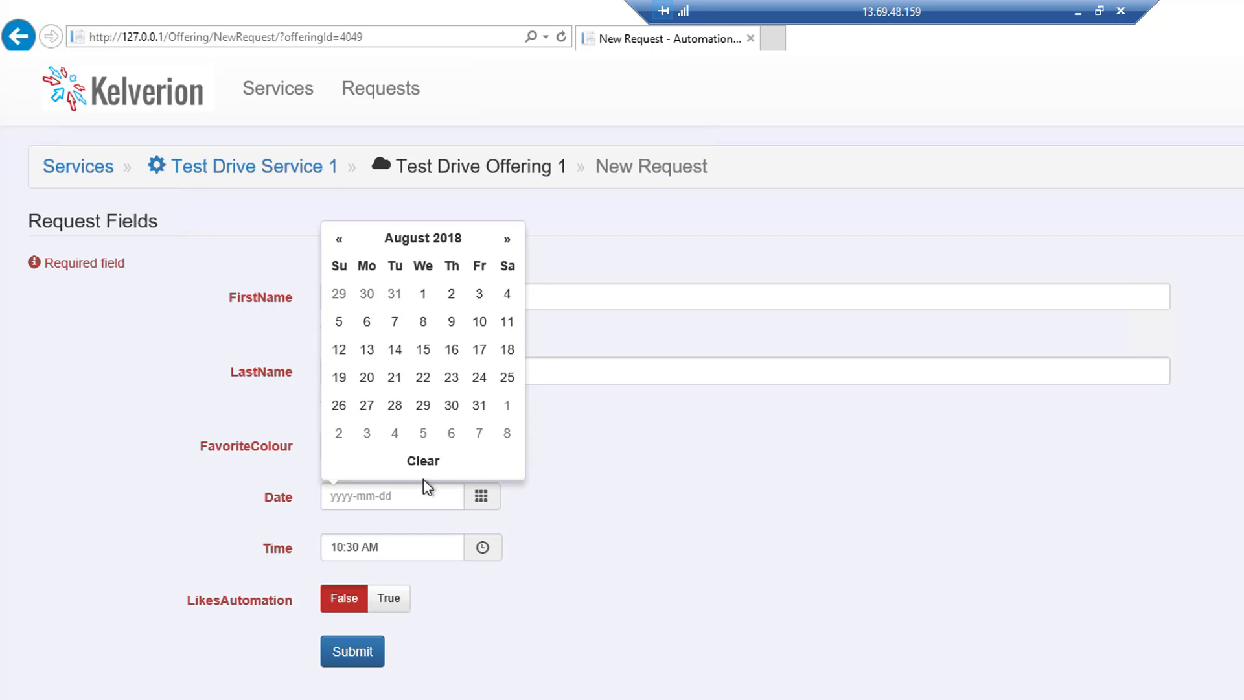
left_click(396, 382)
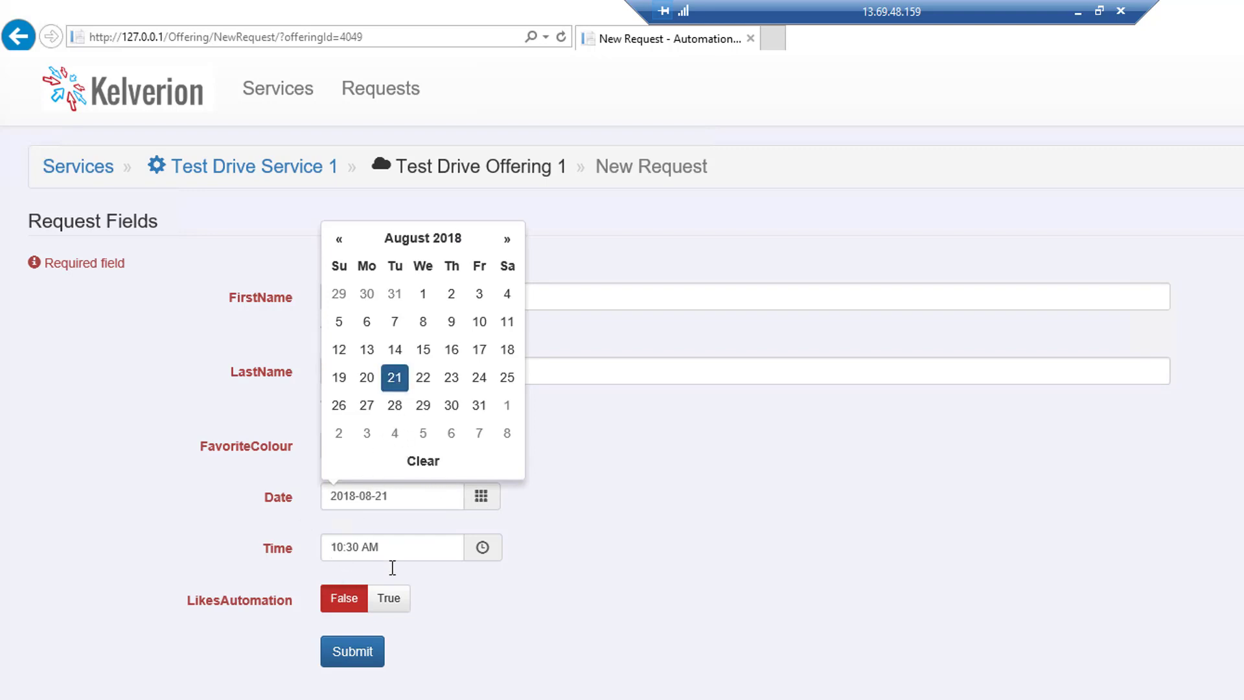
left_click(390, 598)
left_click(336, 608)
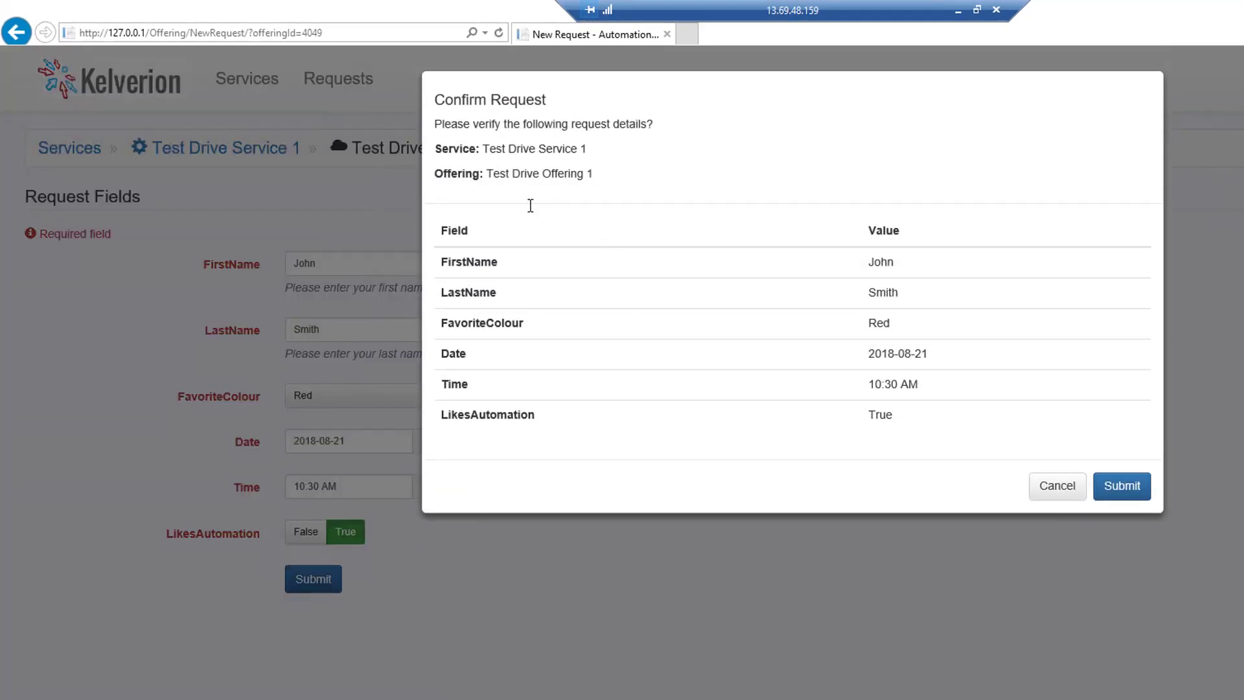
left_click(1113, 492)
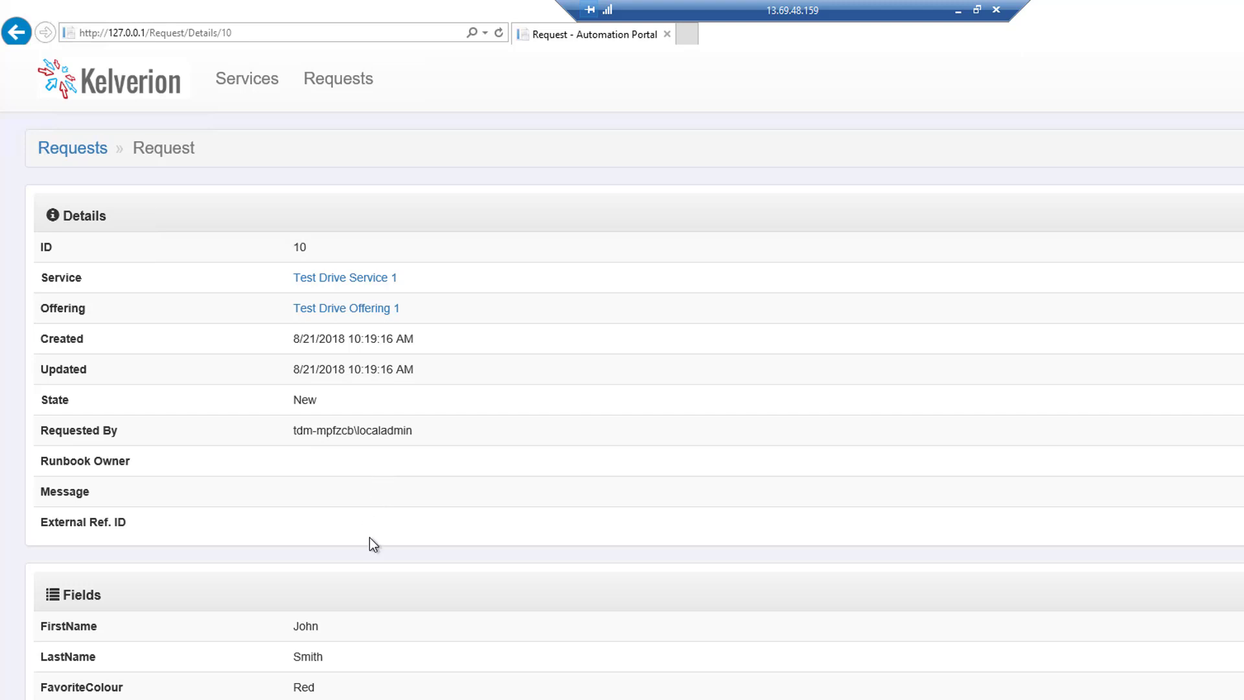
- Review the portal's request lists, comparing own requests, all requests and those pending approval
left_click(341, 83)
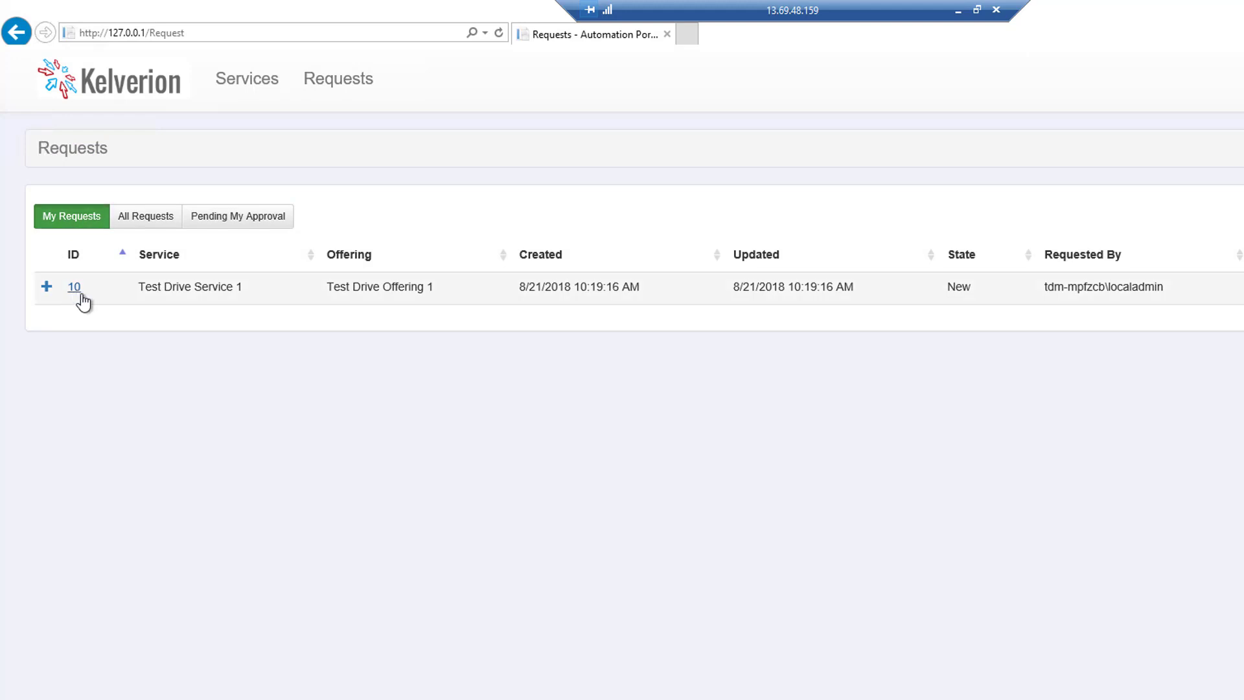
left_click(144, 223)
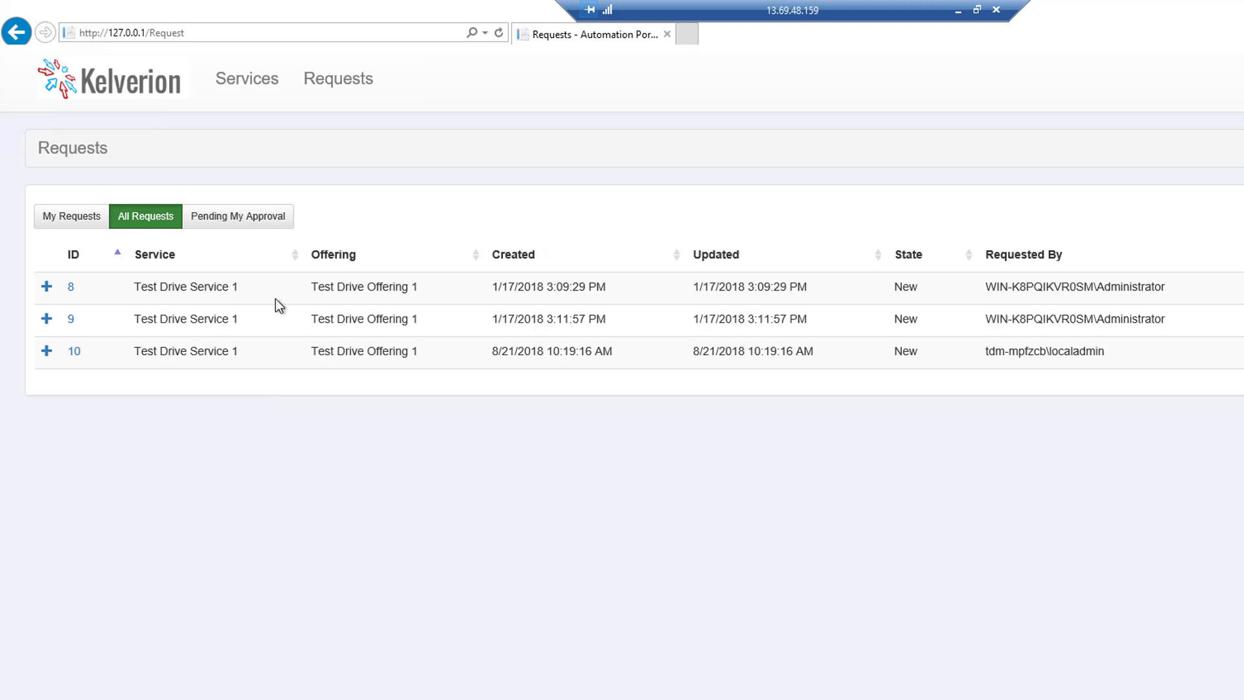
left_click(249, 221)
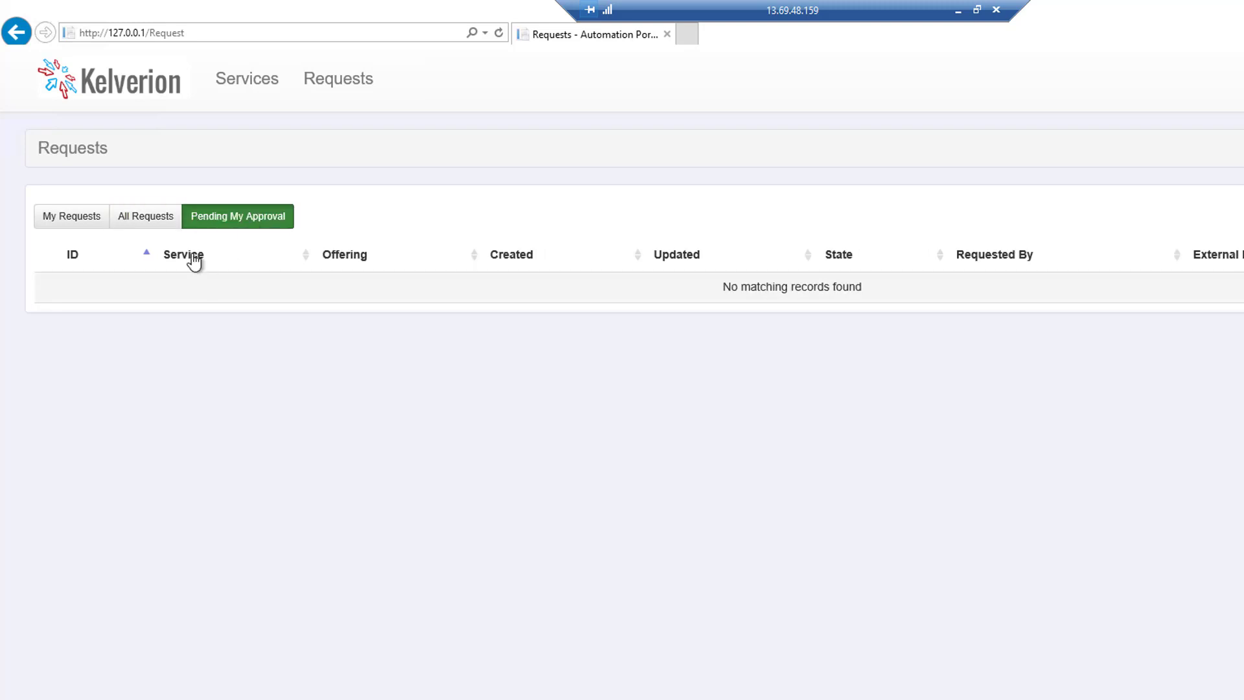
left_click(160, 225)
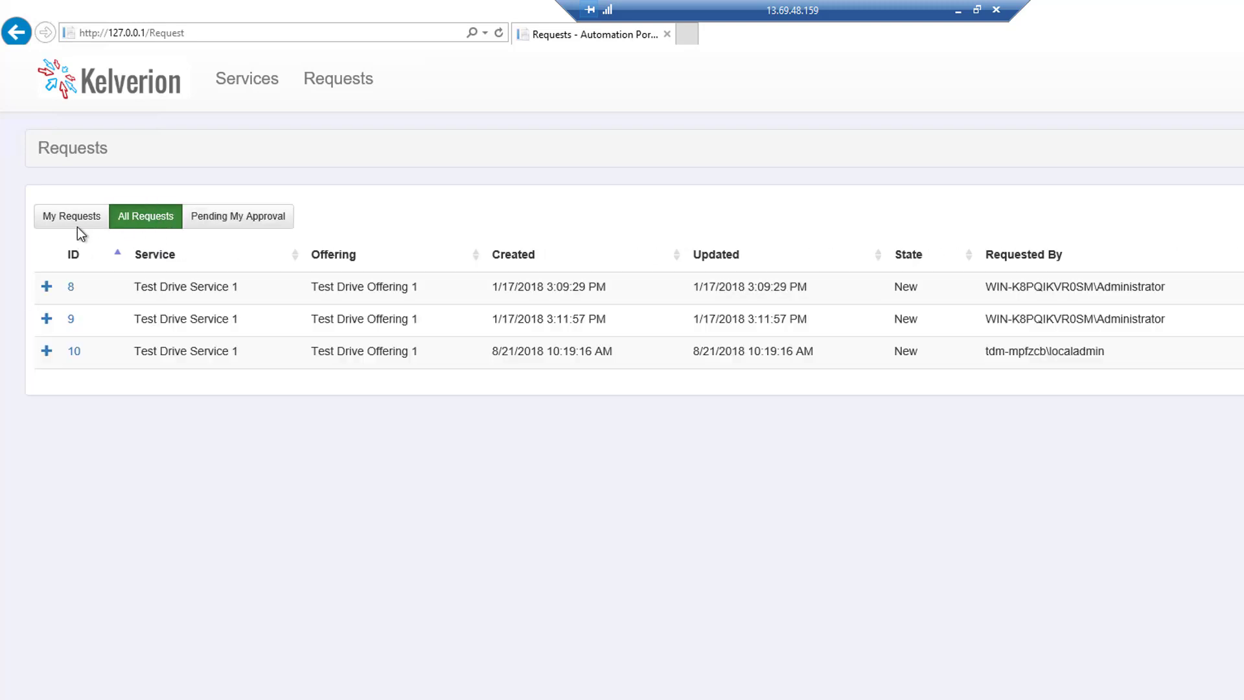
left_click(62, 220)
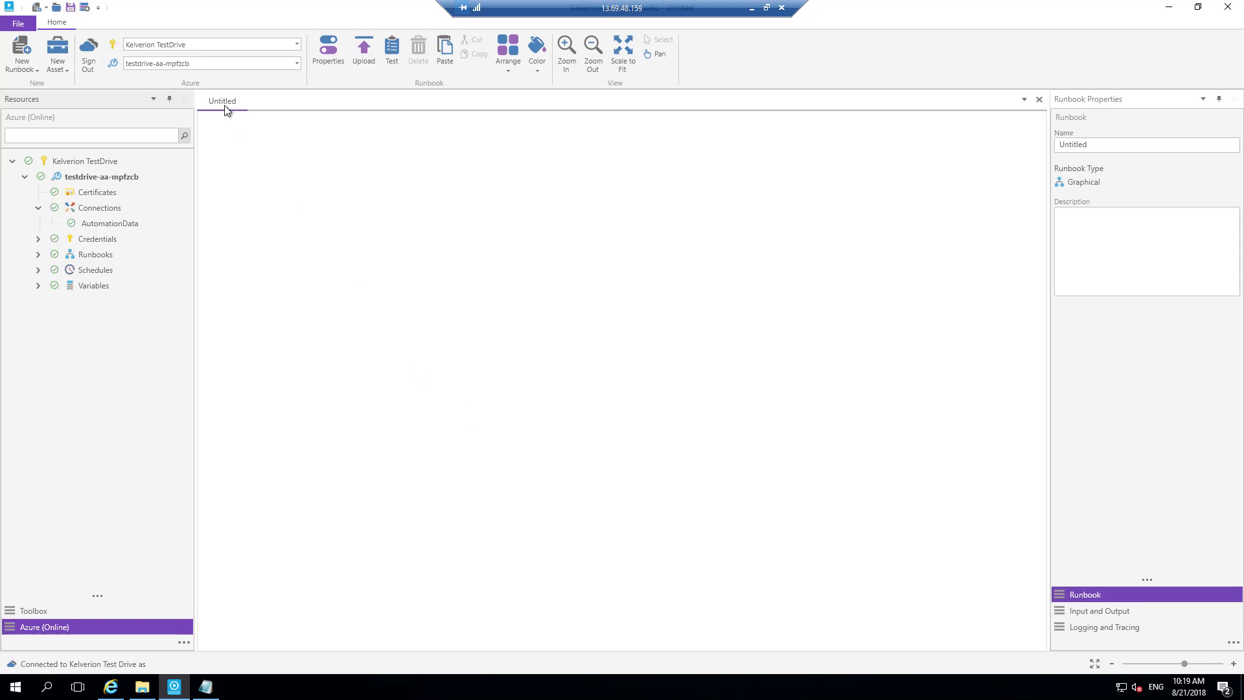
- Switch to Runbook Studio and rename the untitled graphical runbook as MyFirstRunbook
double_click(1097, 147)
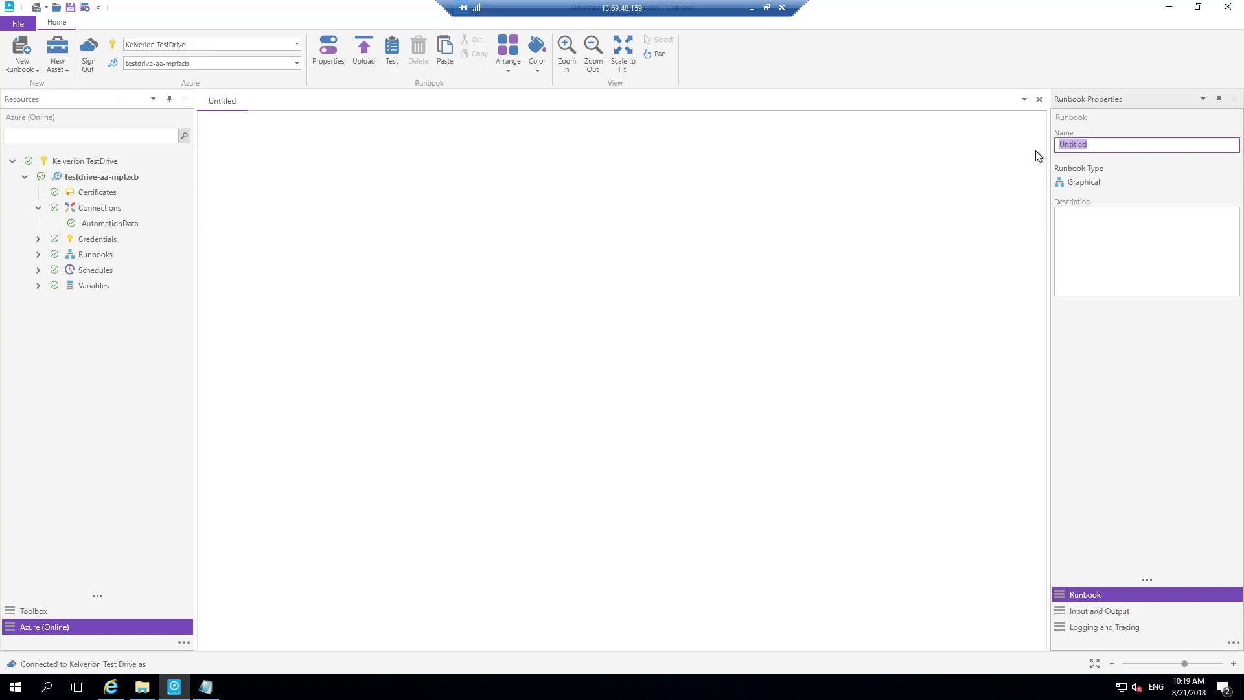
type("MyFirstRunbook")
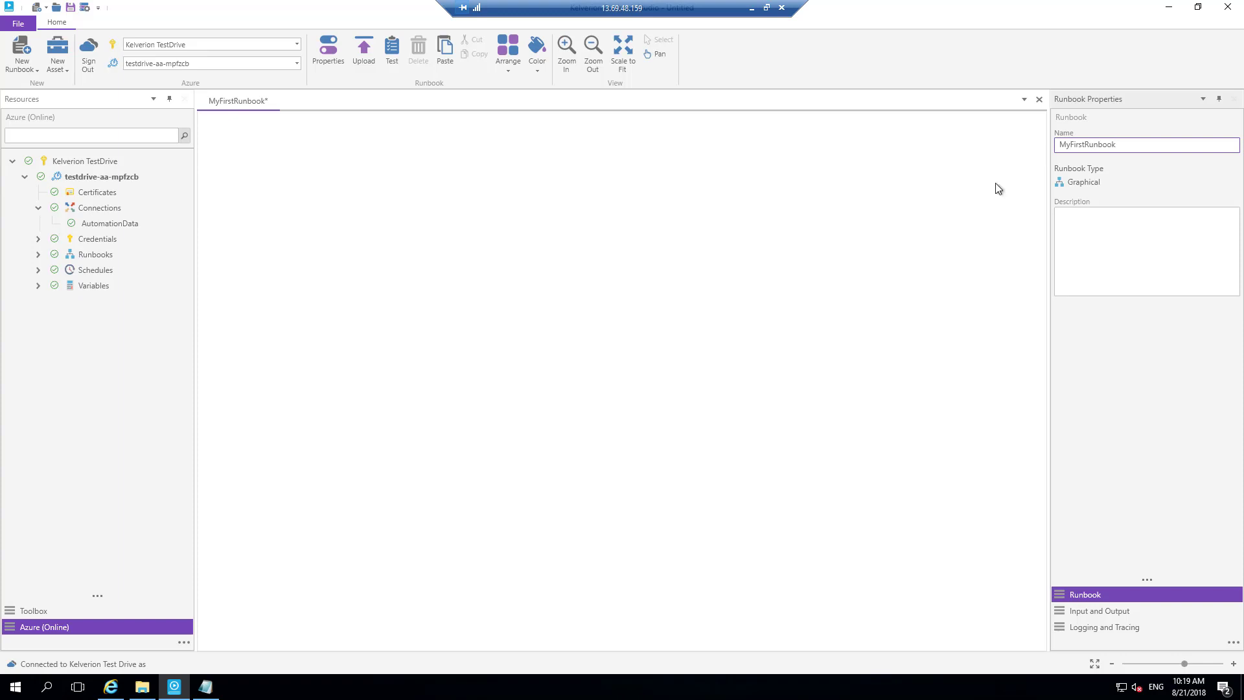
- Search the toolbox for "kelverion" and add a Select-SqlRow activity near the upper-left of the runbook canvas
left_click(29, 618)
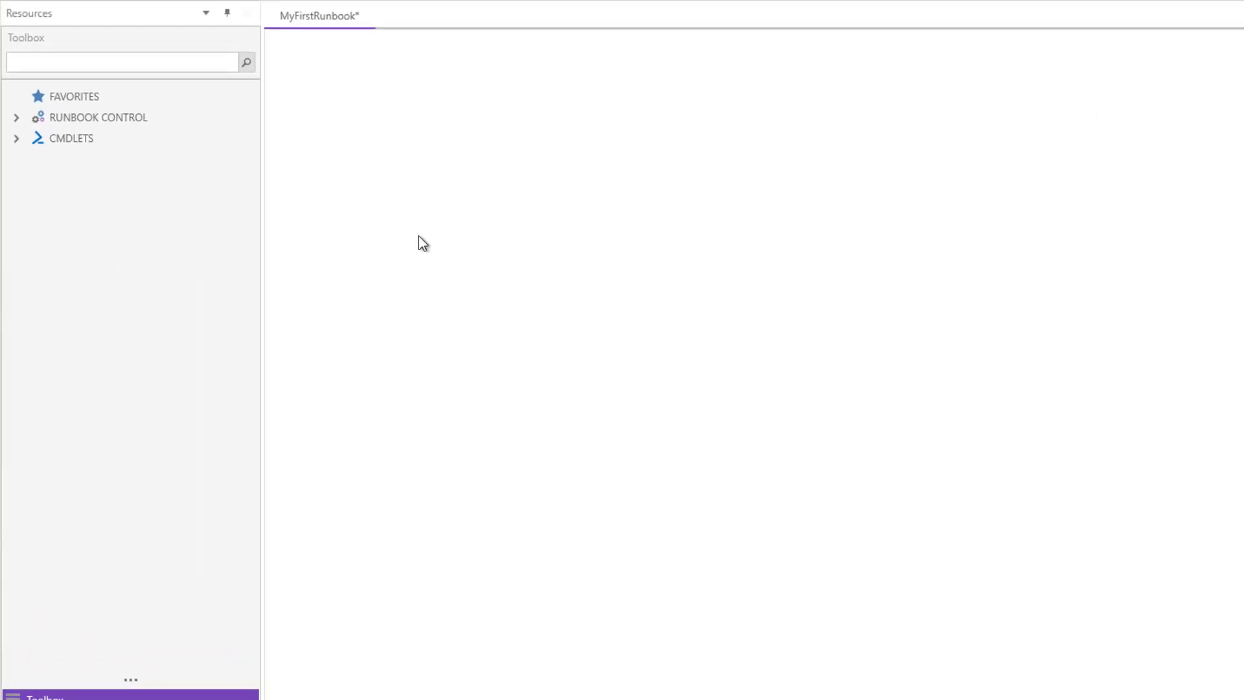
left_click(62, 41)
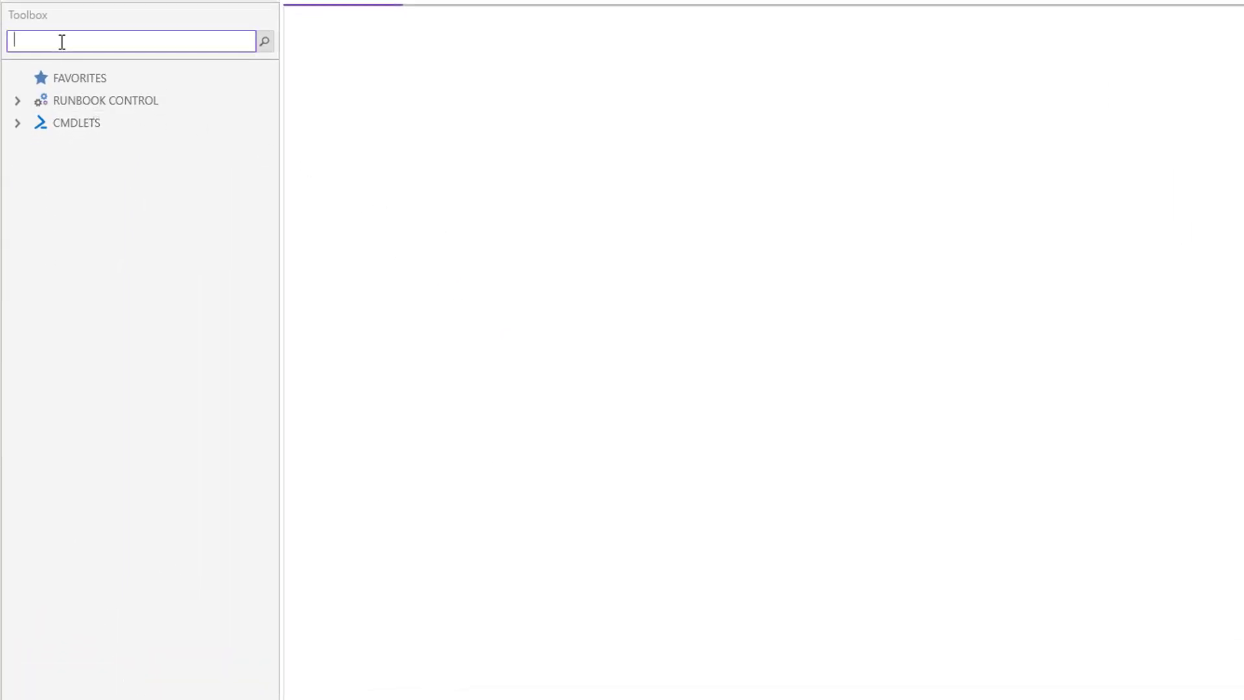
type("kelverion")
key("Return")
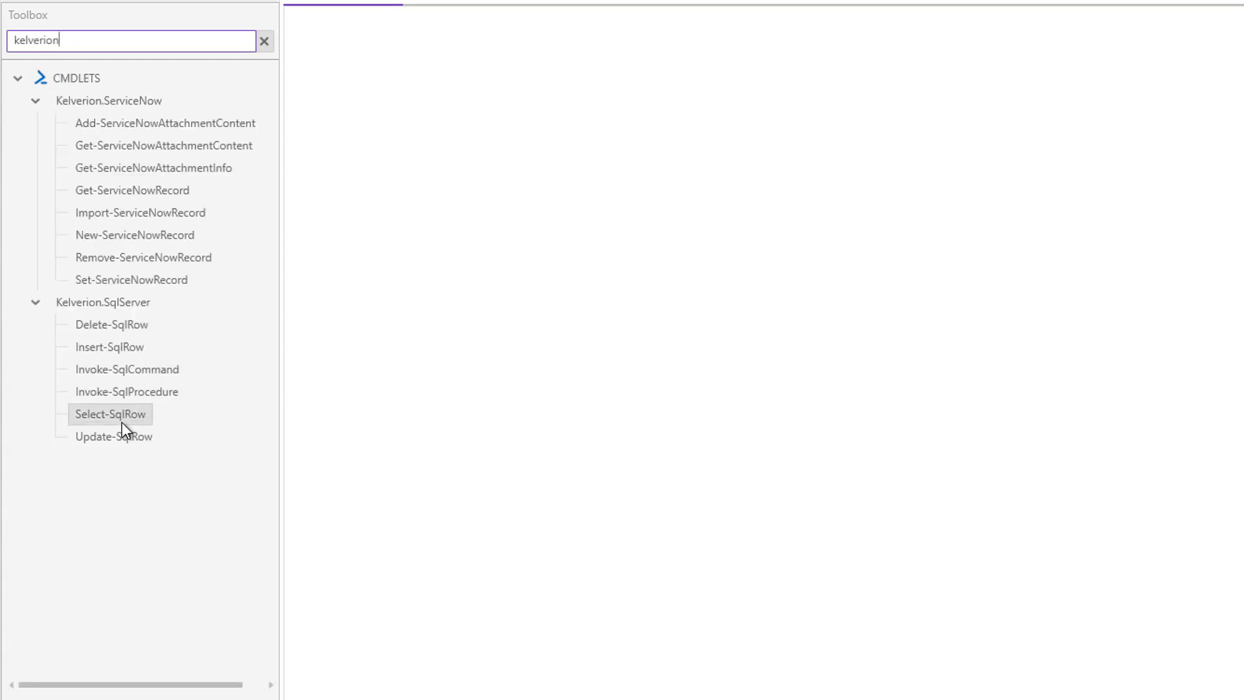
left_click_drag(123, 415, 434, 135)
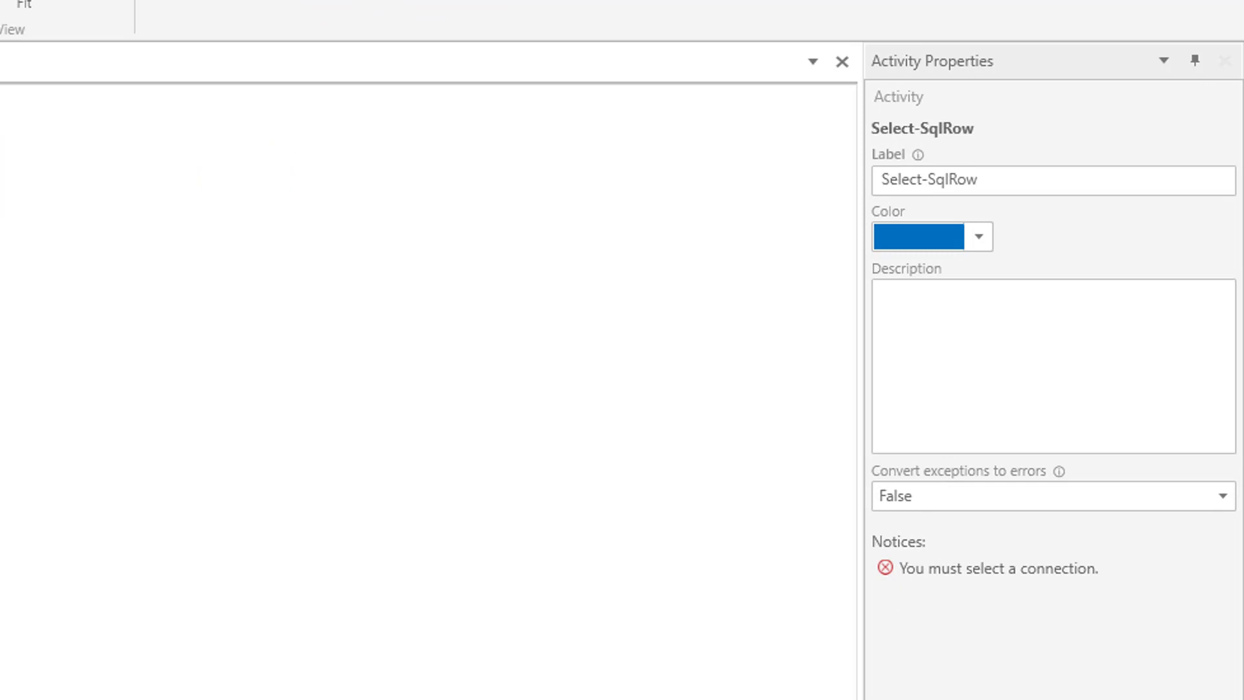
- Configure the Select-SqlRow activity's discovery with the AutomationData connection, AutomationPortal database and dbo.Request table
left_click(1083, 597)
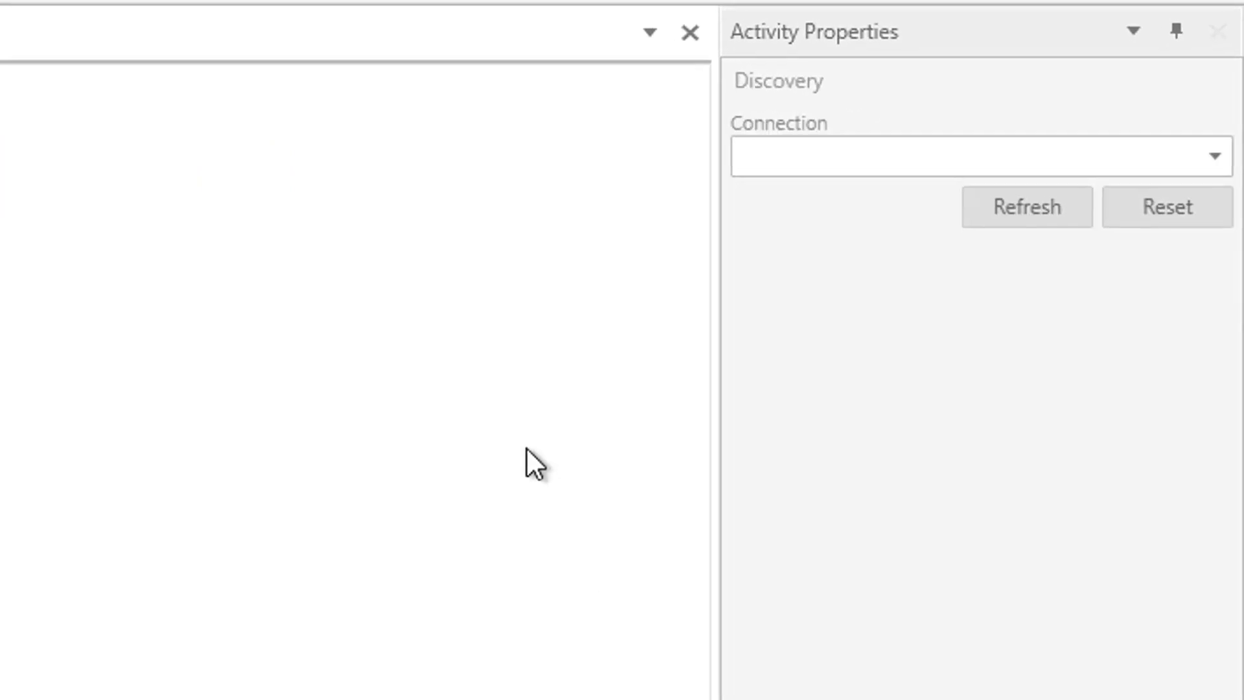
left_click(946, 174)
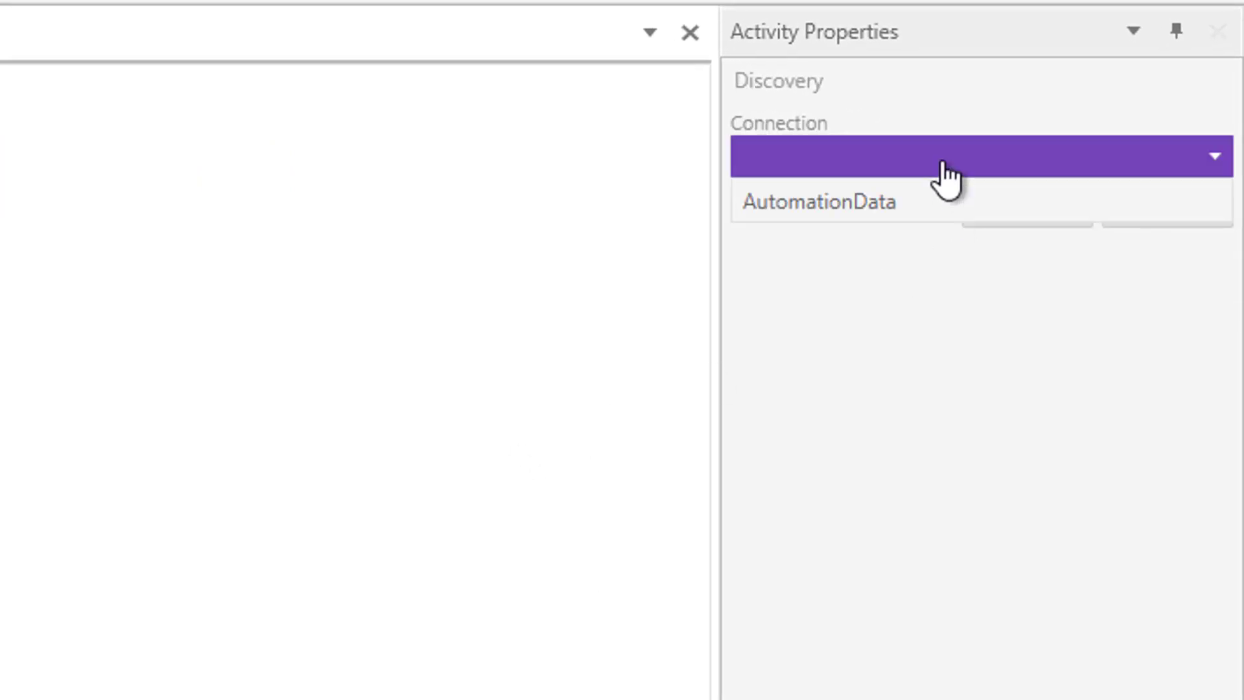
left_click(861, 206)
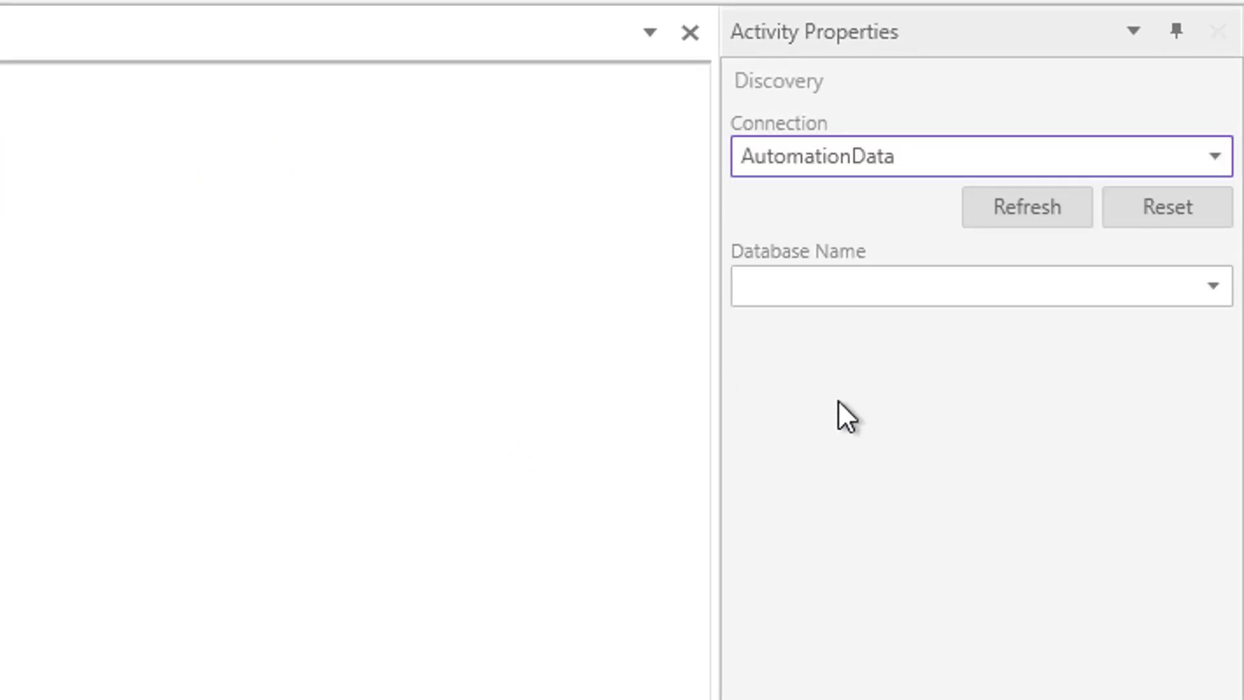
left_click(844, 286)
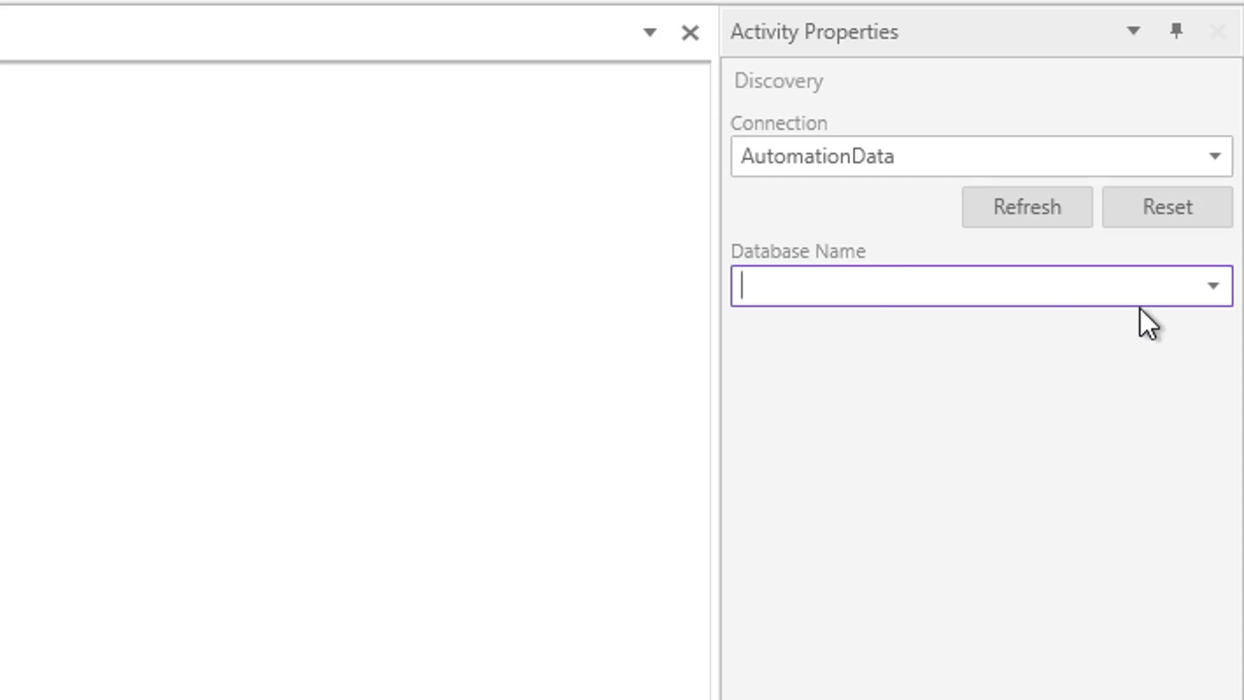
left_click(1214, 286)
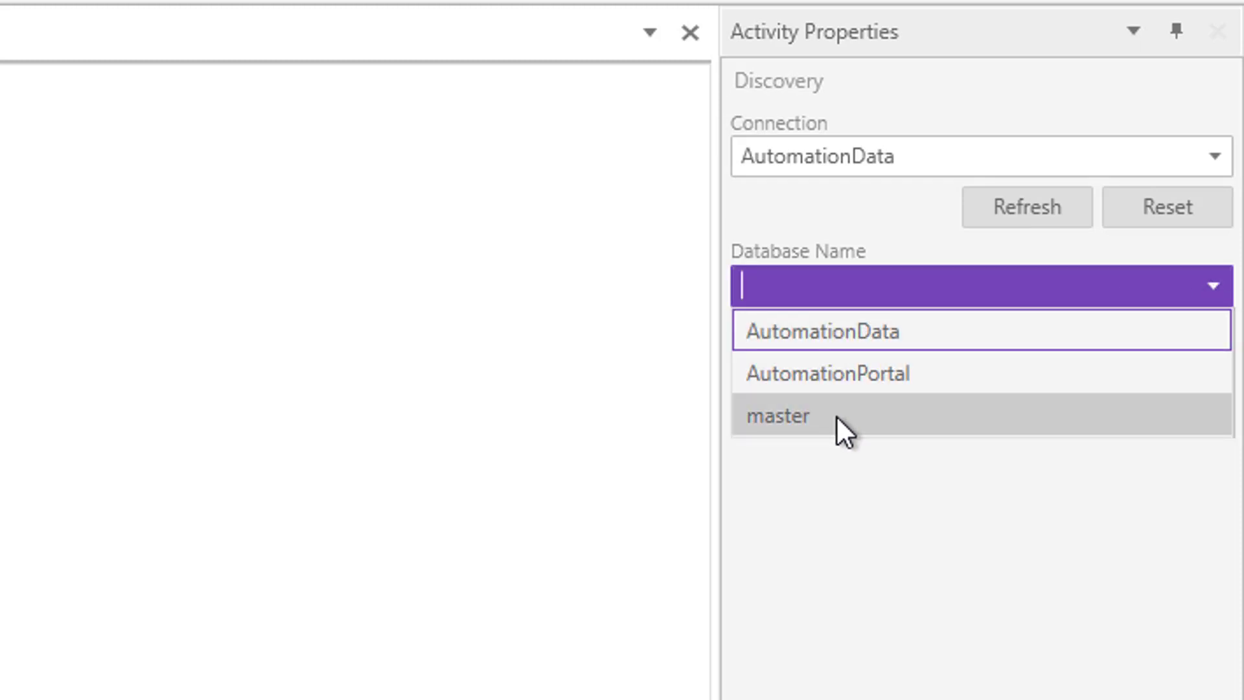
left_click(827, 376)
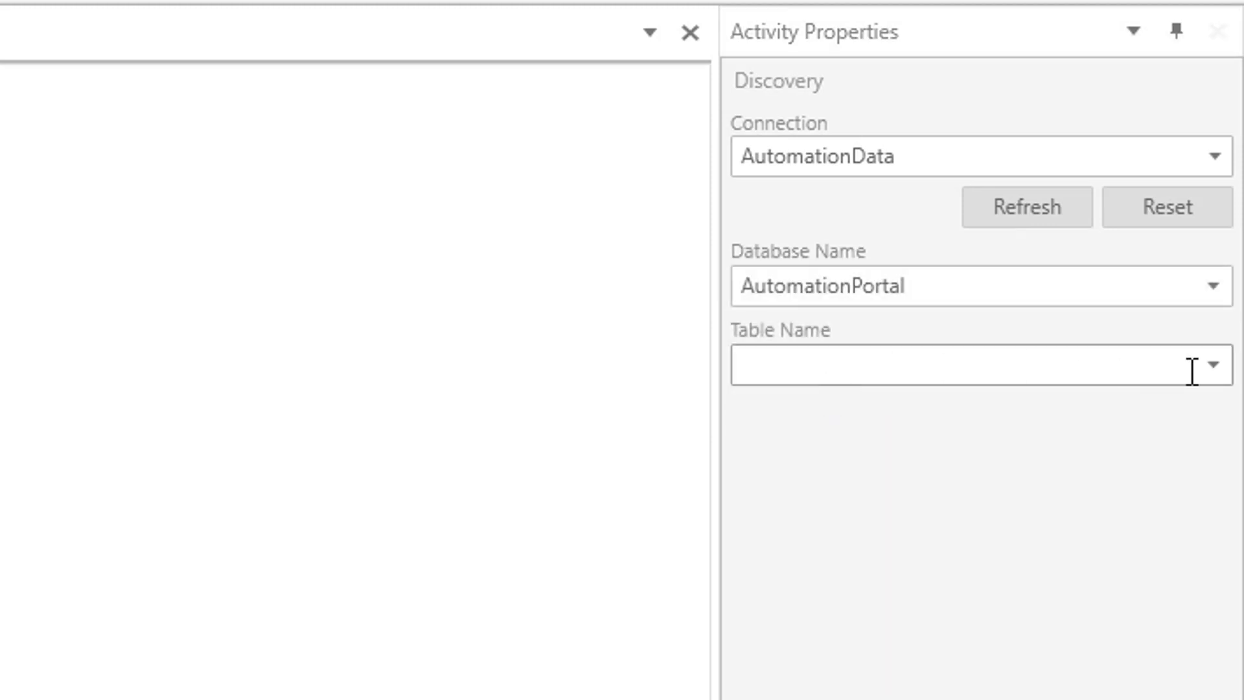
left_click(1197, 353)
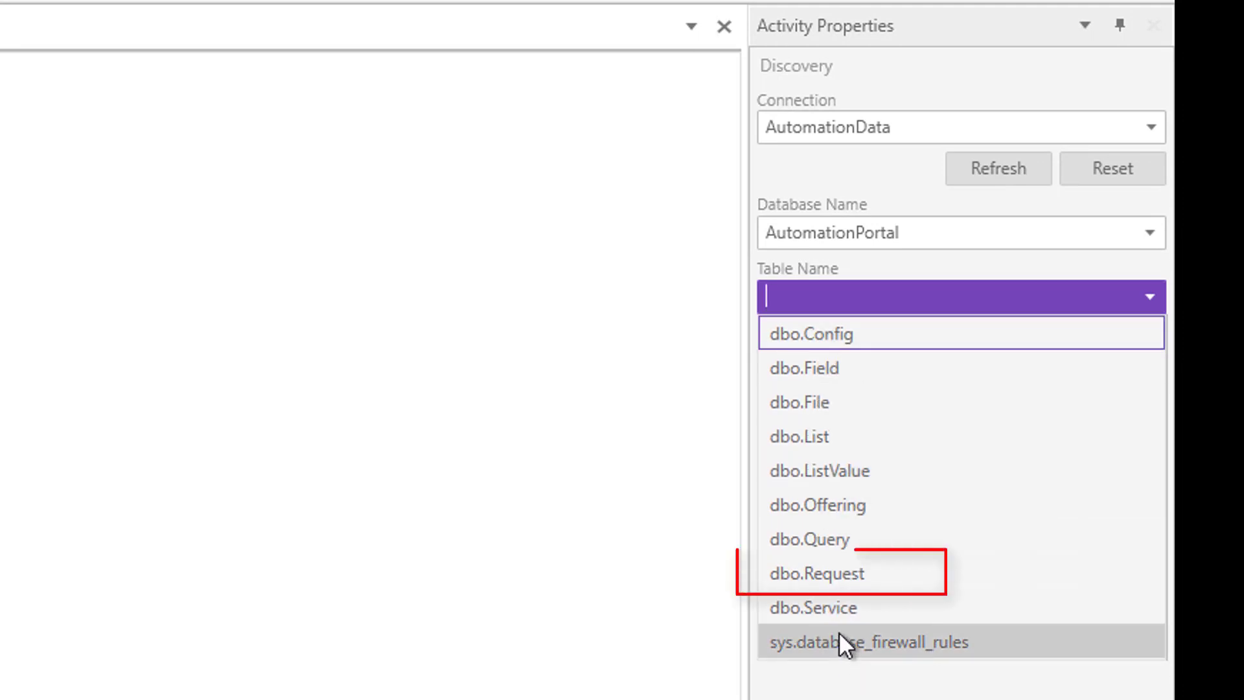
left_click(830, 570)
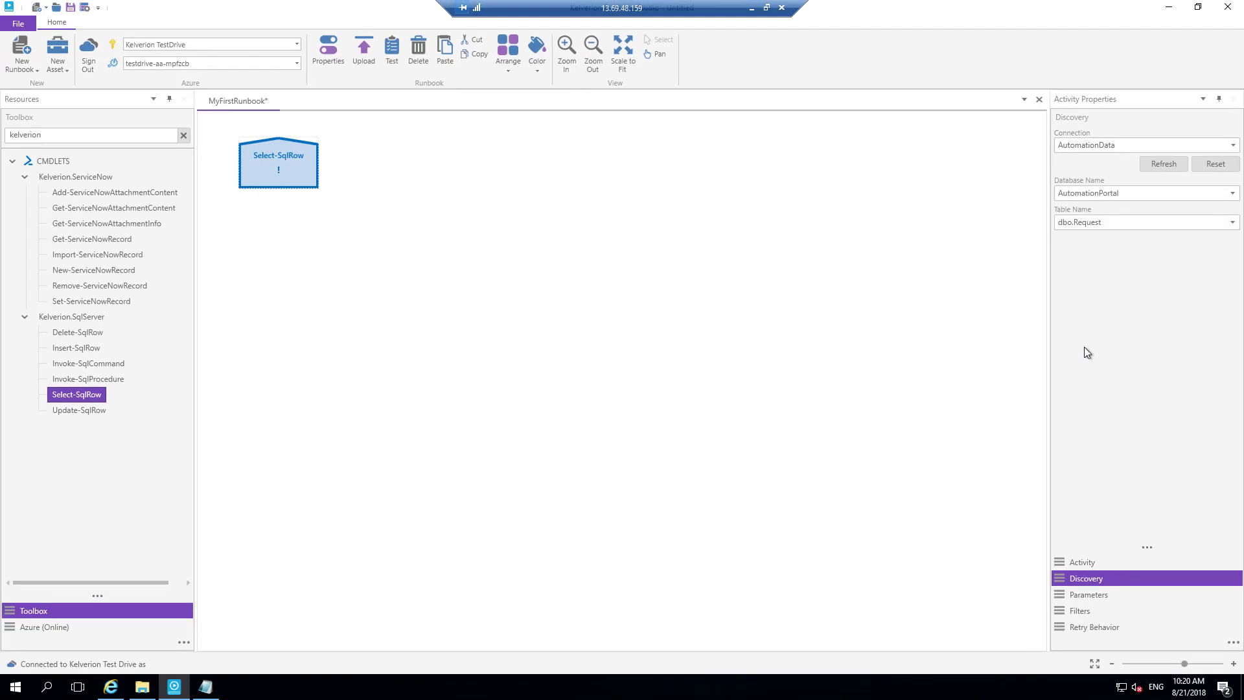
- Add a filter to the Select-SqlRow activity so that ID equals the constant value 10
left_click(1082, 610)
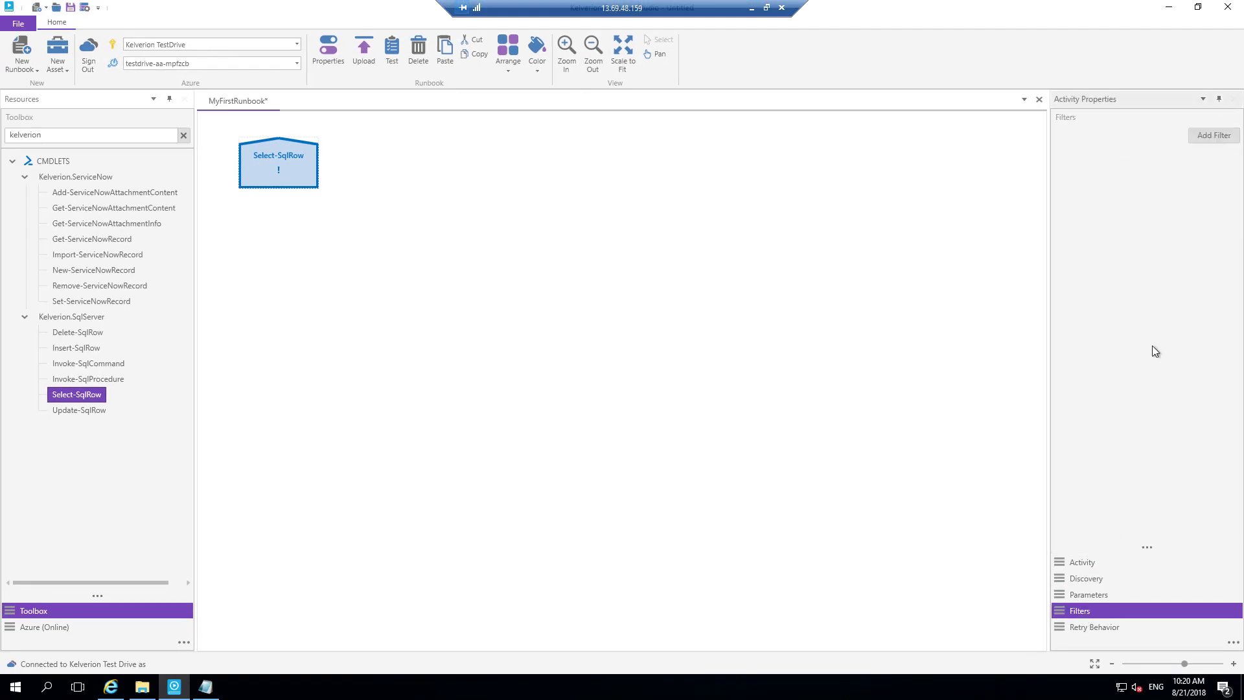
left_click(1214, 135)
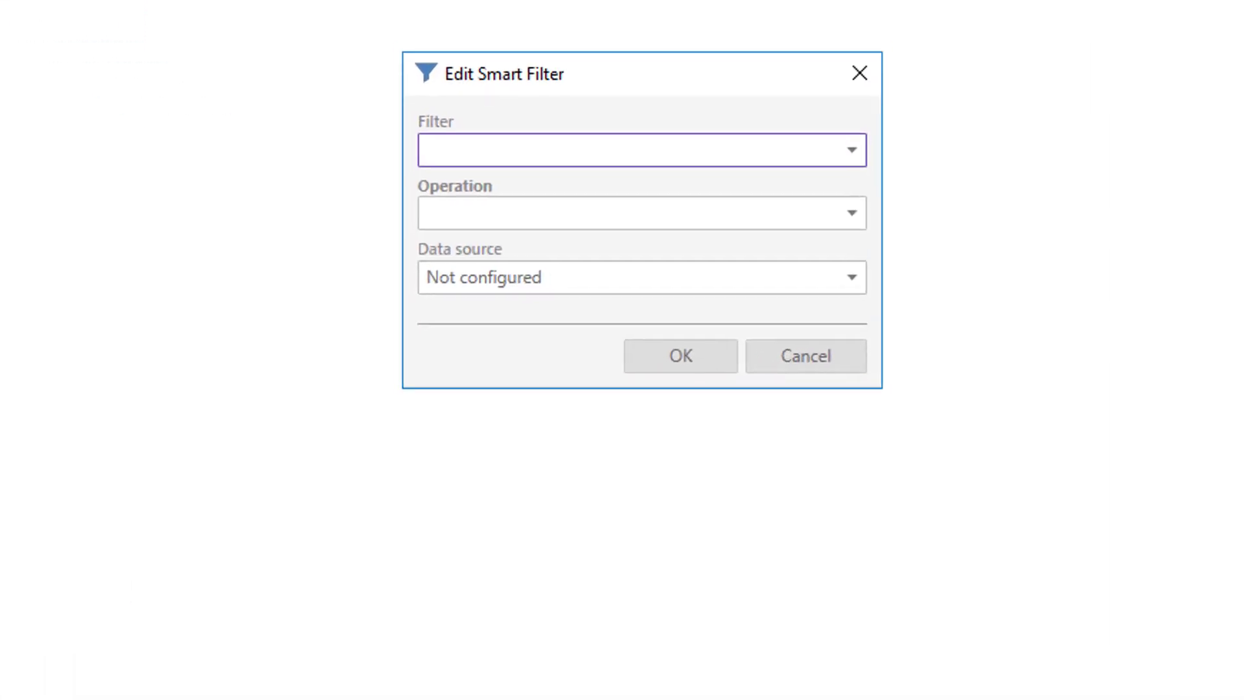
left_click(510, 153)
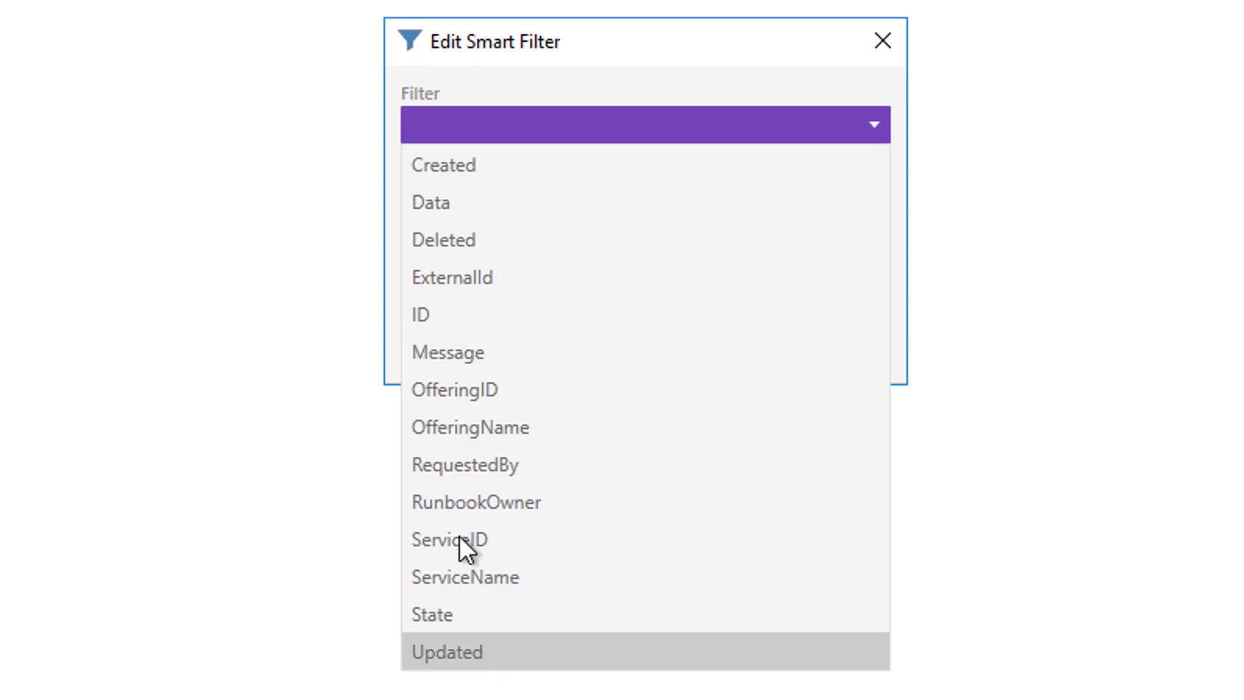
left_click(433, 314)
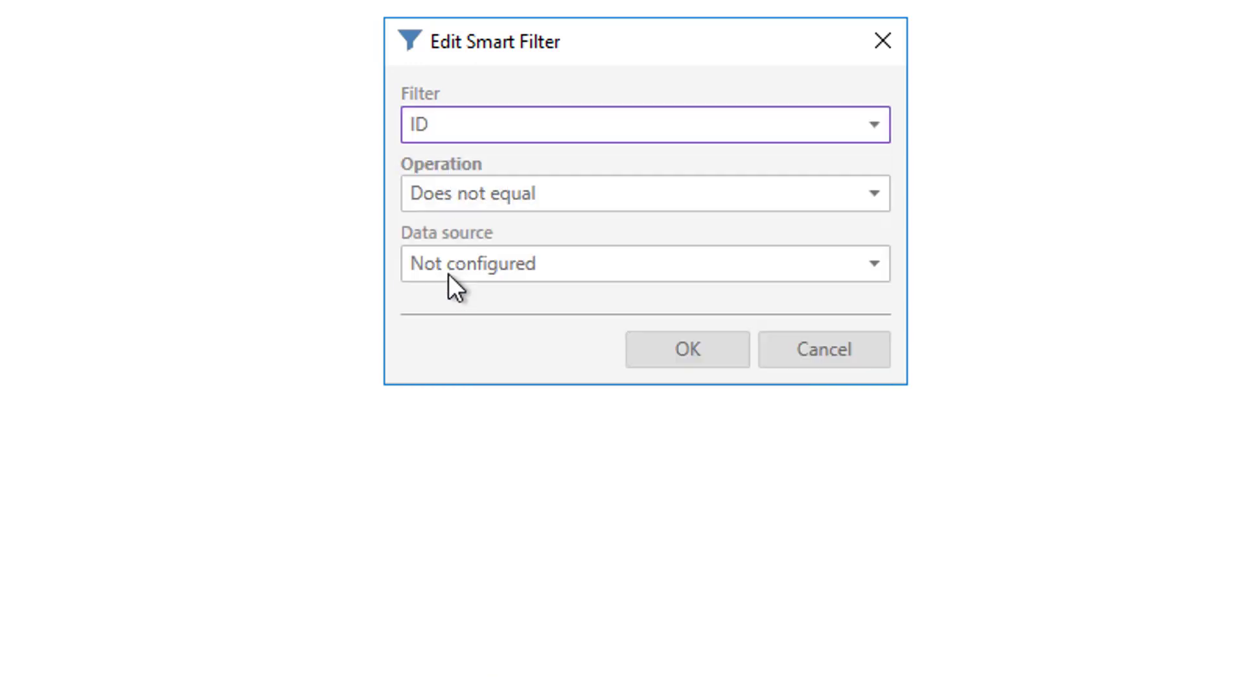
left_click(498, 196)
left_click(462, 271)
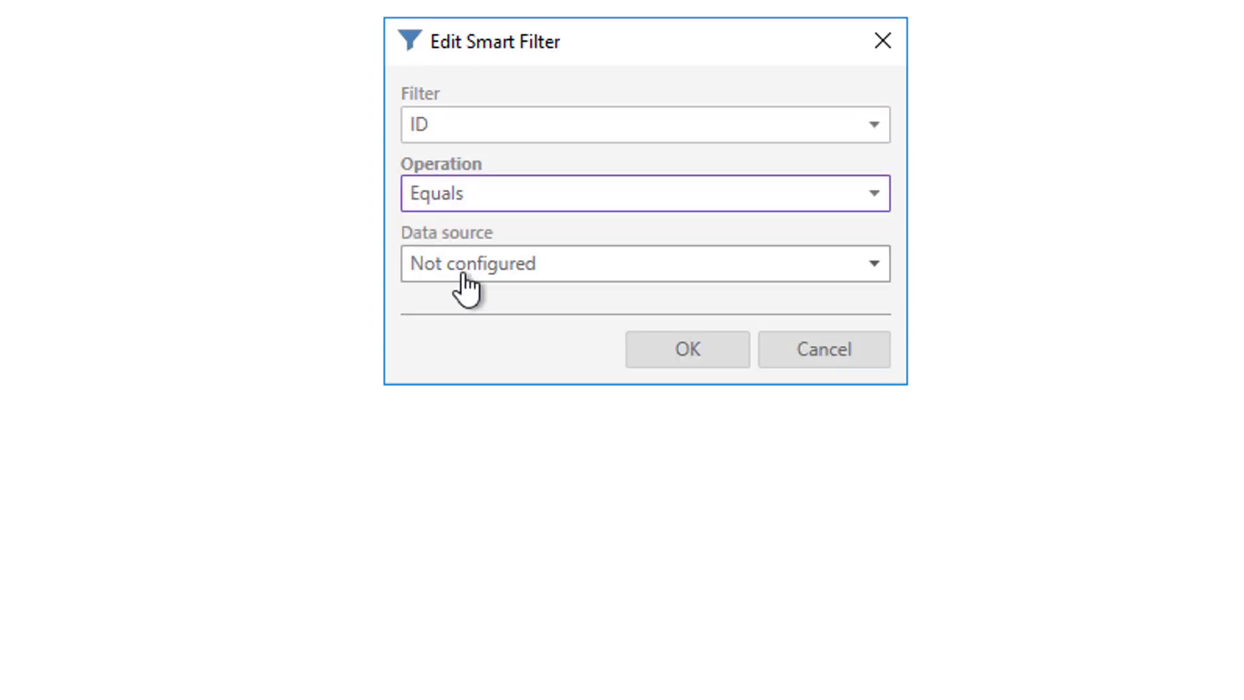
left_click(463, 274)
left_click(448, 345)
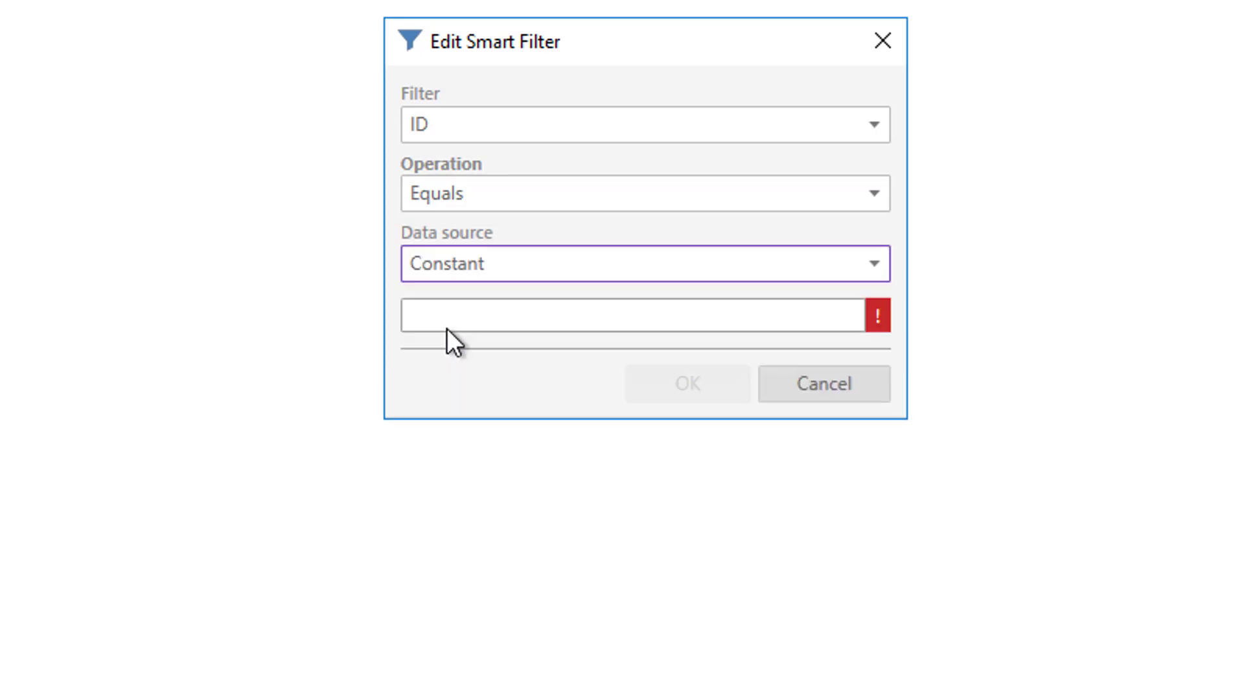
left_click(446, 321)
type("10")
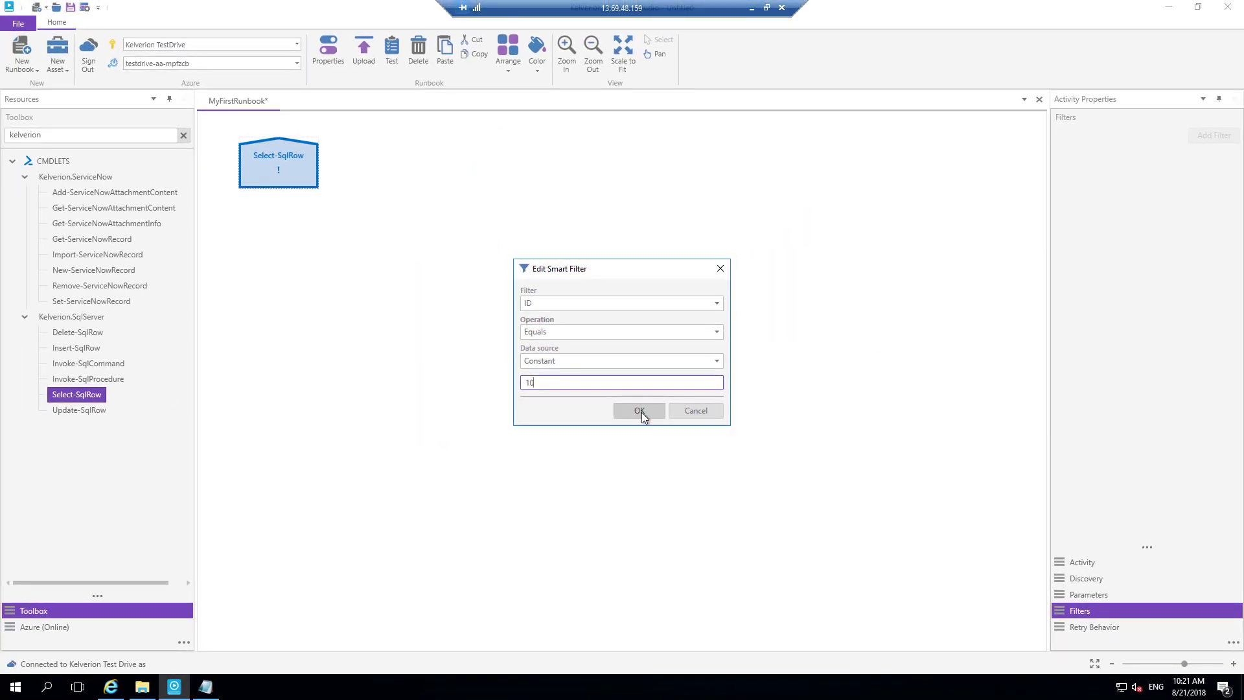
left_click(640, 411)
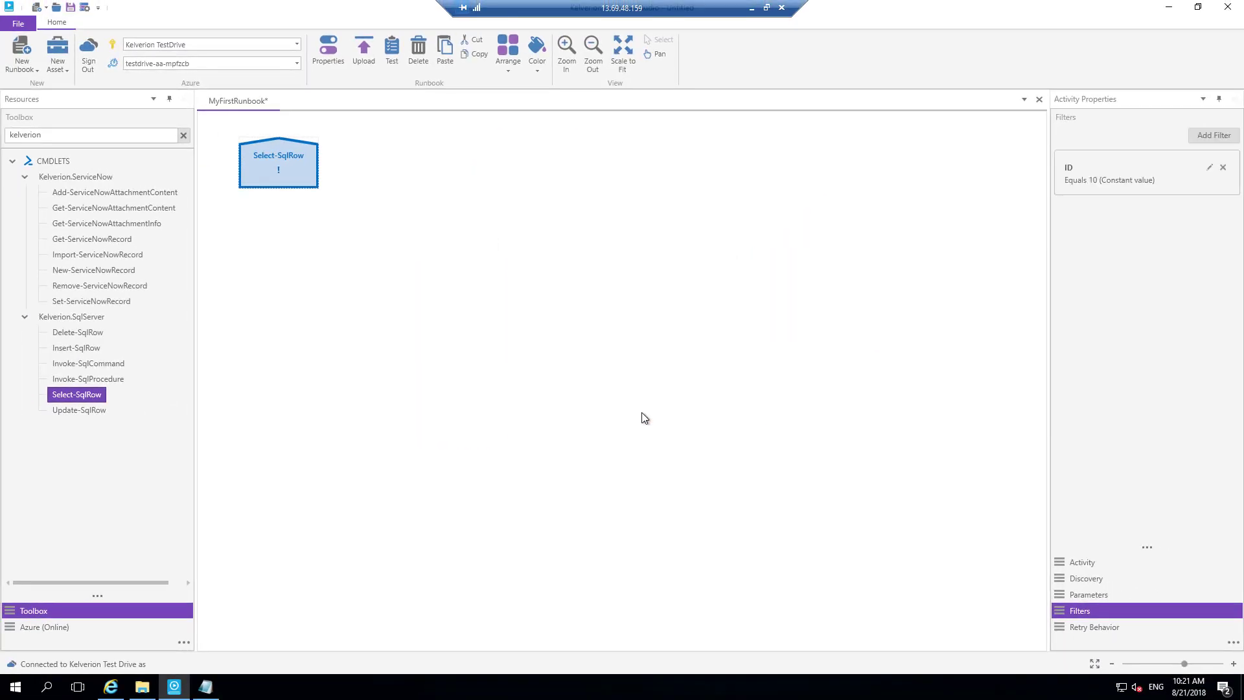
- Set the Select-SqlRow activity's Connection parameter to the AutomationData connection asset
left_click(1087, 596)
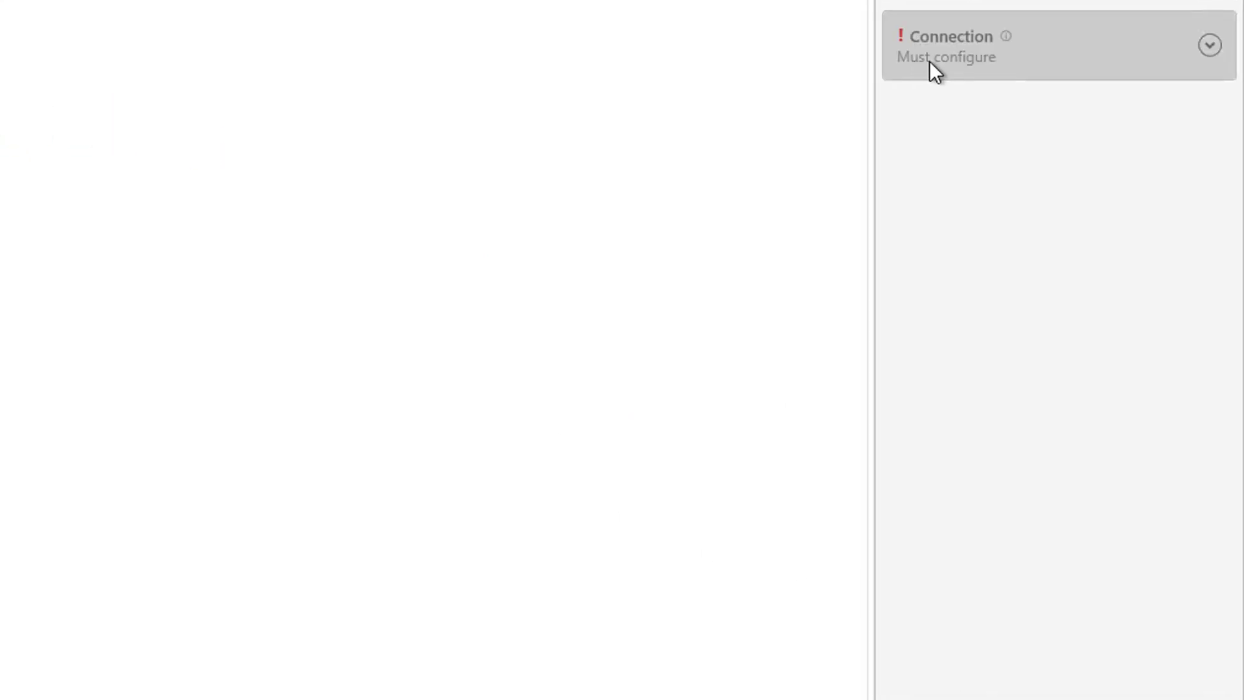
left_click(946, 58)
left_click(947, 90)
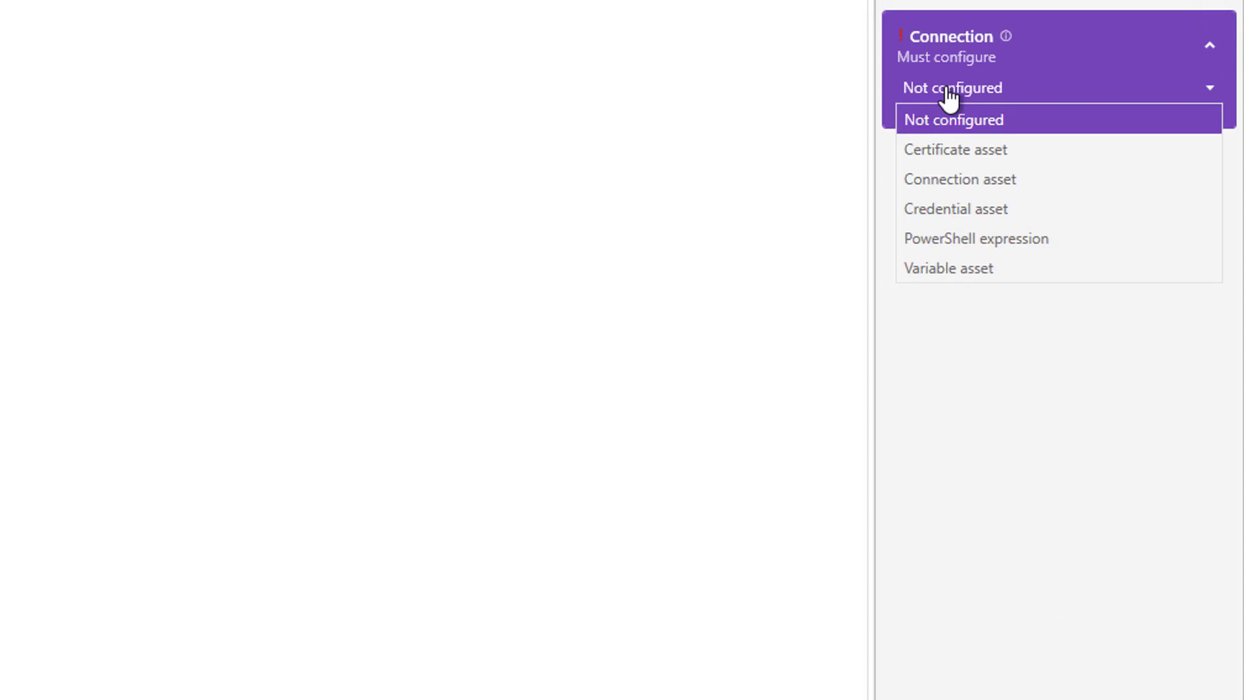
left_click(953, 180)
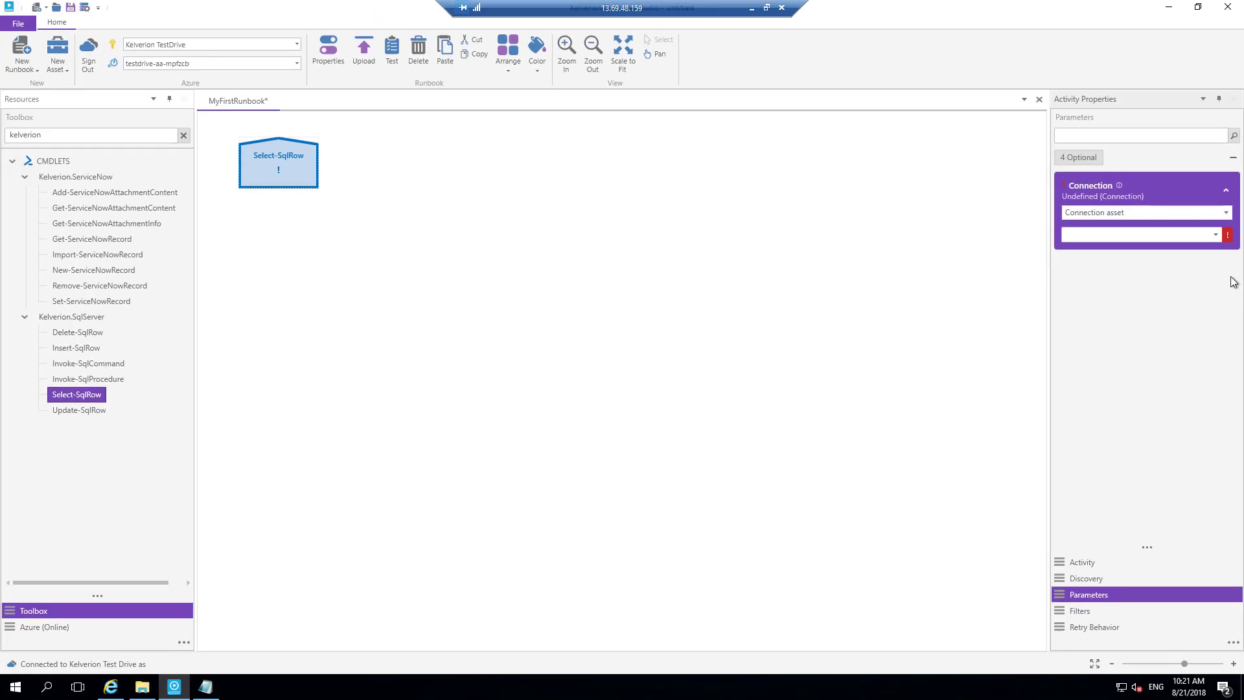
left_click(1215, 234)
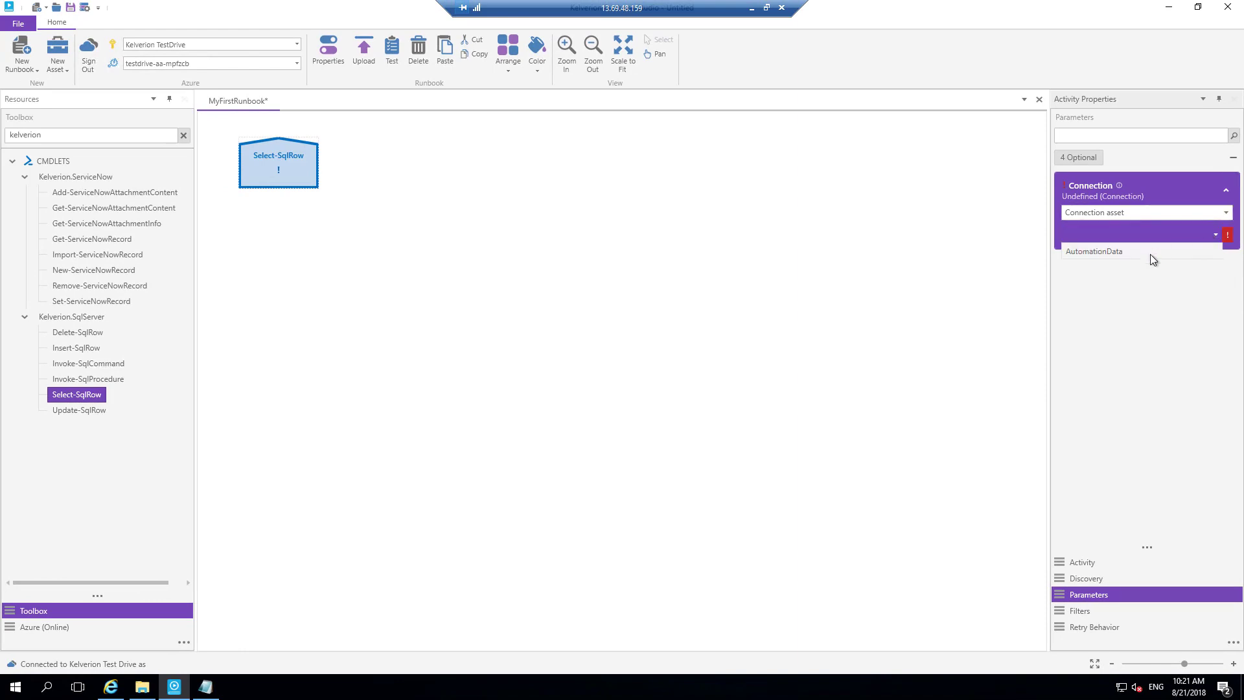
left_click(1118, 251)
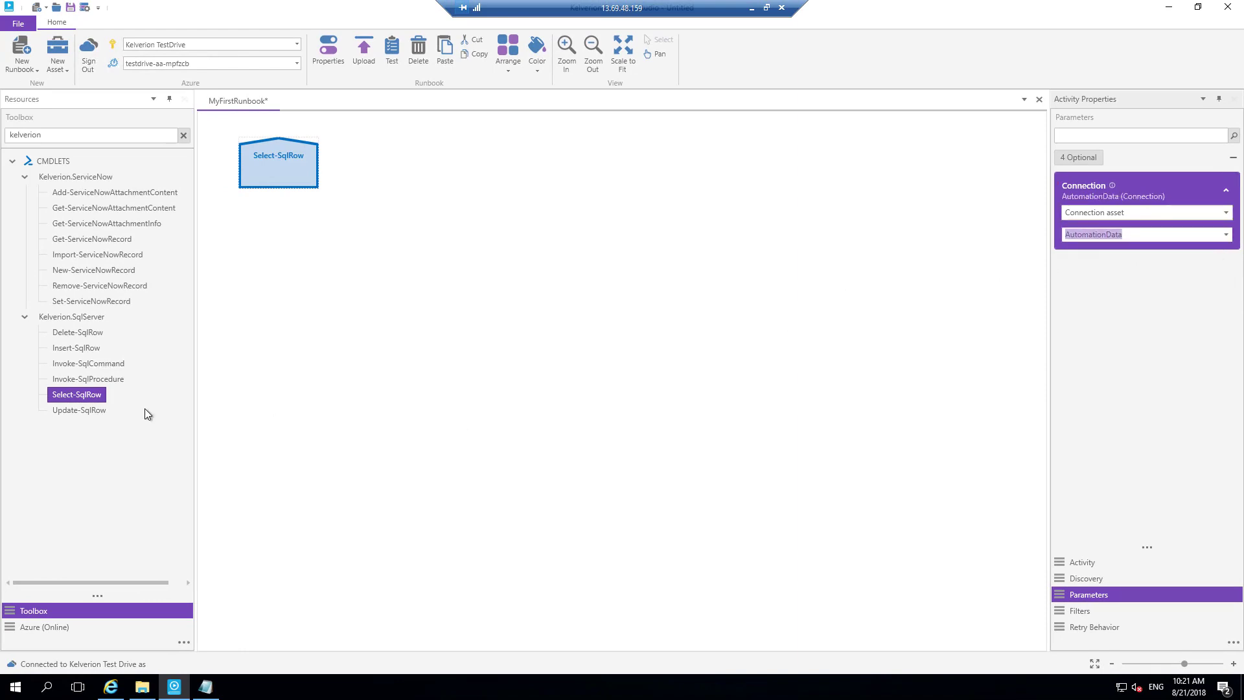
- Examine the connections, credentials, runbooks, schedules and variables held online in the testdrive-aa-mpfzcb automation account
left_click(47, 626)
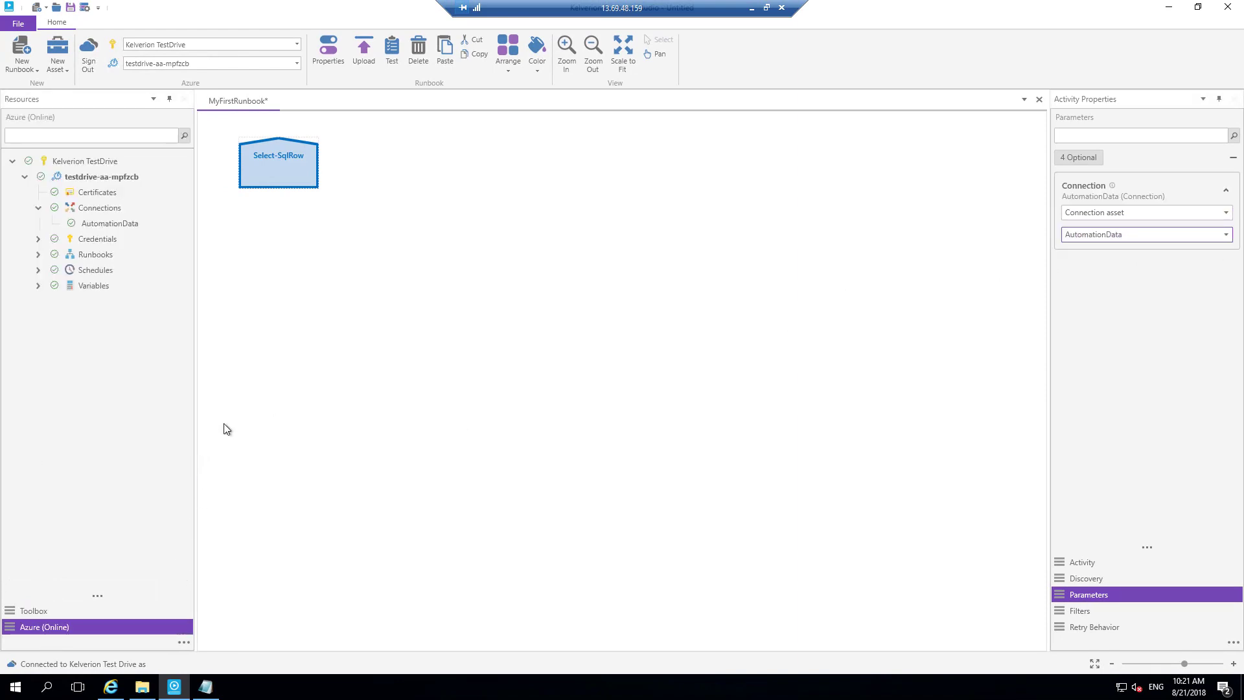
mouse_move(97, 228)
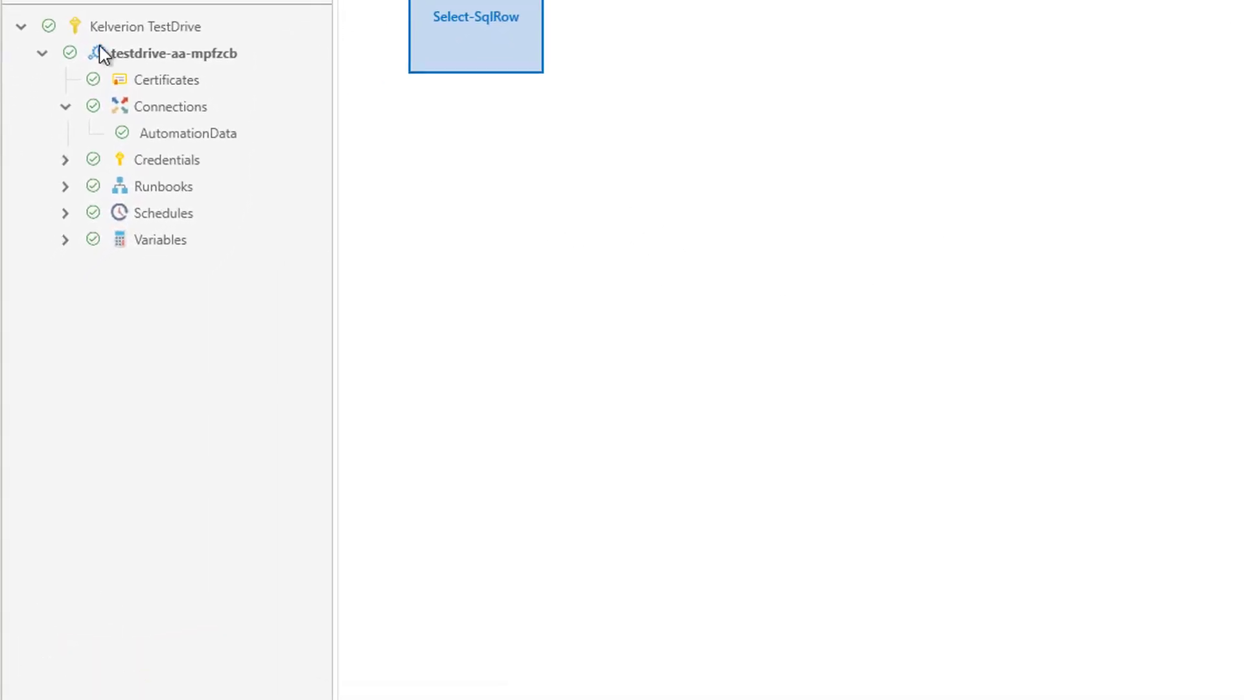
left_click(66, 187)
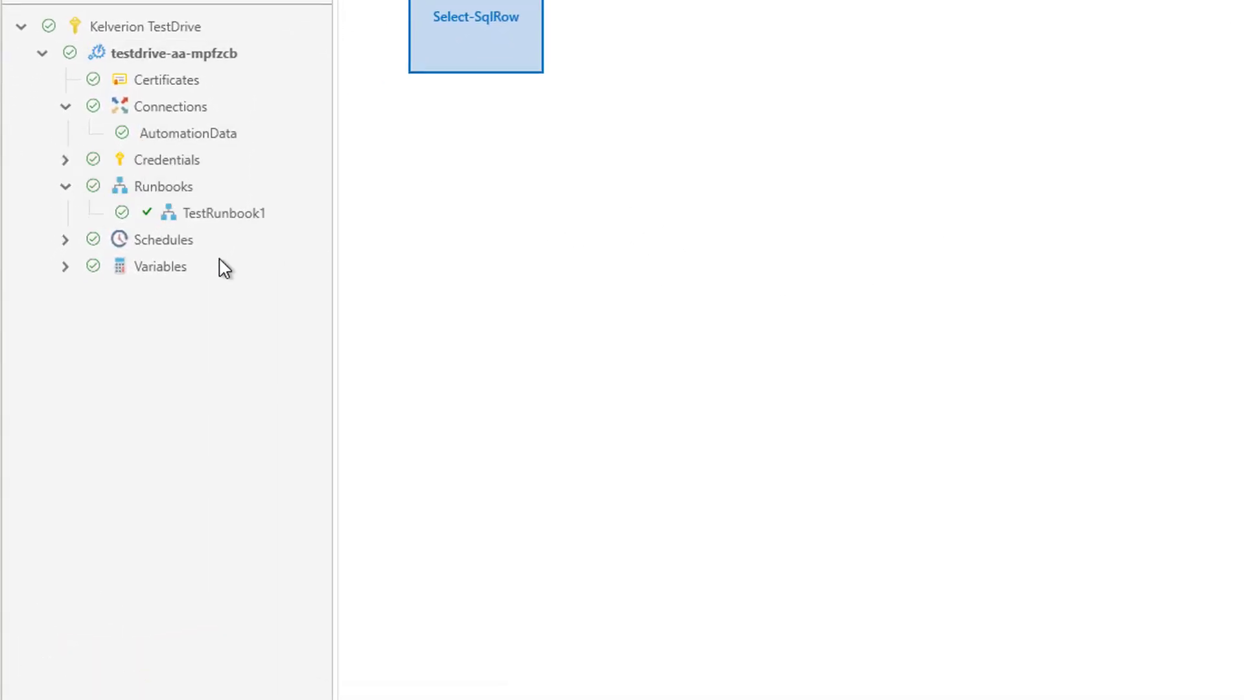
left_click(65, 240)
left_click(65, 293)
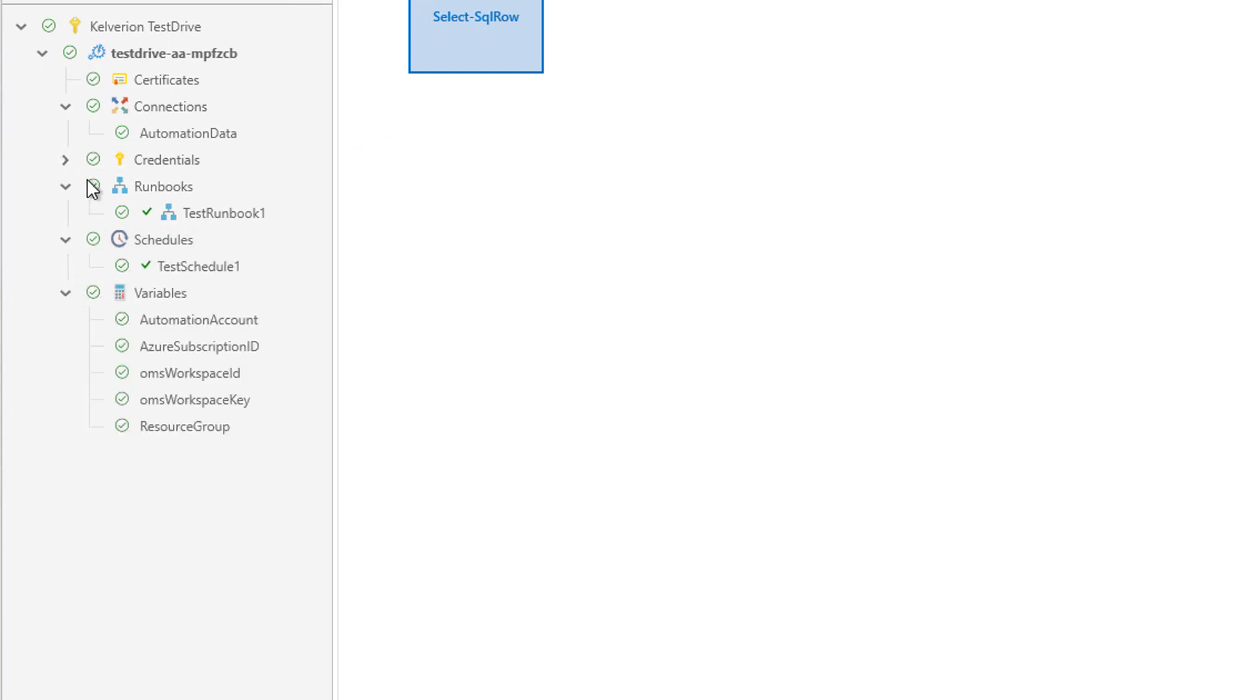
left_click(66, 160)
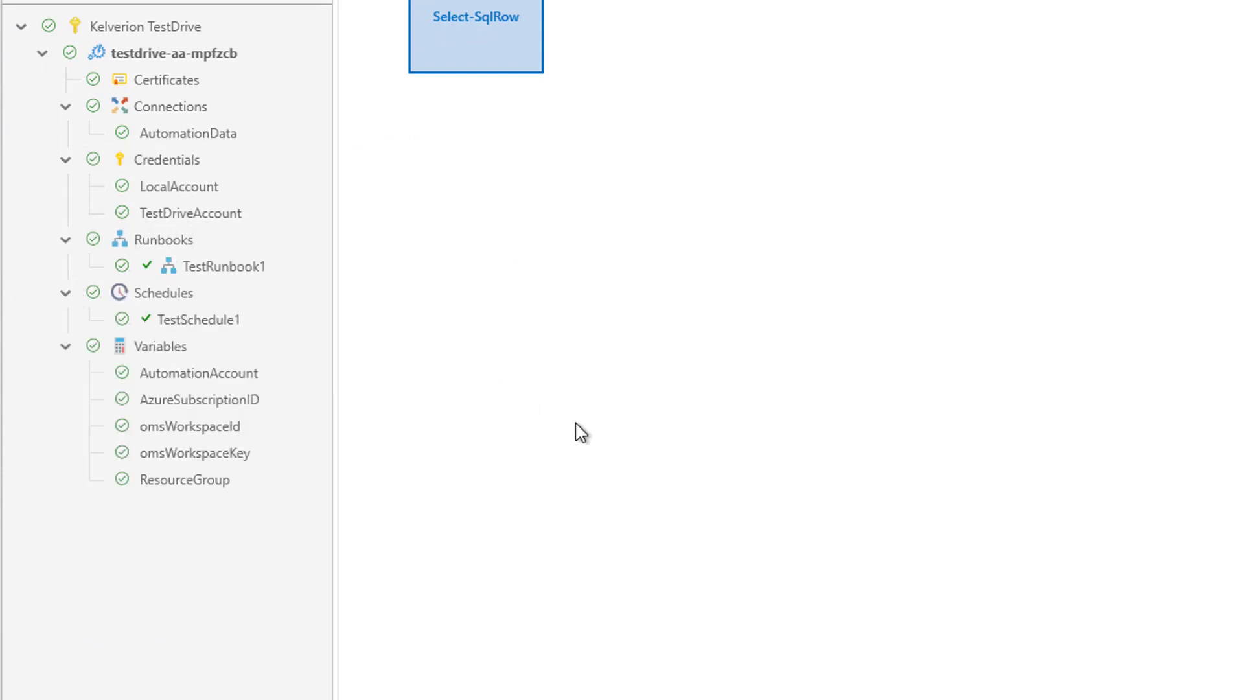
left_click(65, 160)
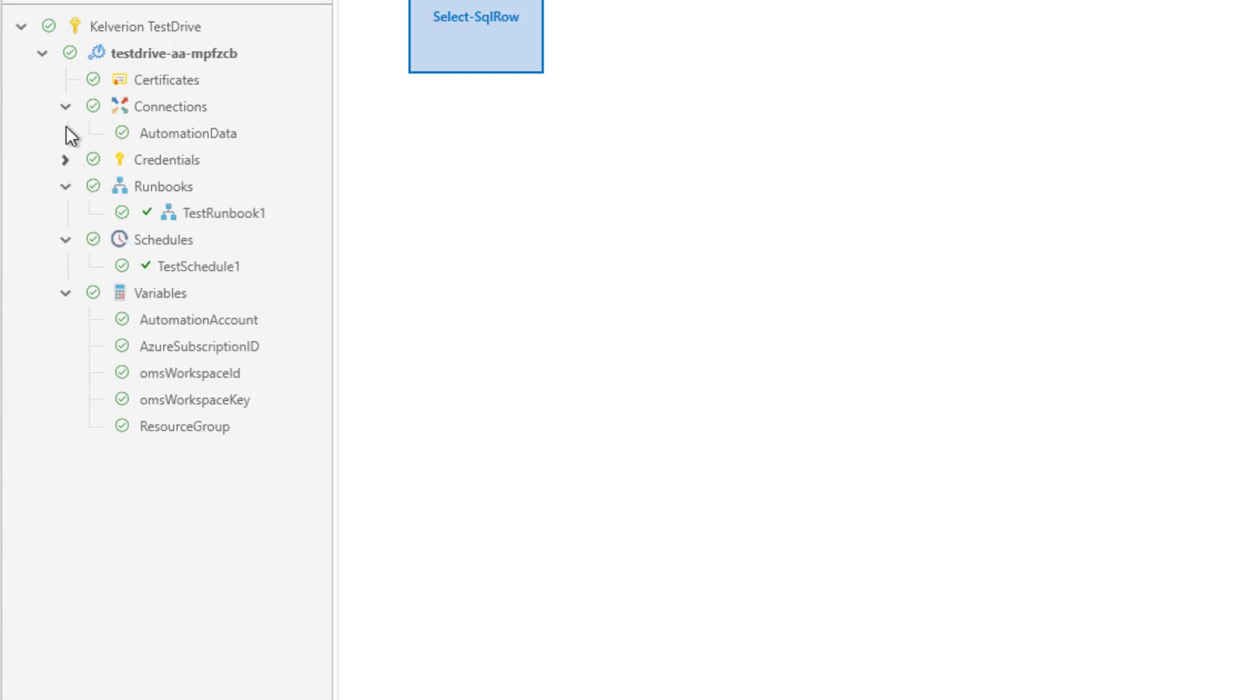
left_click(65, 107)
left_click(65, 160)
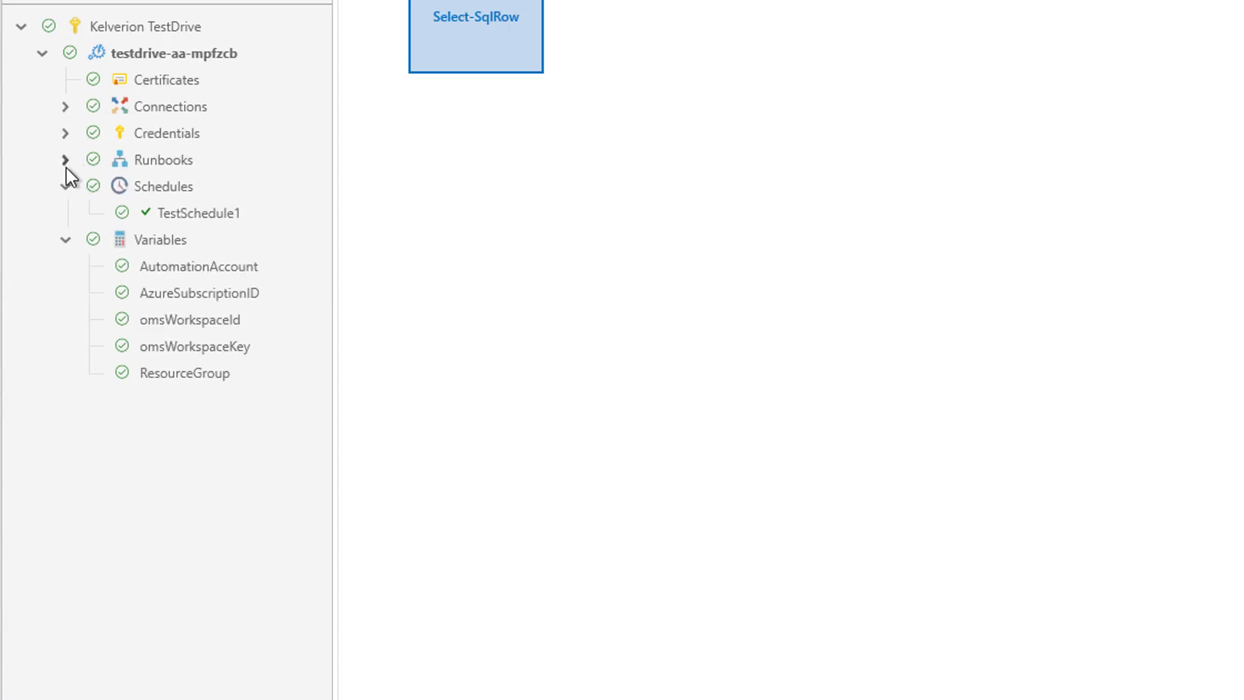
left_click(65, 187)
left_click(65, 213)
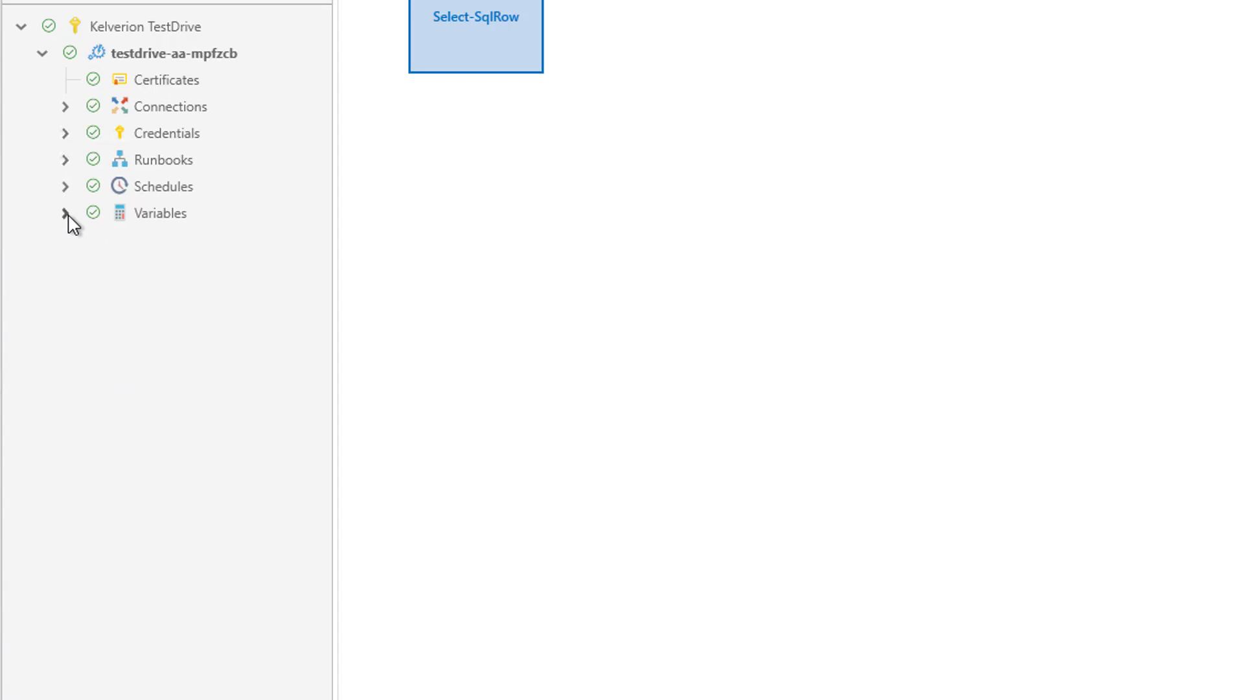
- Upload MyFirstRunbook to Azure and check its state against TestRunbook1 in the online runbooks list
left_click(65, 160)
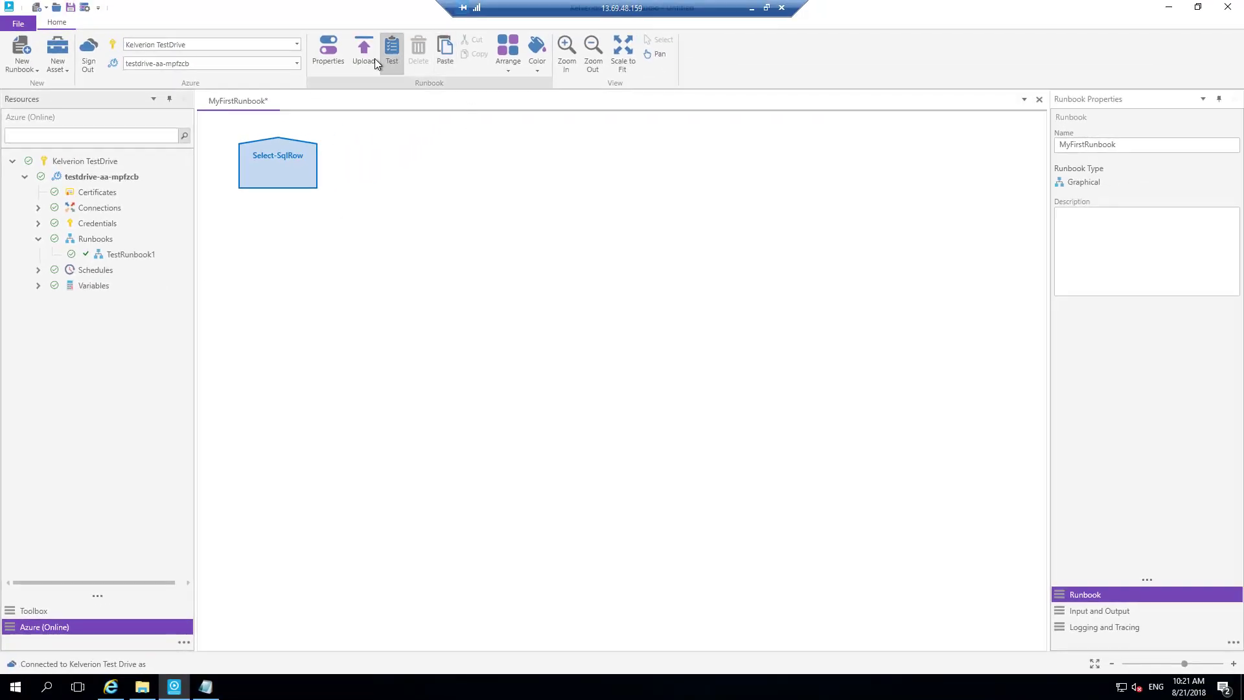
left_click(365, 52)
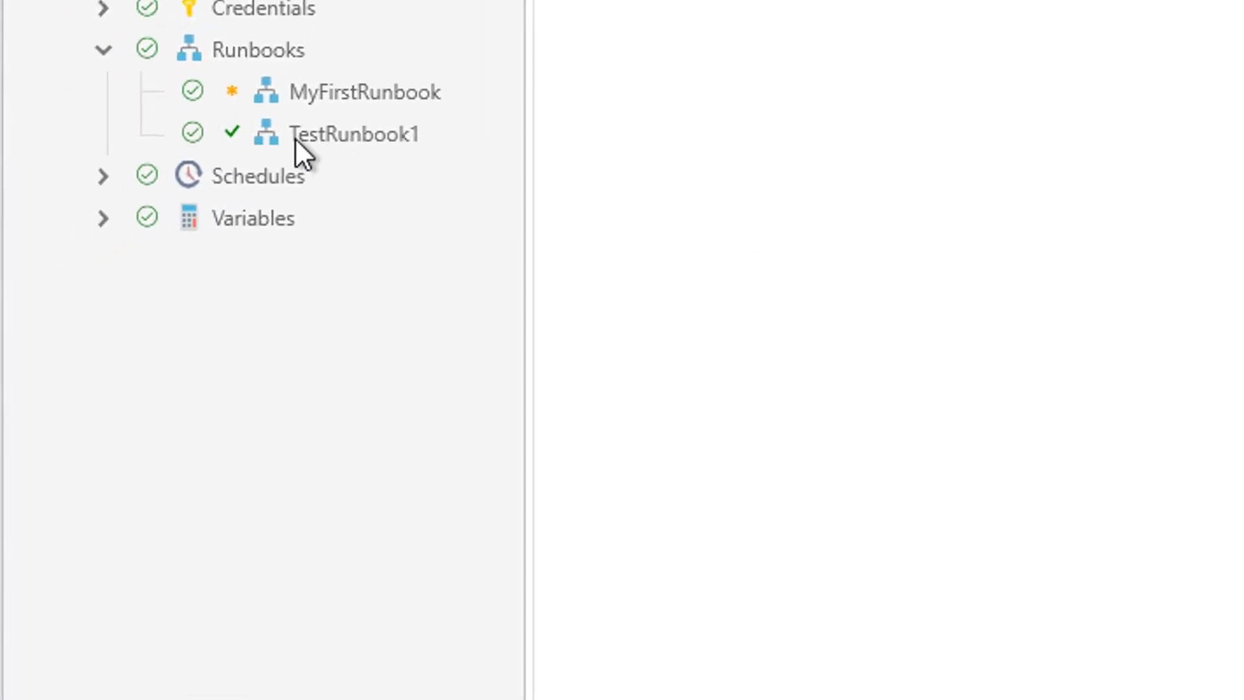
mouse_move(232, 133)
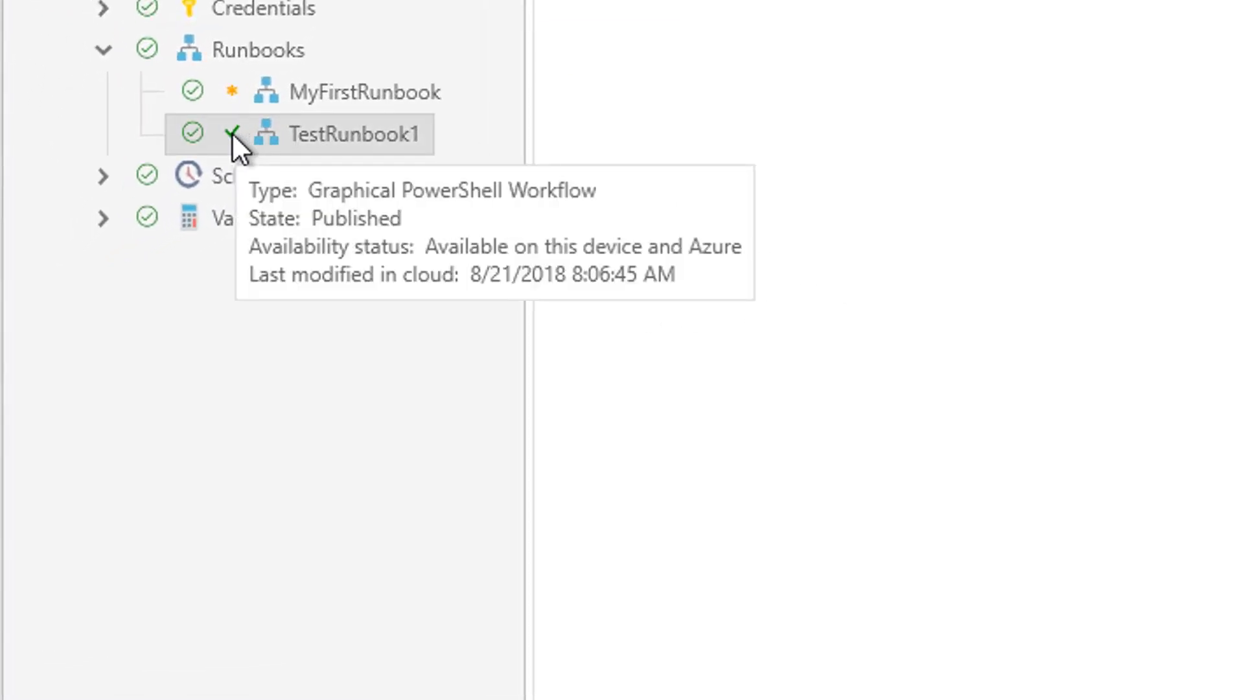
mouse_move(231, 92)
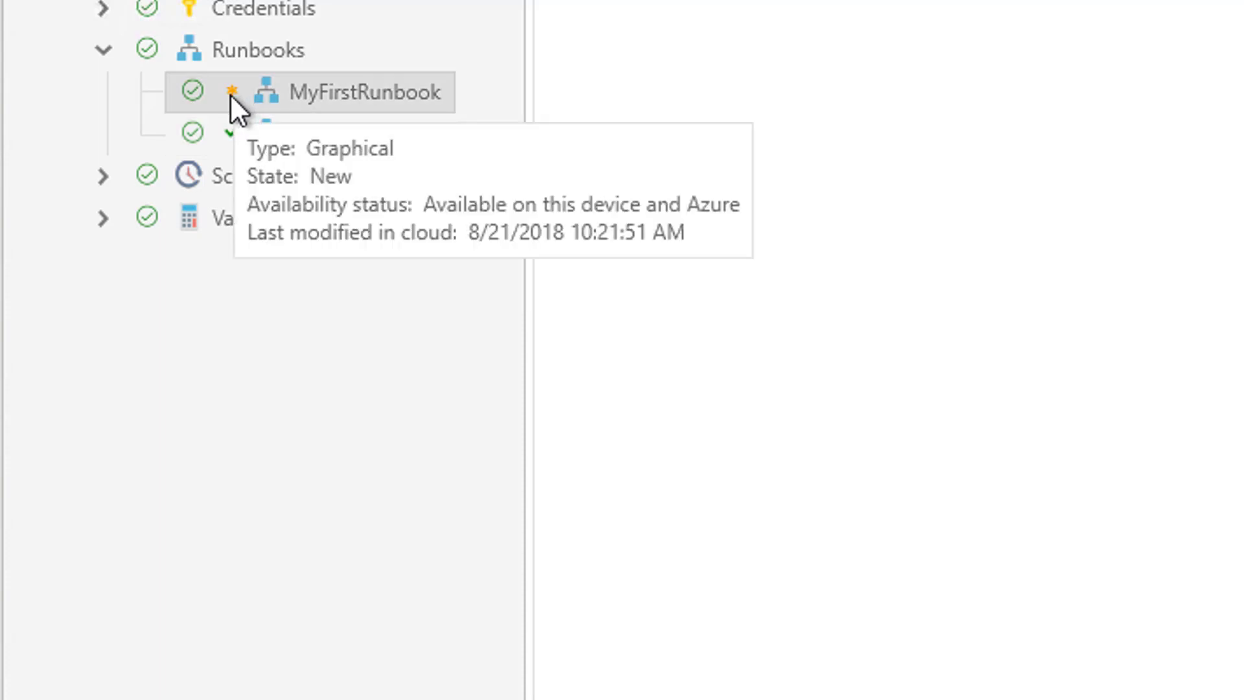
- Run a draft test of the uploaded MyFirstRunbook with Azure as the run location
right_click(231, 93)
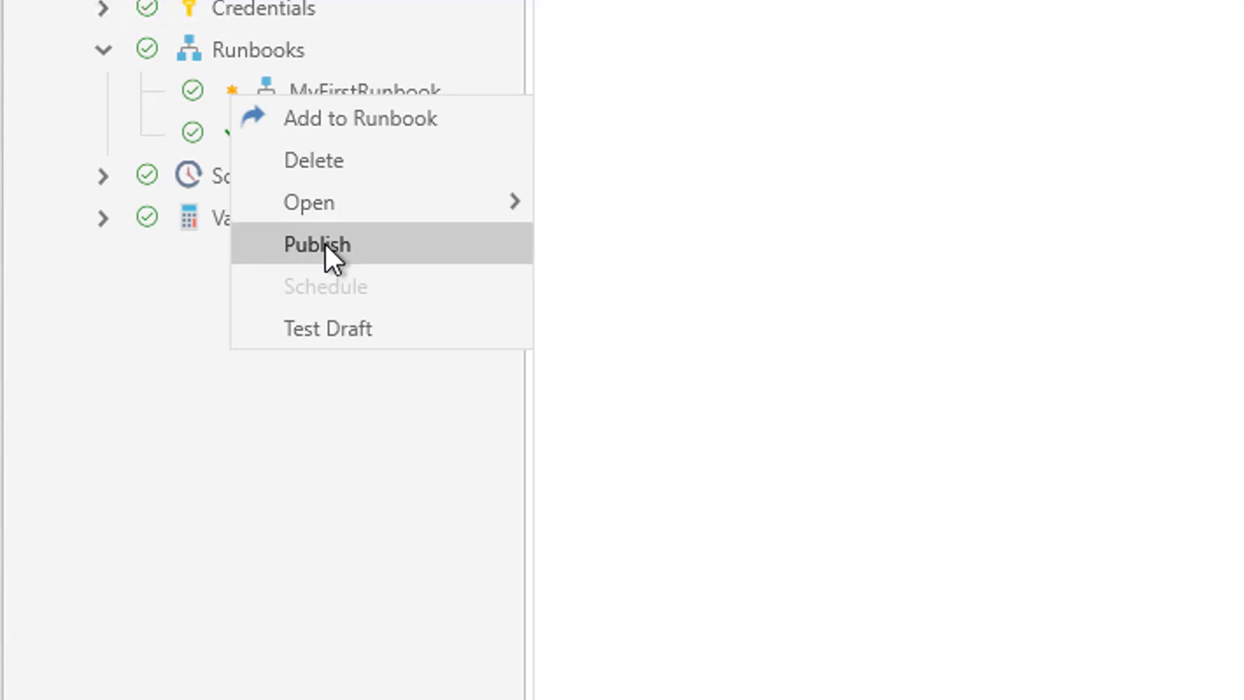
mouse_move(328, 208)
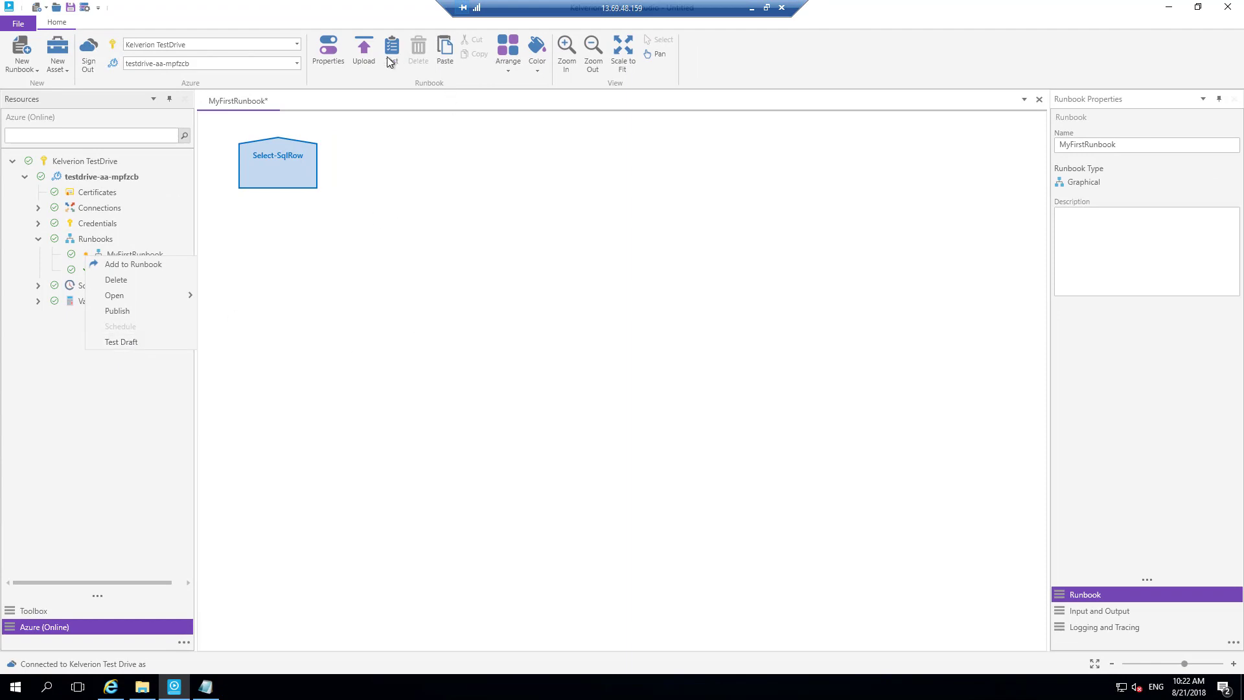
left_click(119, 342)
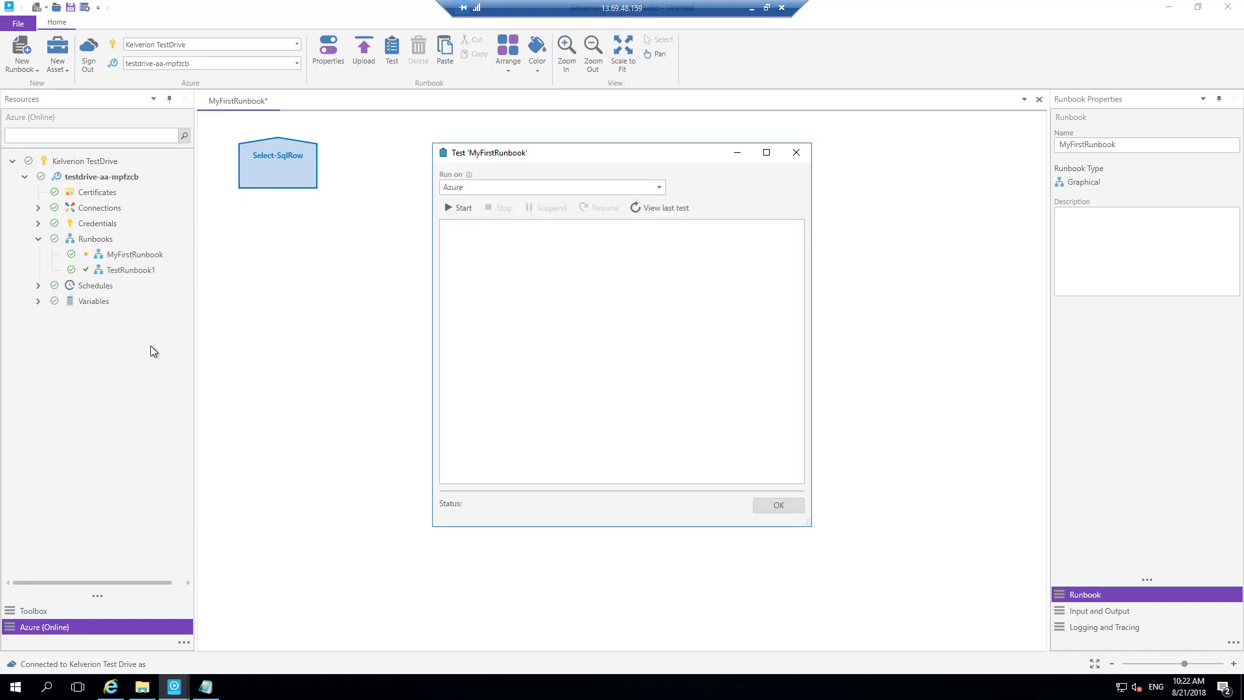
left_click(474, 193)
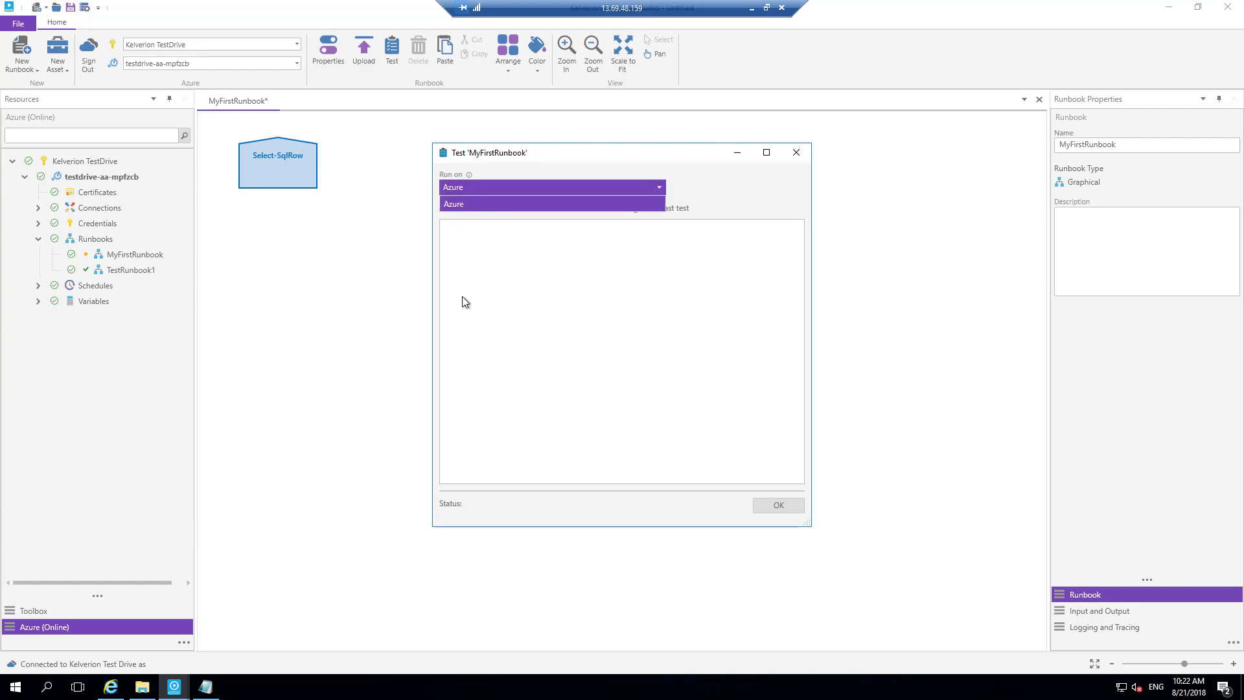
left_click(456, 203)
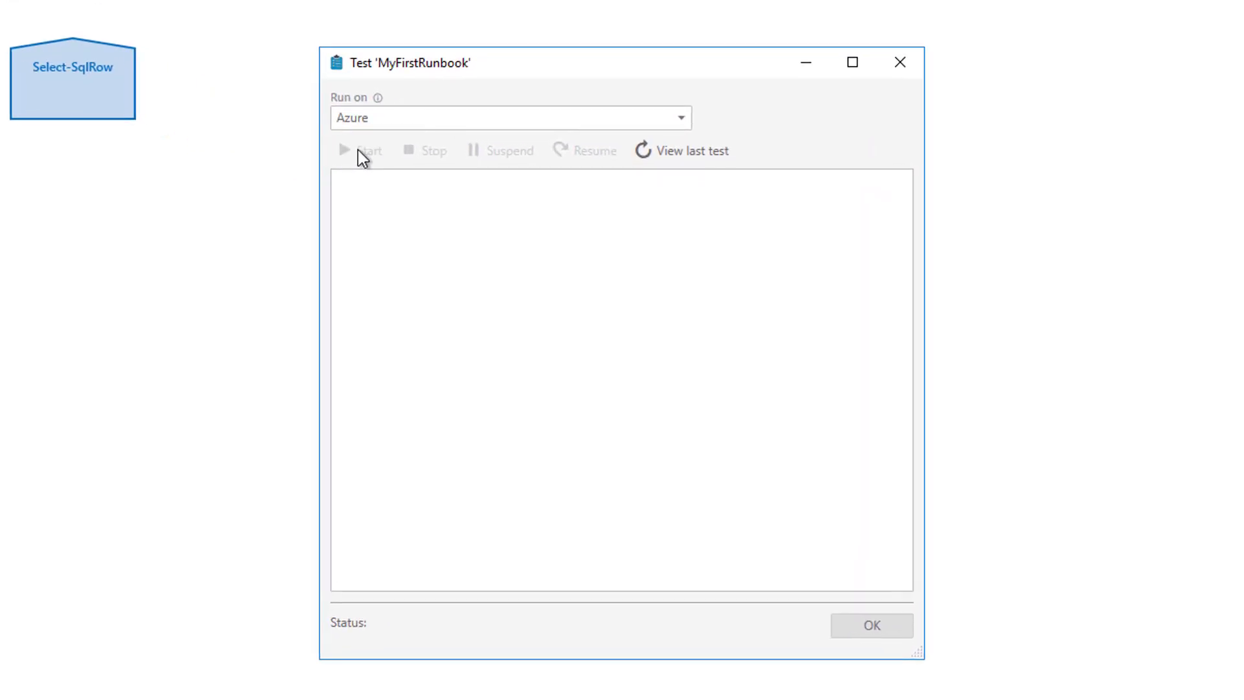
left_click(361, 153)
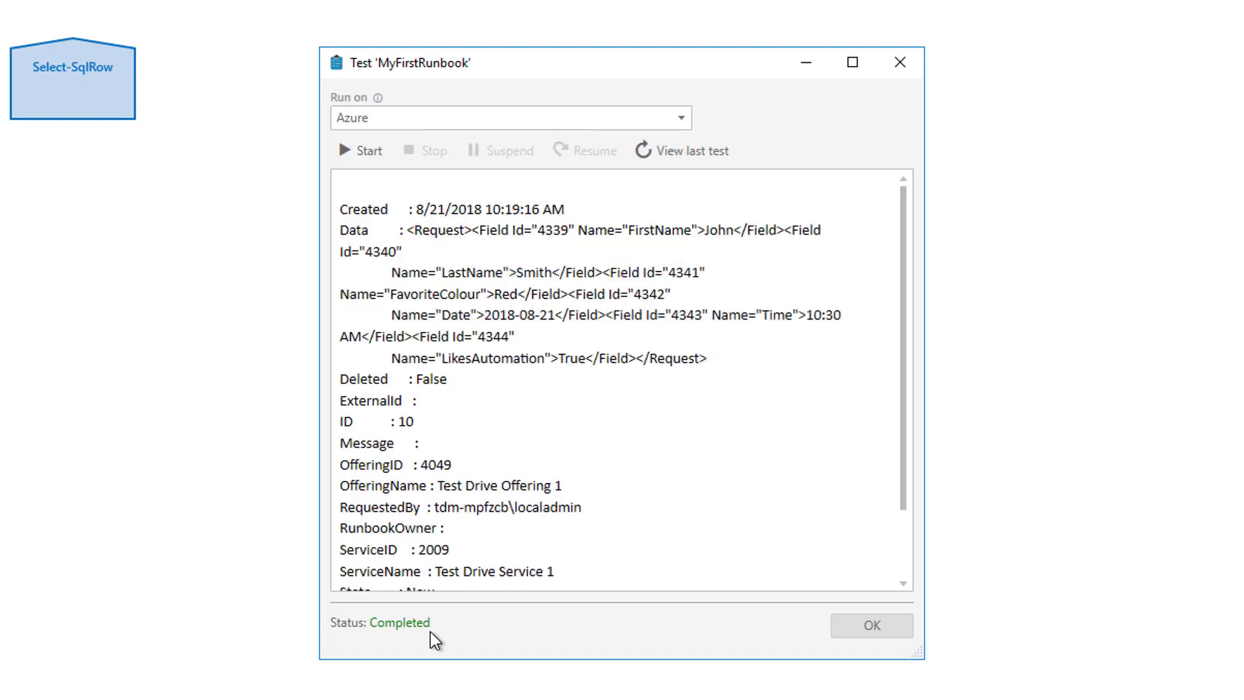
- Enlarge the test results window and compare its output with request 10 in the Automation Portal's request list
left_click_drag(919, 653, 1243, 699)
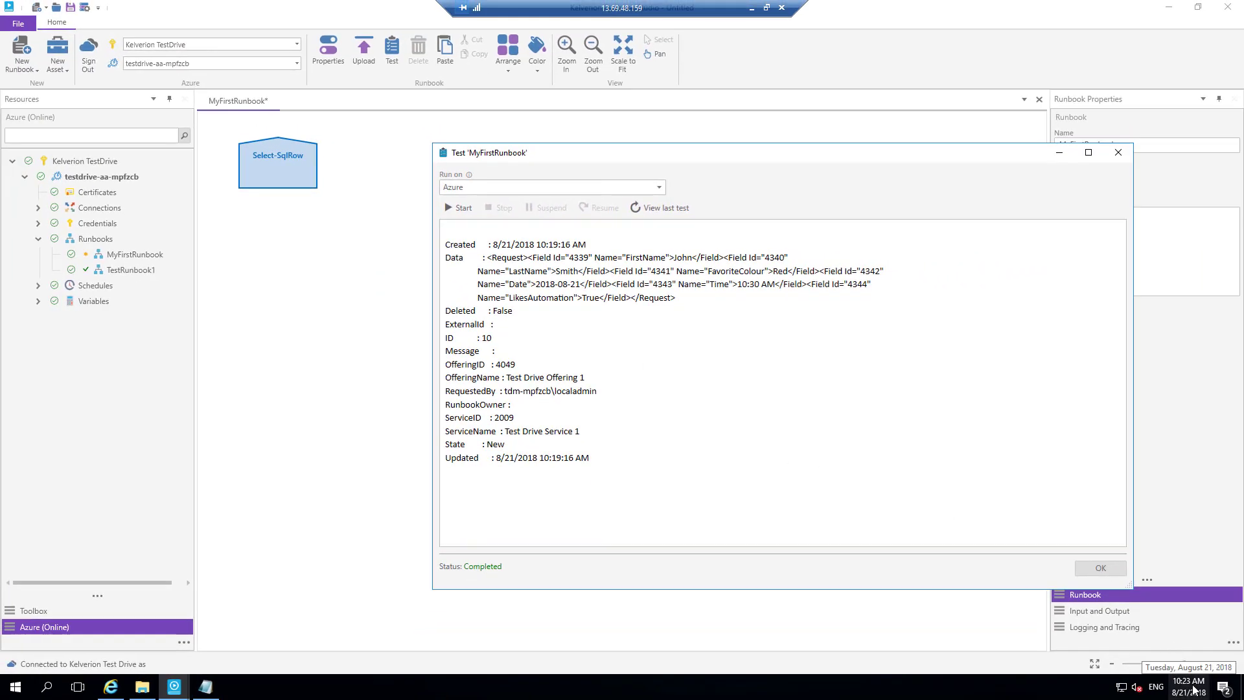
left_click(111, 686)
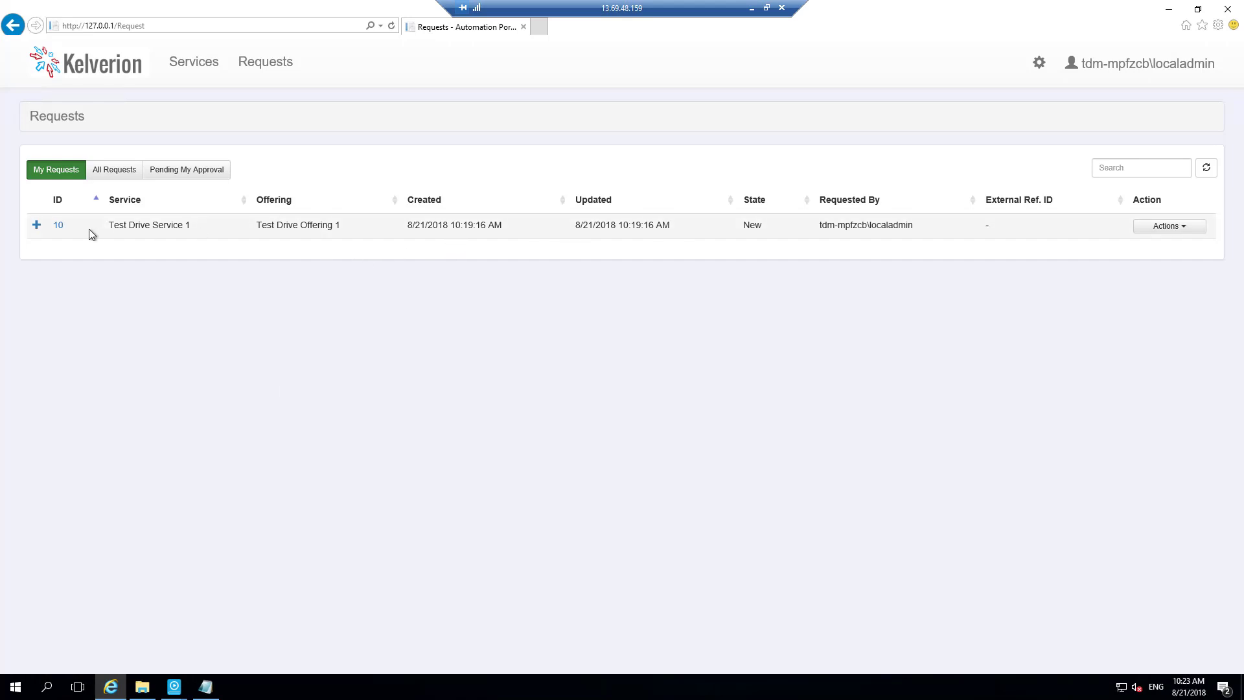
mouse_move(174, 686)
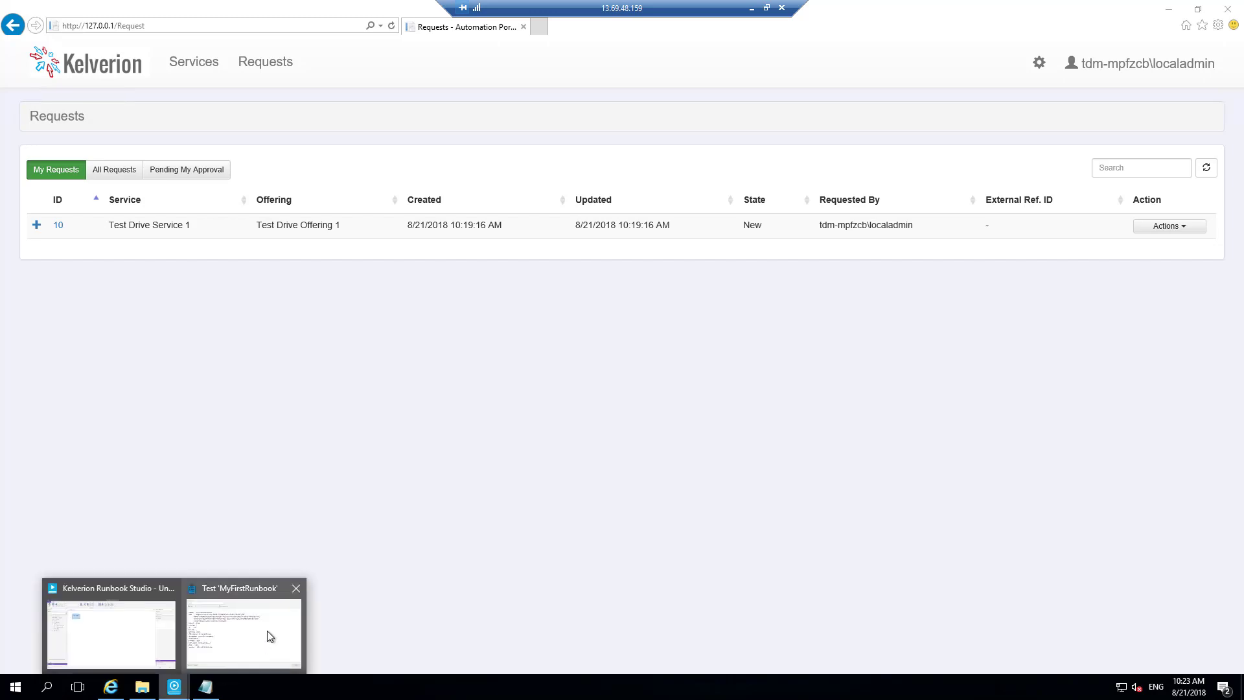
left_click(270, 637)
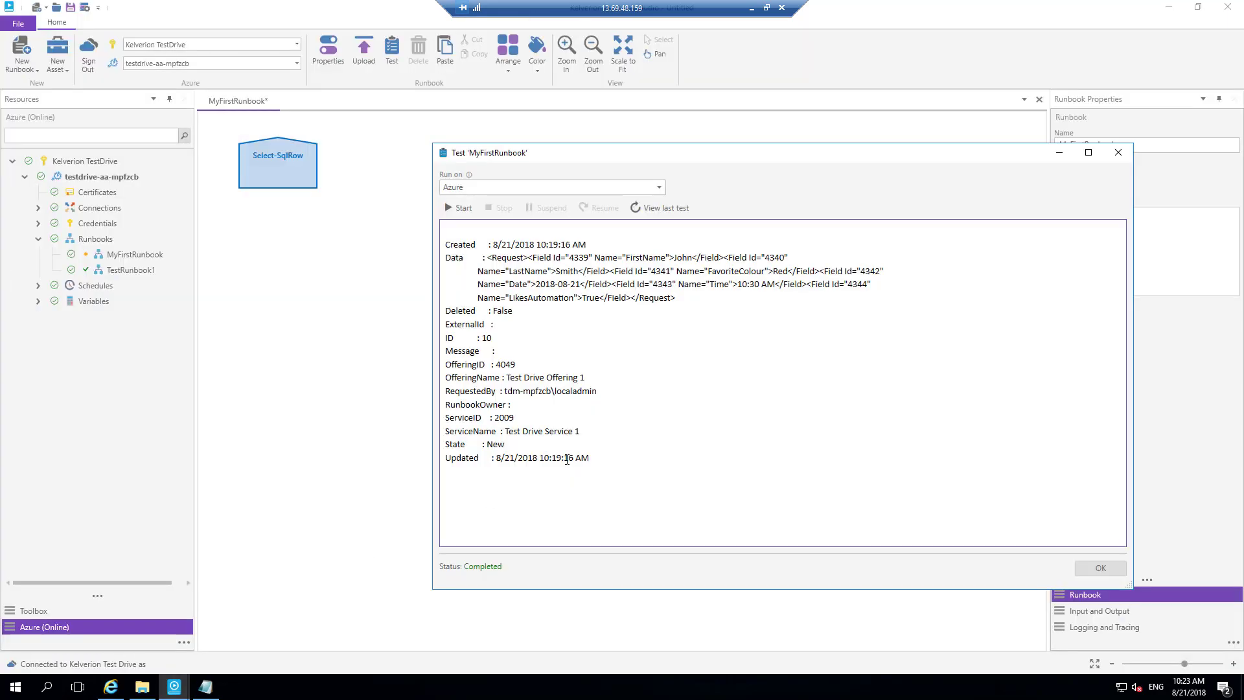